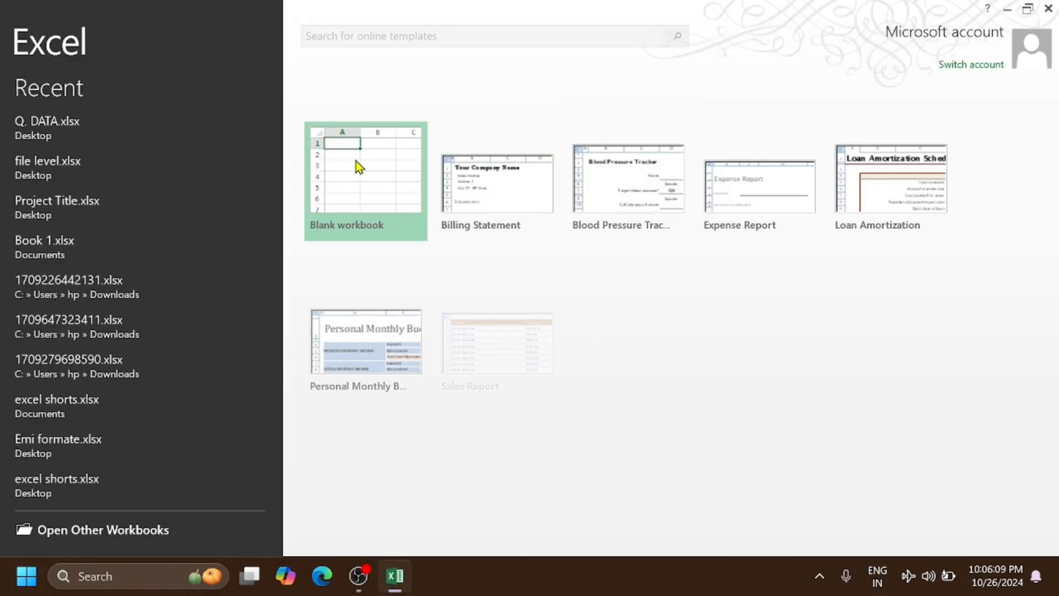
Open a blank Excel workbook and set the sheet's paper size to A4.
click(356, 163)
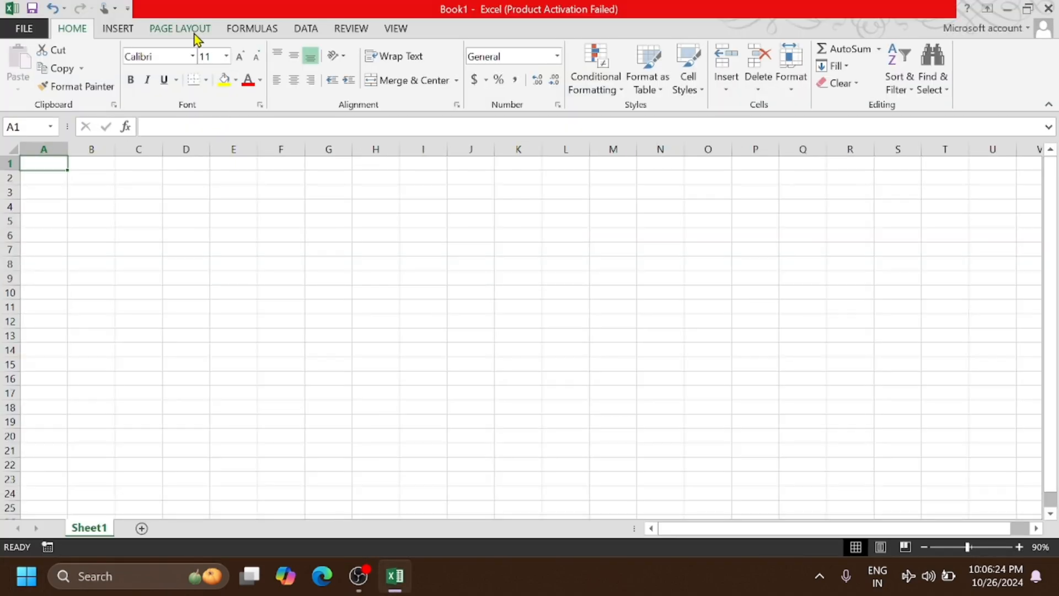
click(194, 32)
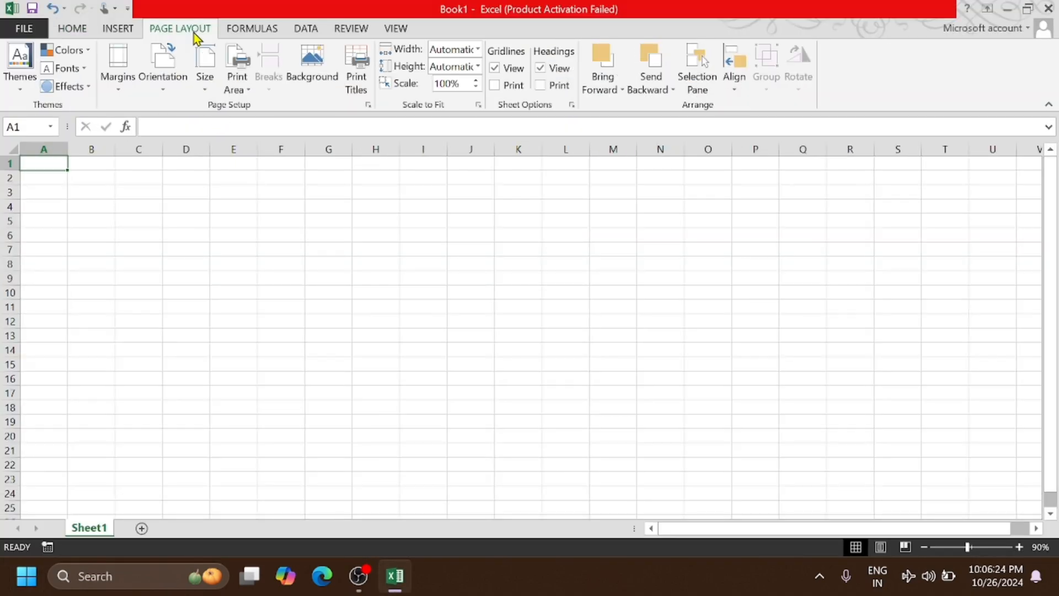
click(202, 92)
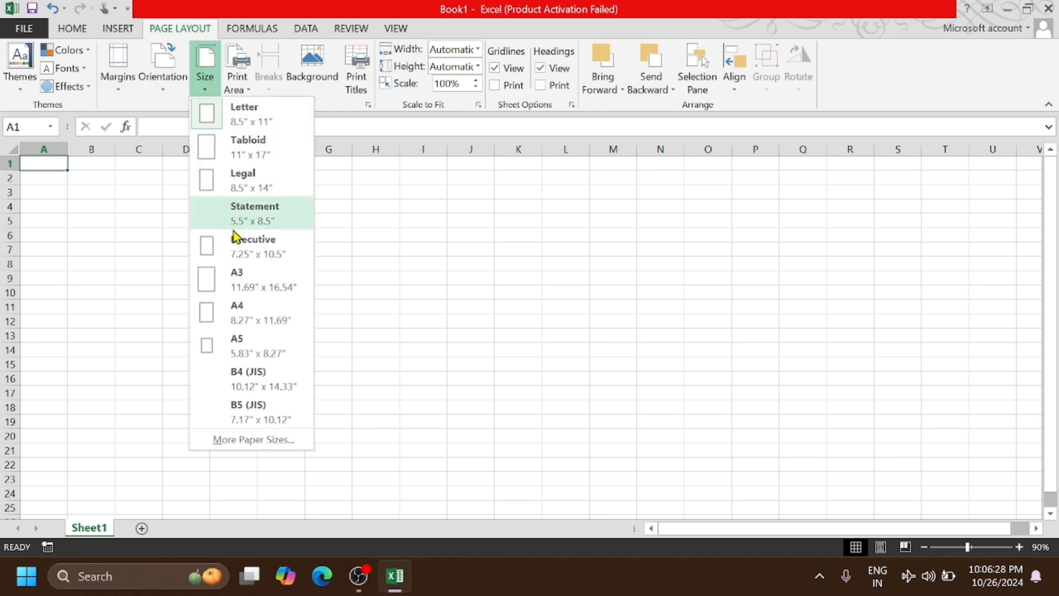
click(231, 313)
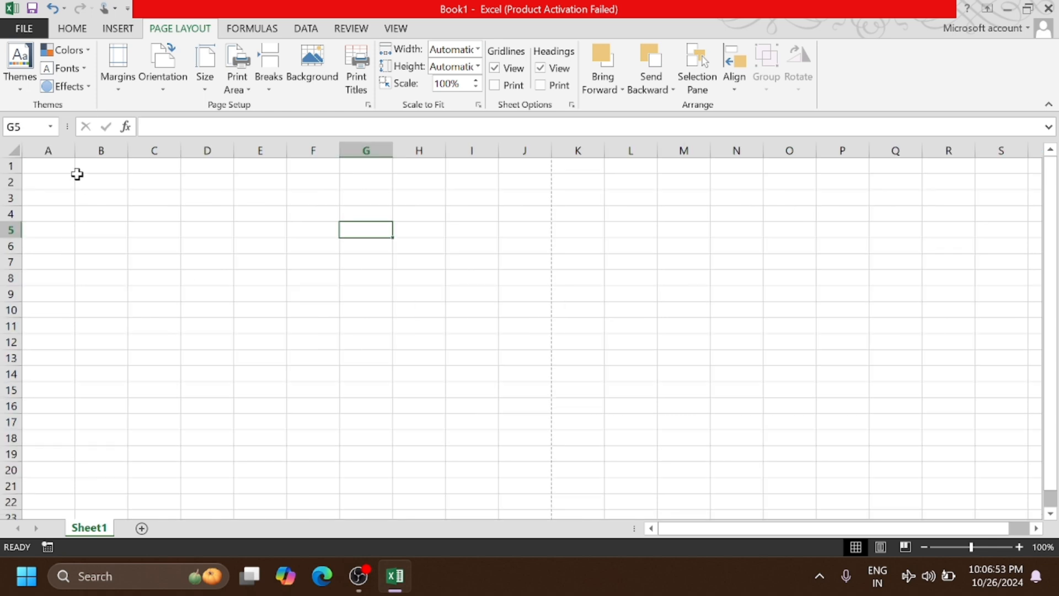
Merge and center cells A1:G1 and enter the heading "RBP COMPUTERS".
drag(49, 169, 380, 169)
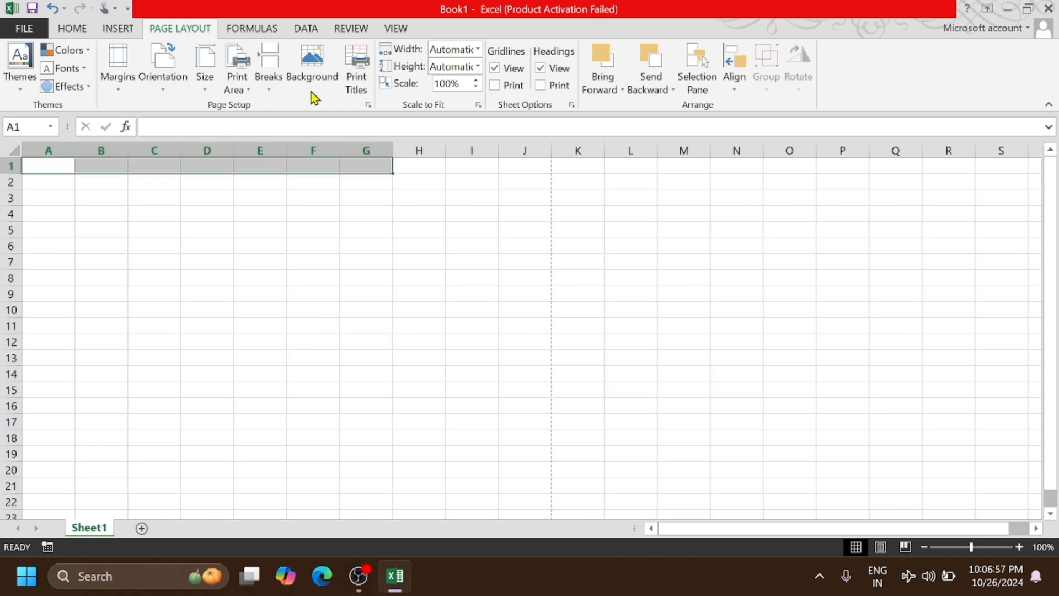
click(72, 28)
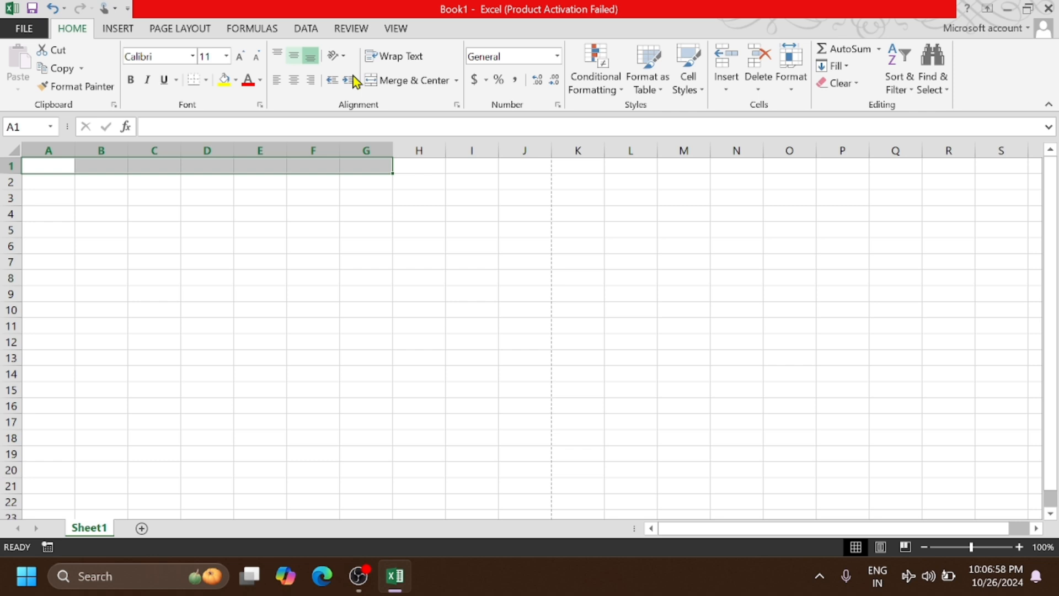
click(410, 80)
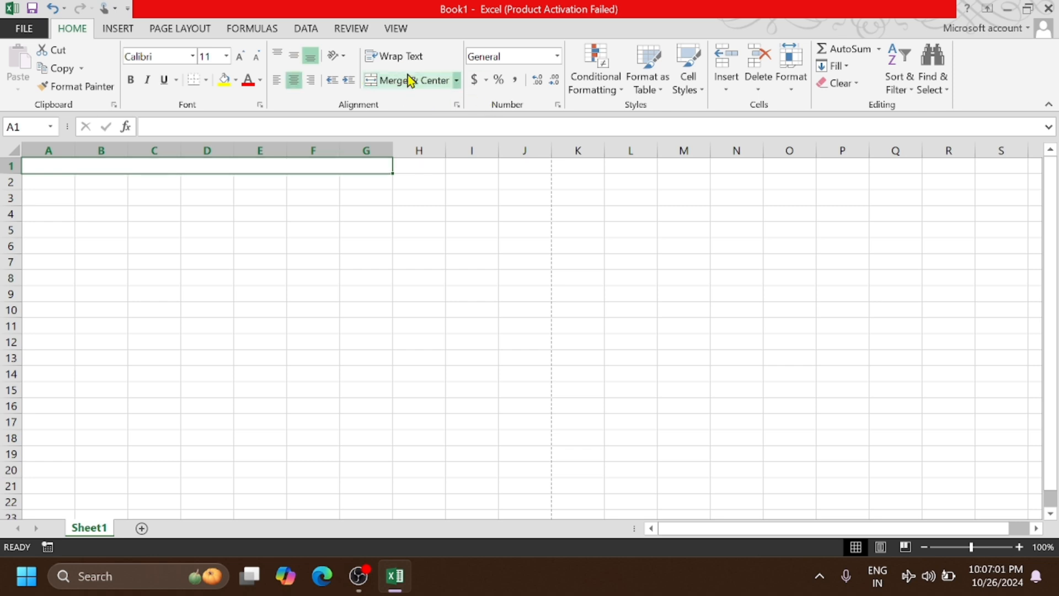
text(RBP)
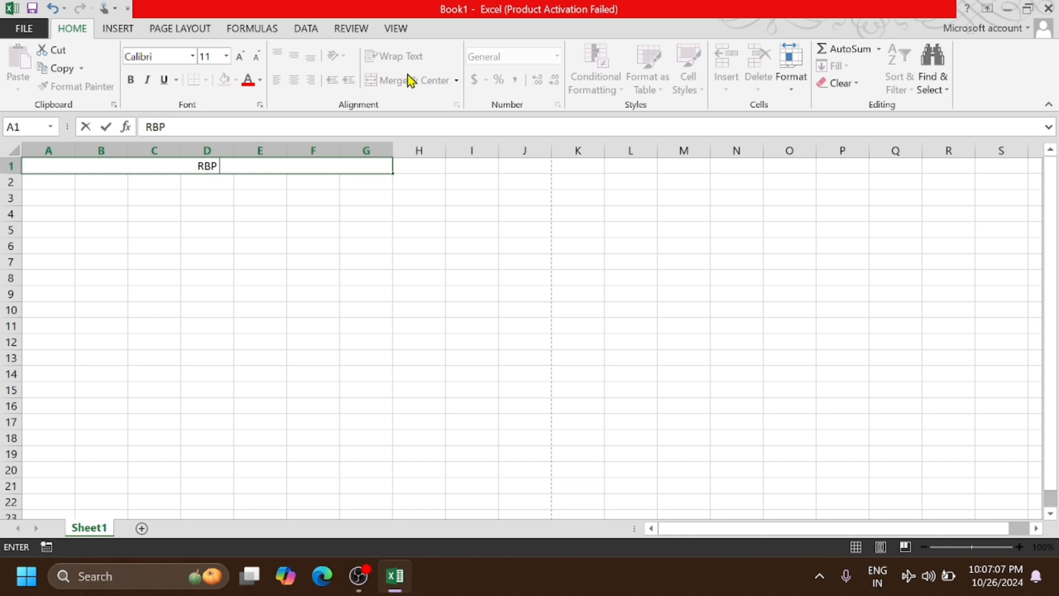
text( COMP)
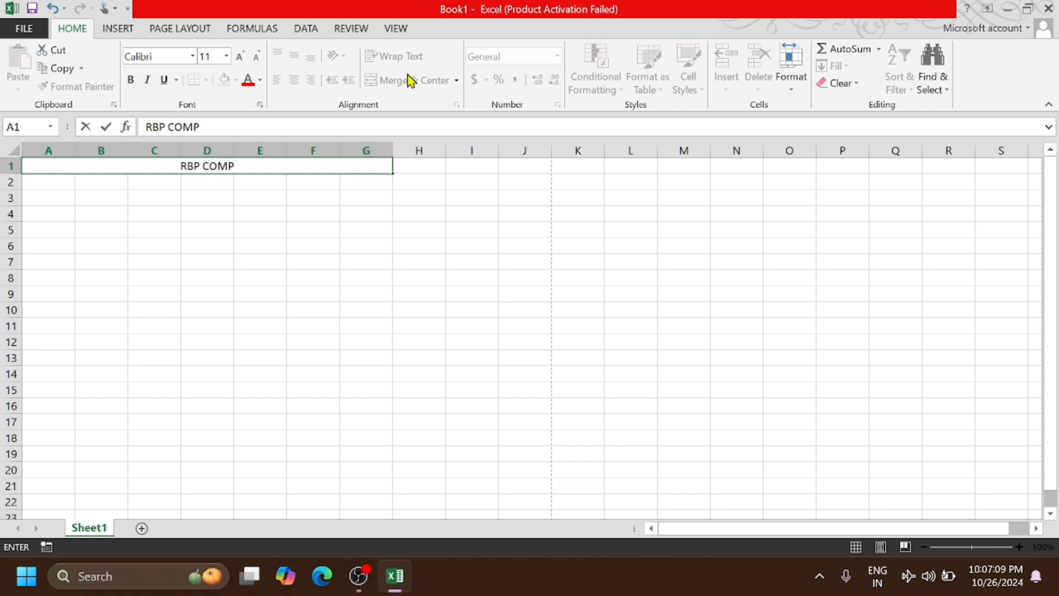
text(UTERS)
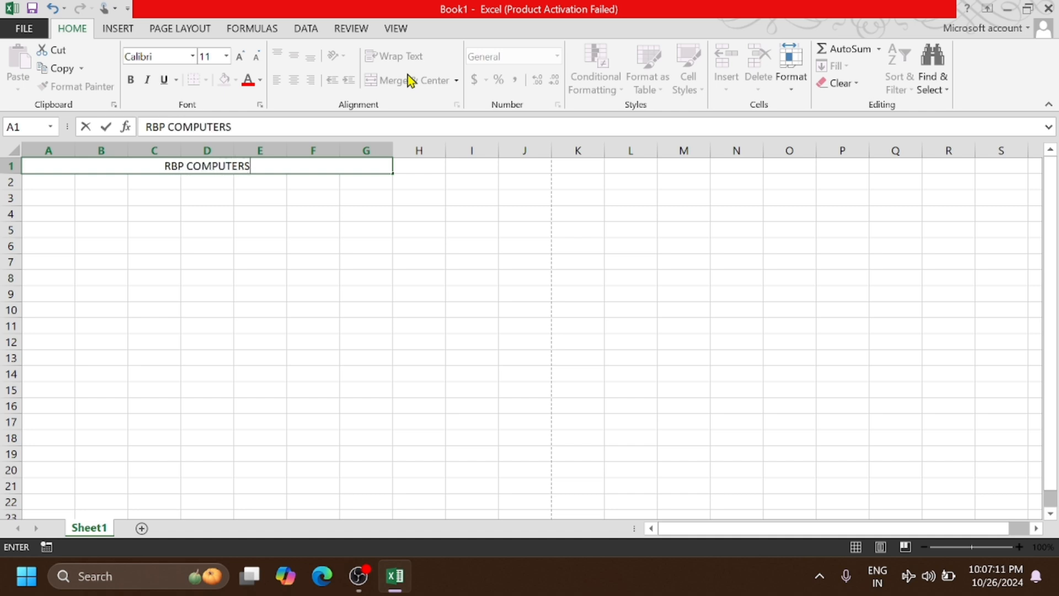
key(Return)
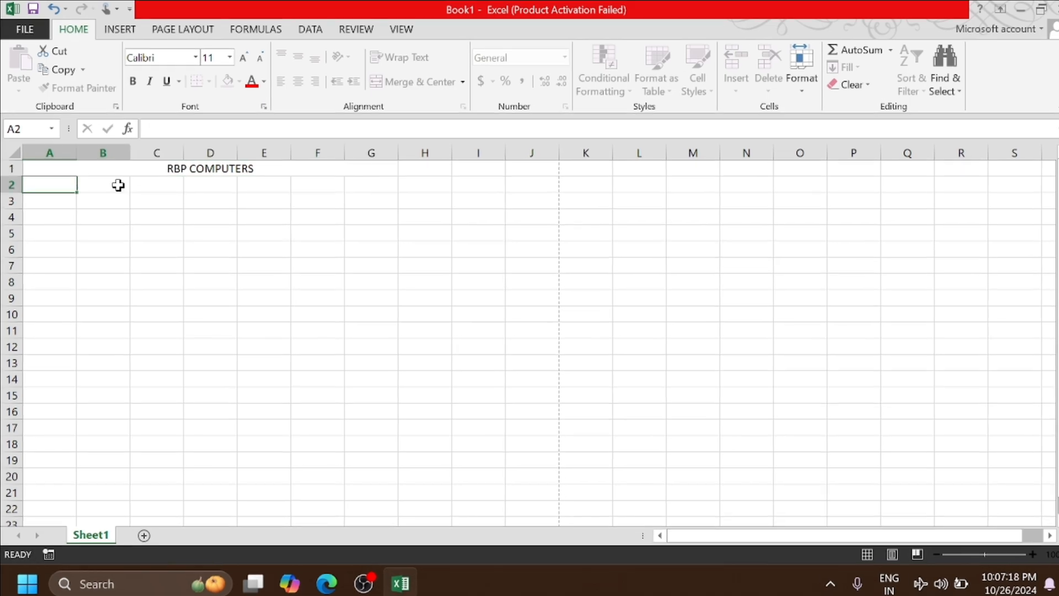
Merge and center cells A2:G2 and enter the shop's address, made up of shop number, city and state.
drag(61, 182, 389, 182)
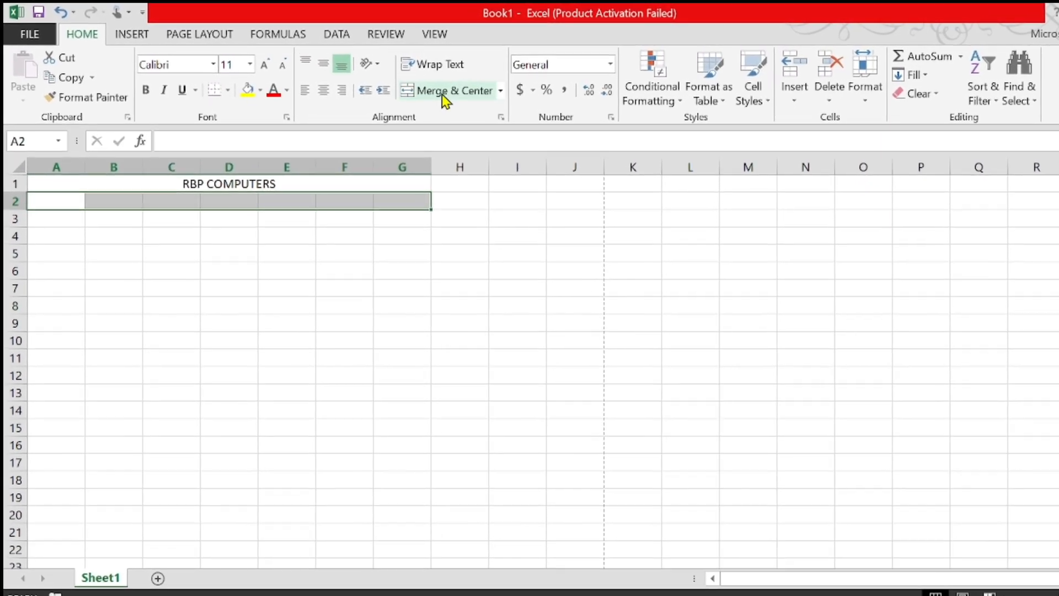
click(436, 90)
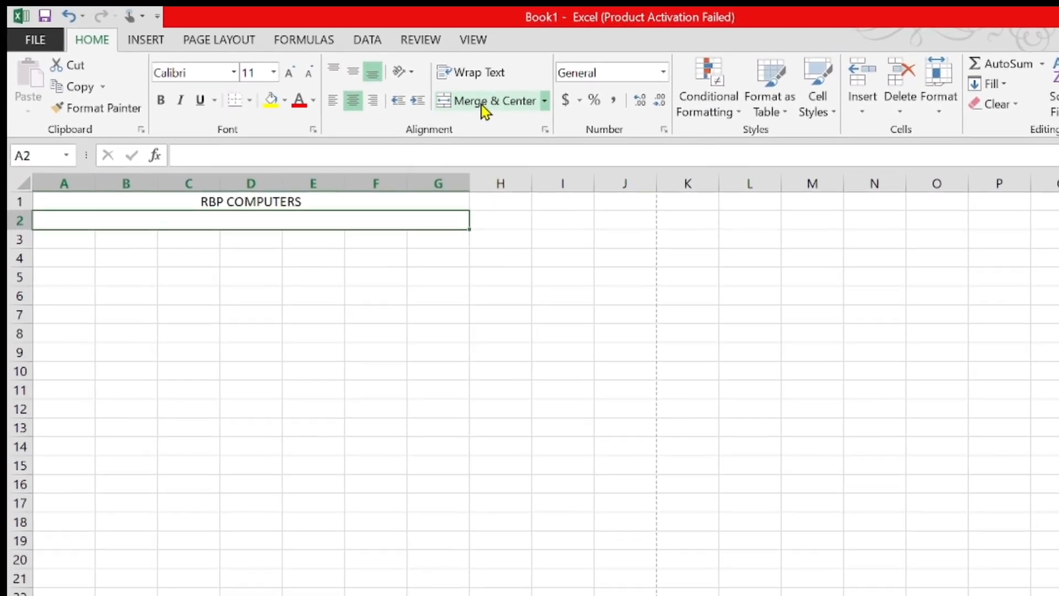
text(Sho)
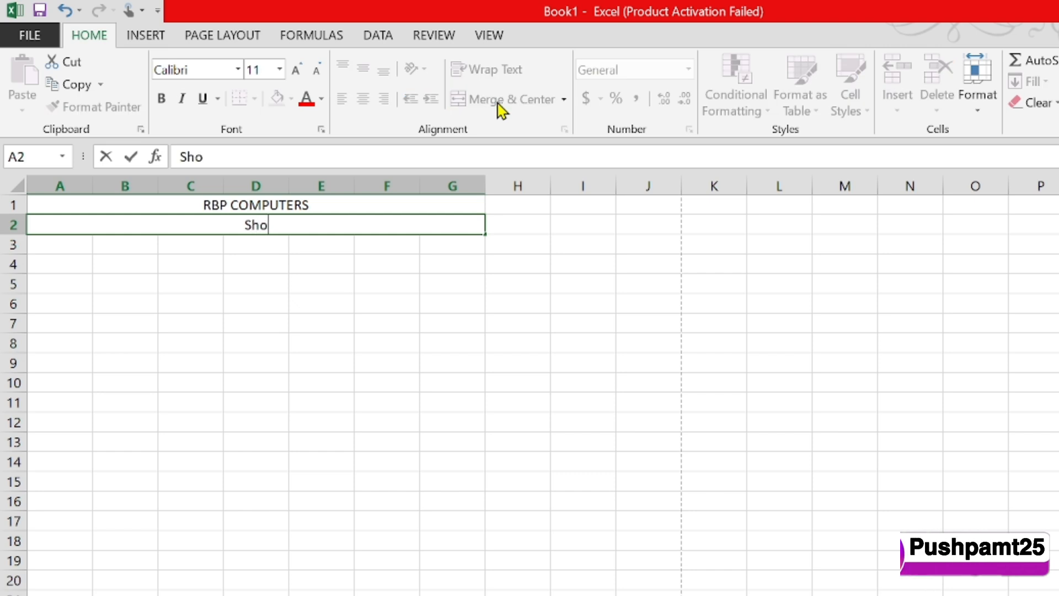
text(p No 02,)
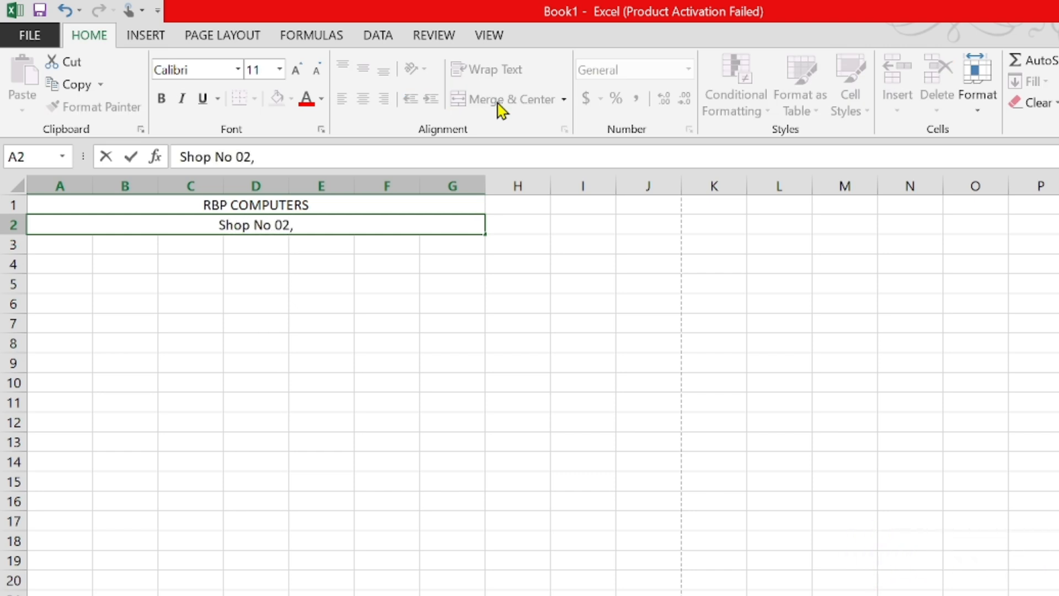
text( jalandhar)
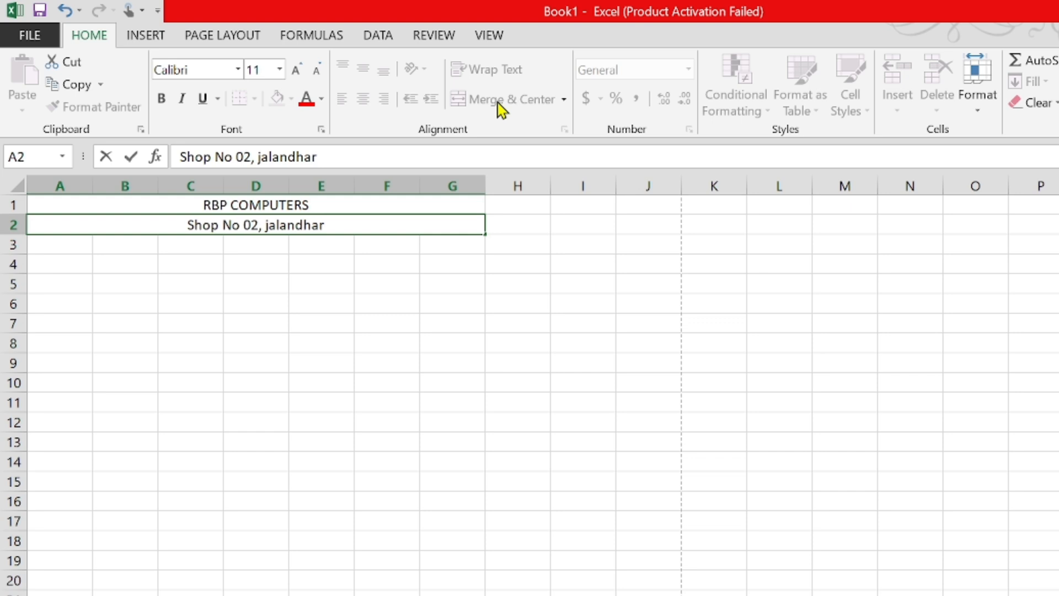
text(, Panjab)
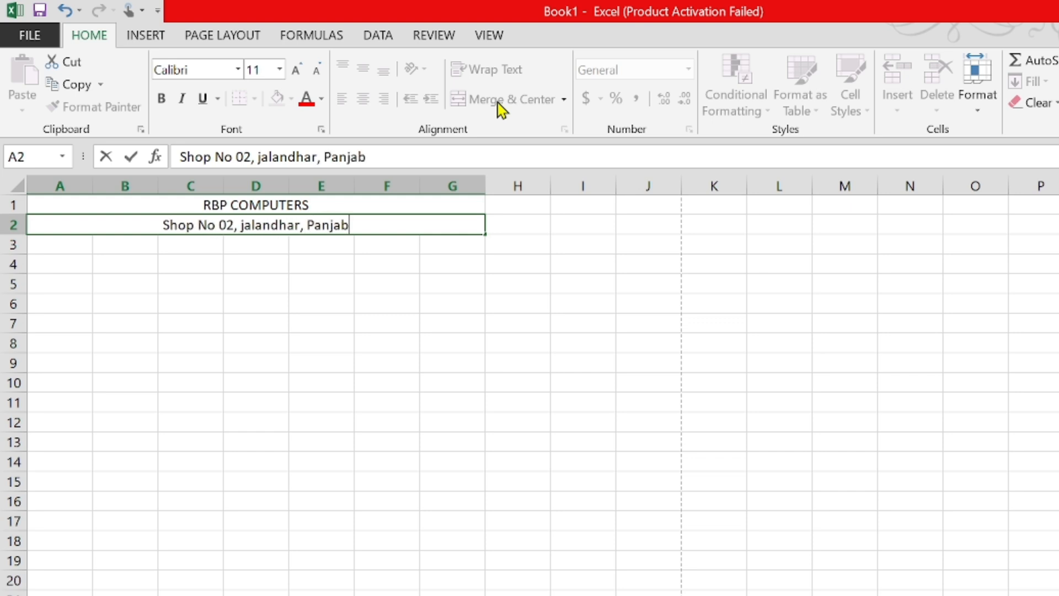
click(386, 342)
Merge and center cells A3:G3 and enter "Mob." followed by the shop's mobile number.
drag(58, 245, 428, 241)
click(499, 103)
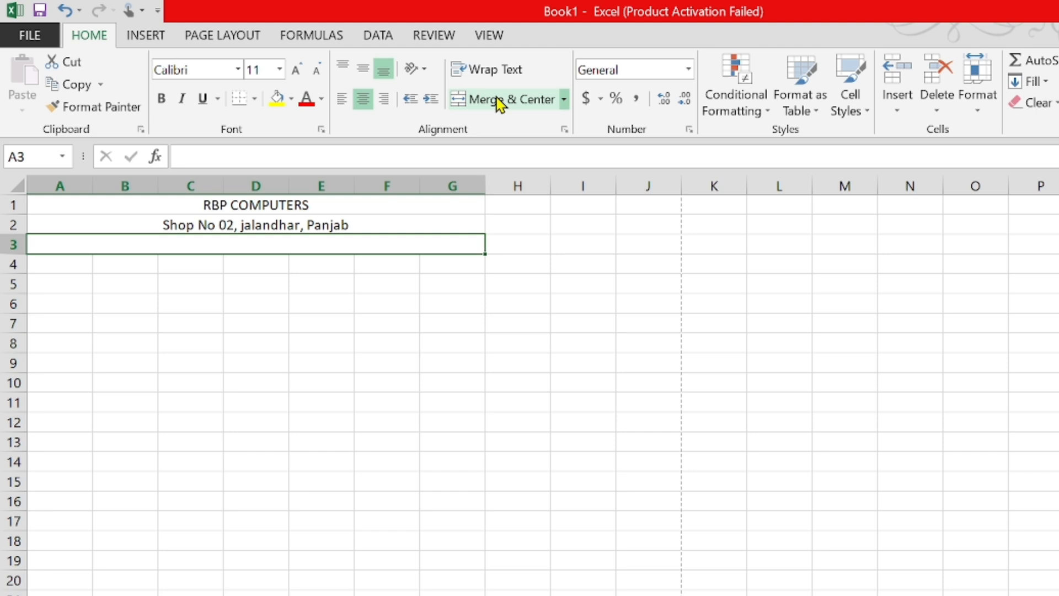
text(MO)
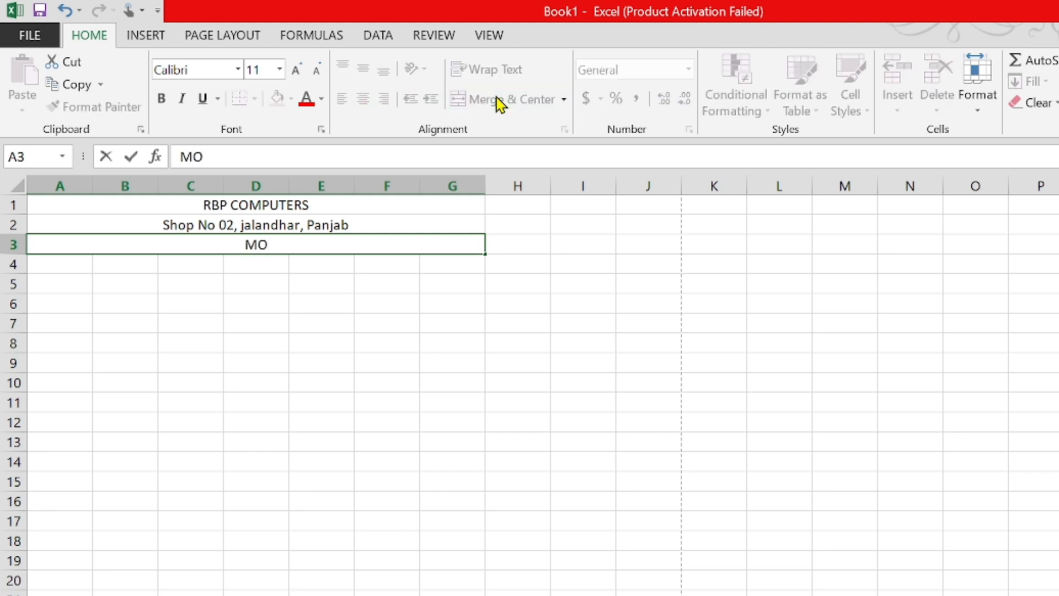
text(b. 0123456789)
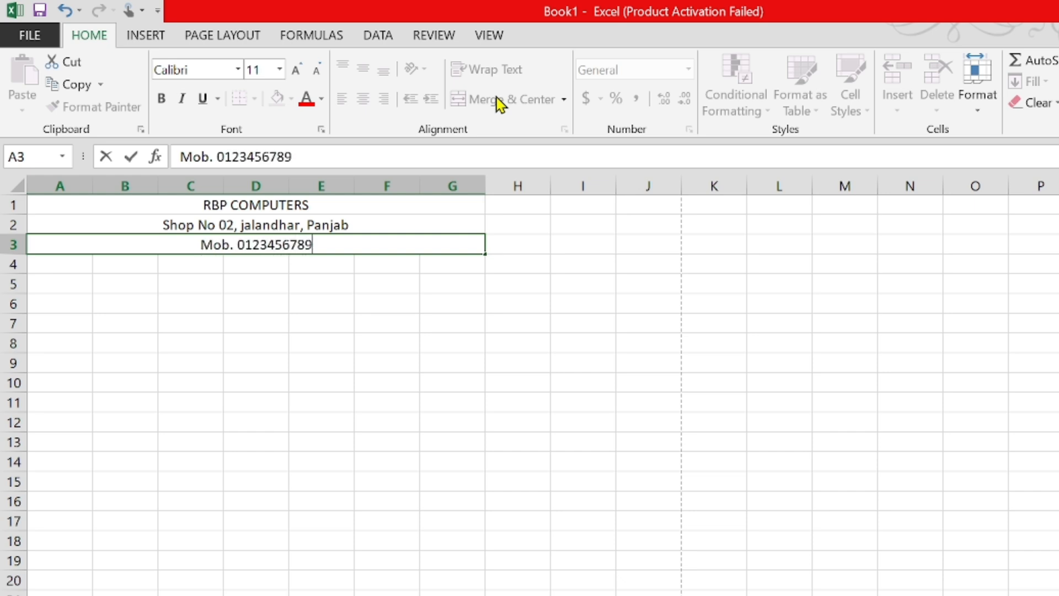
text(, )
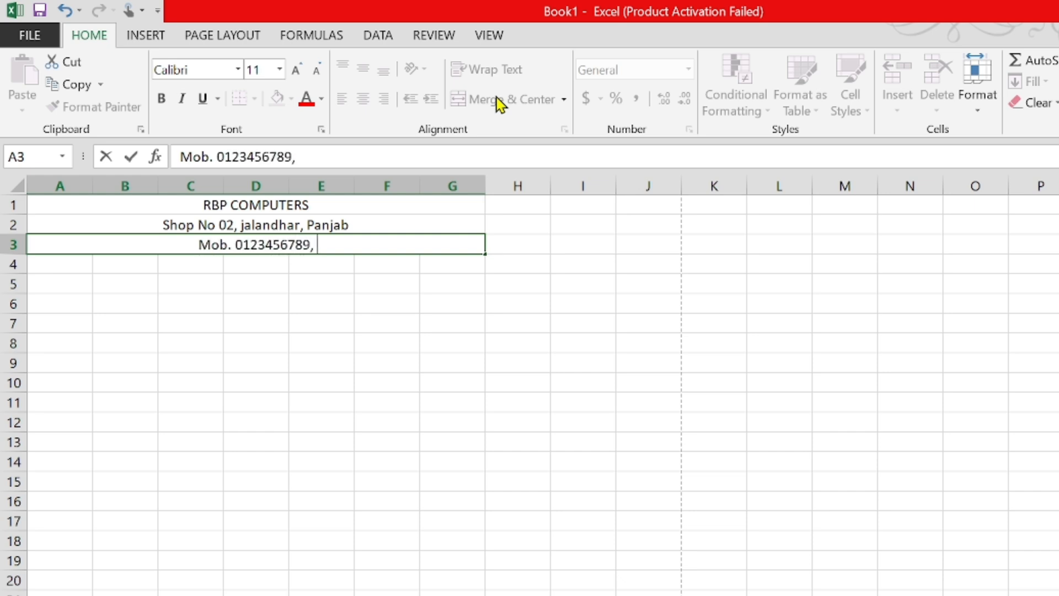
text(E-mail)
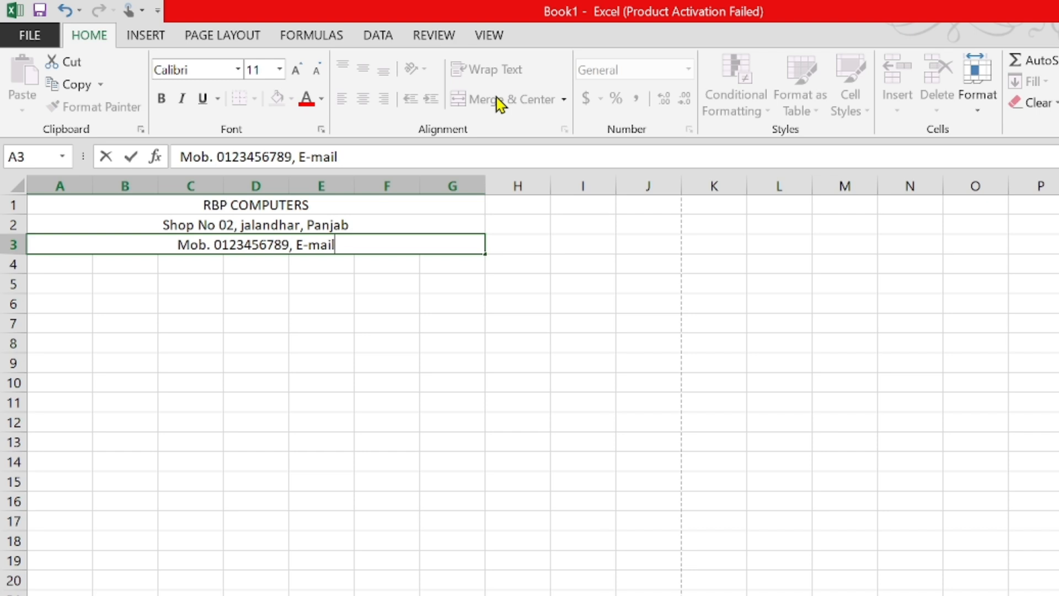
text(-)
Complete the contact line in row 3 with ", E-mail - " and the shop's e-mail address.
key(BackSpace)
text(@)
key(BackSpace)
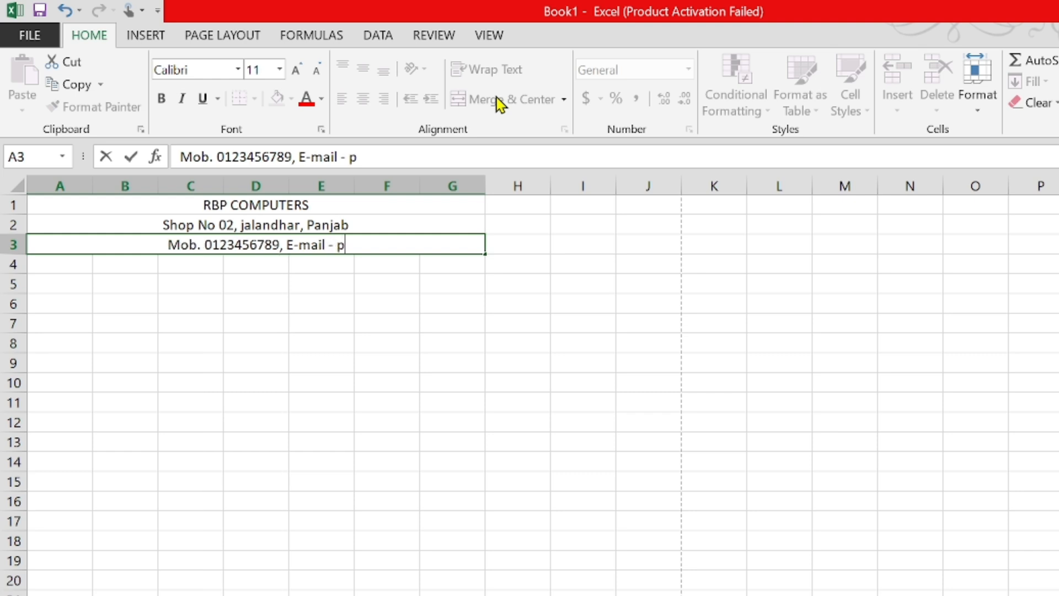
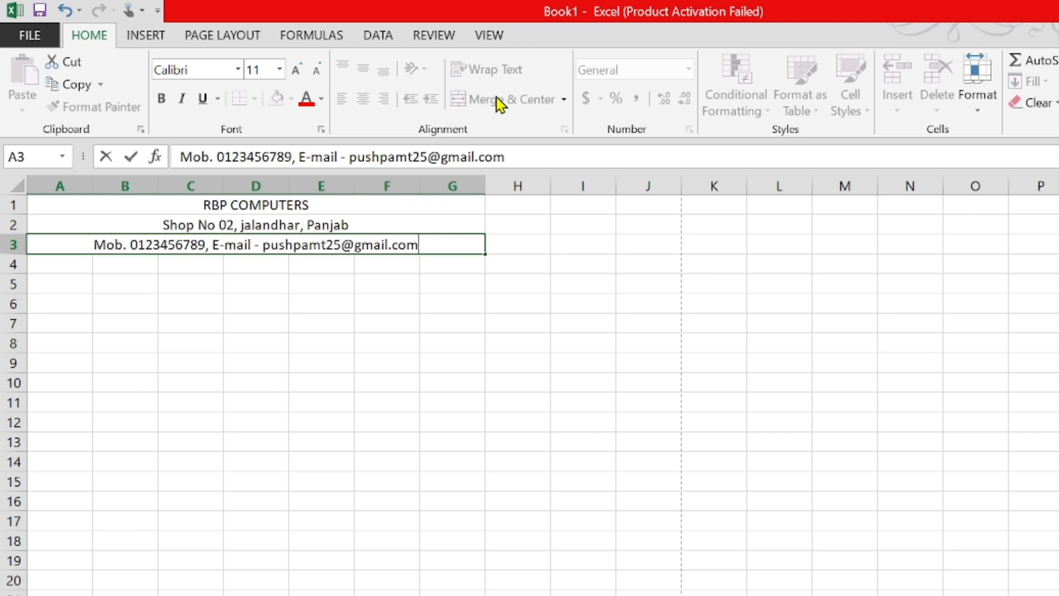
click(65, 265)
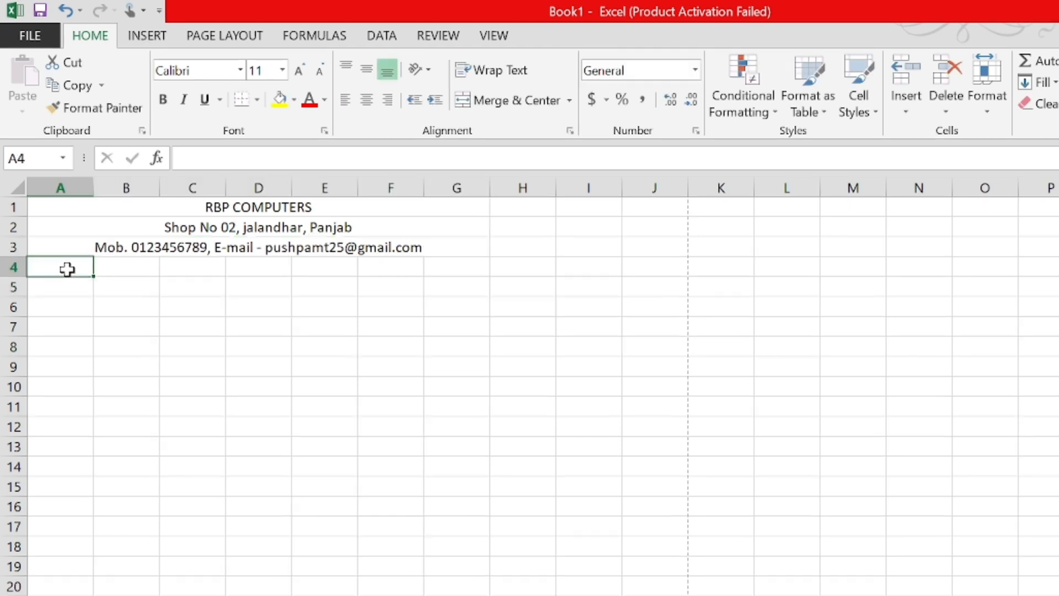
Merge and center cells A4:G4 and enter the title "Tax Invoice".
drag(65, 264, 434, 265)
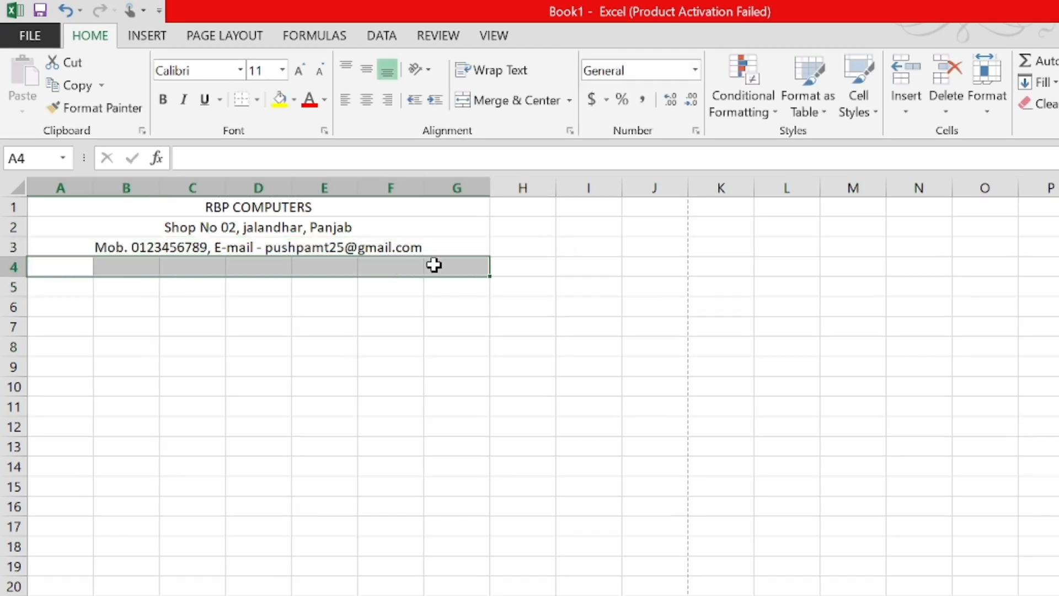
click(532, 102)
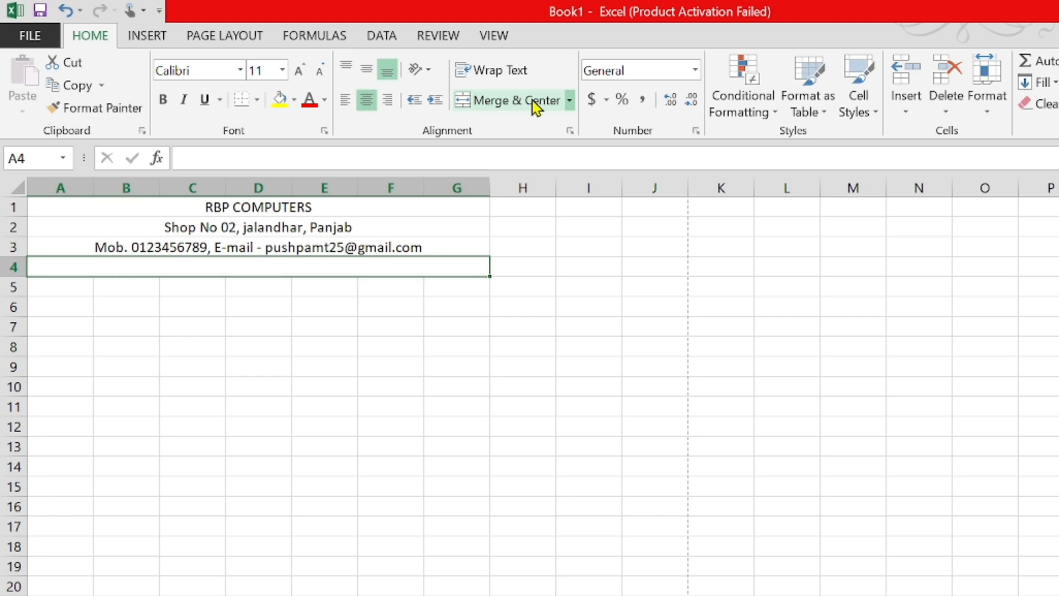
text(T)
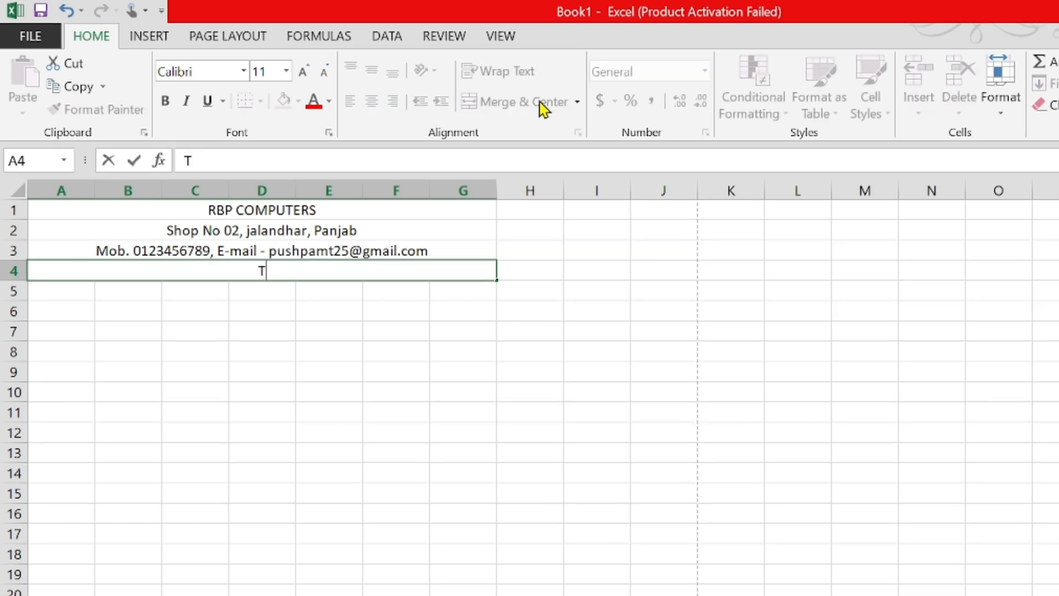
text(Ax Invoice)
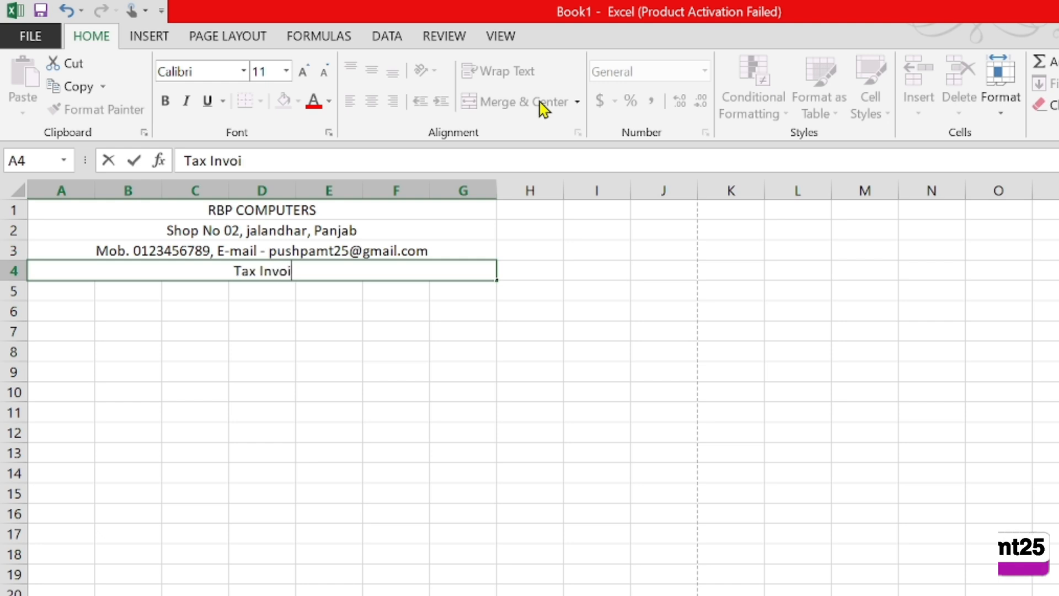
Format the "RBP COMPUTERS" heading in the Algerian font at size 28, without bold.
click(193, 212)
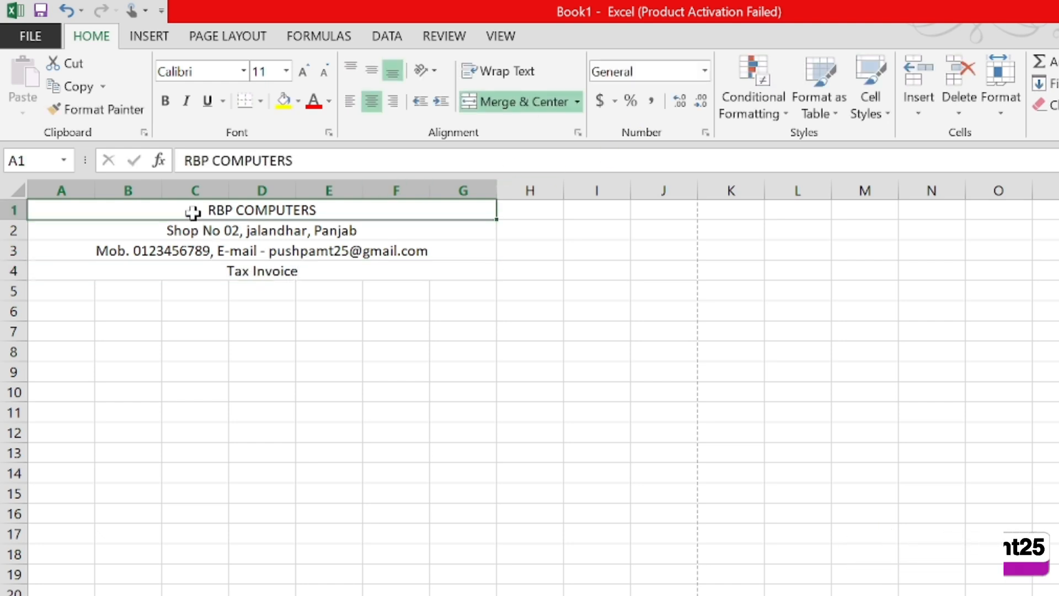
click(243, 71)
click(255, 210)
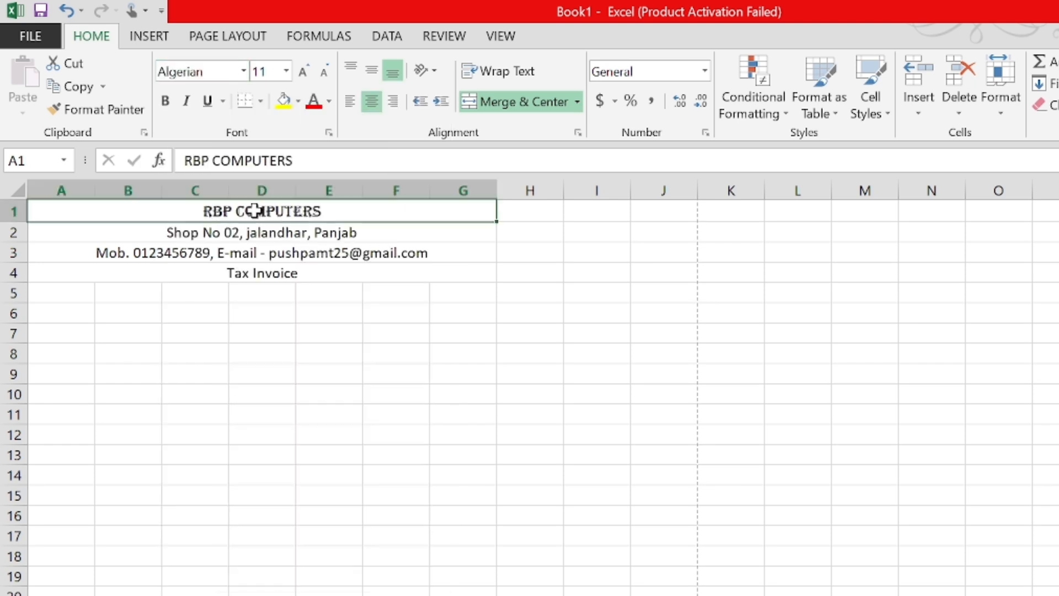
double_click(303, 72)
double_click(303, 71)
click(303, 72)
double_click(302, 72)
double_click(303, 71)
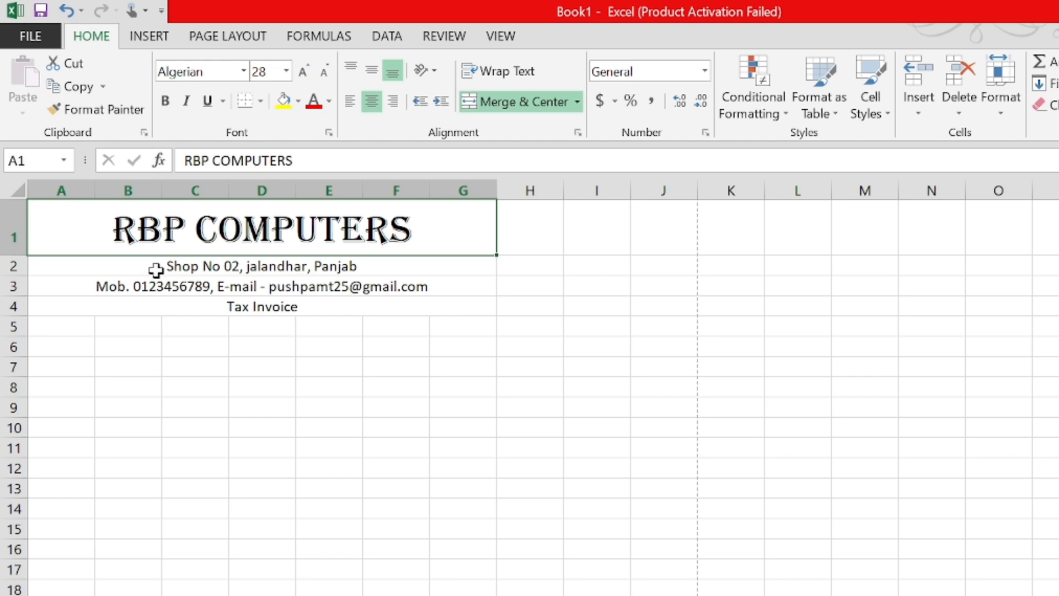
click(165, 101)
click(165, 101)
Make the shop address in row 2 bold and set its font to Arial Black.
click(142, 269)
click(165, 101)
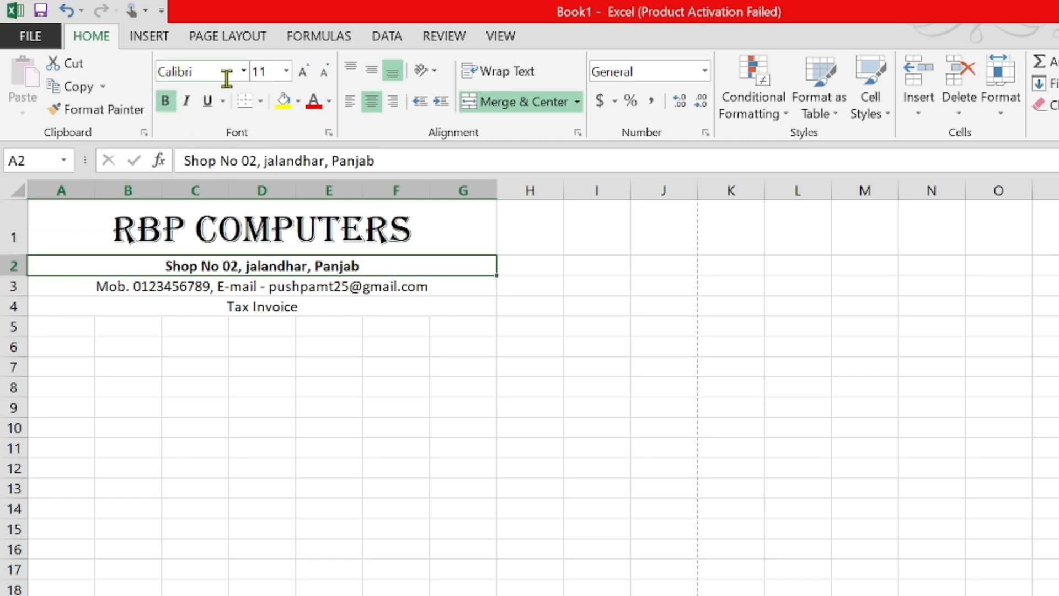
click(244, 70)
click(239, 287)
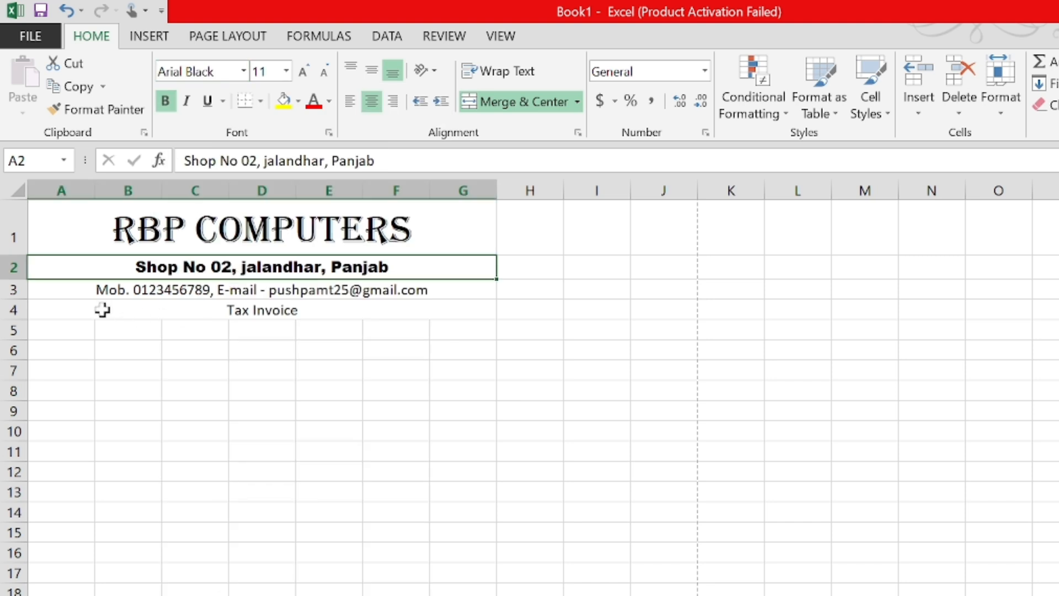
Set the contact line in row 3 to the Arial Black font and make it bold.
click(96, 289)
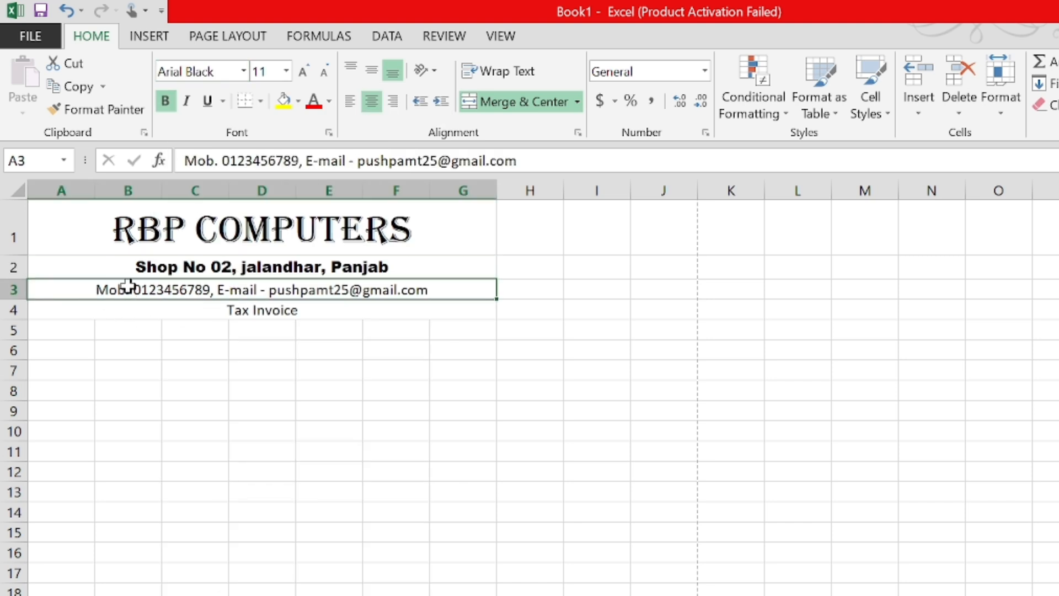
click(243, 71)
click(200, 285)
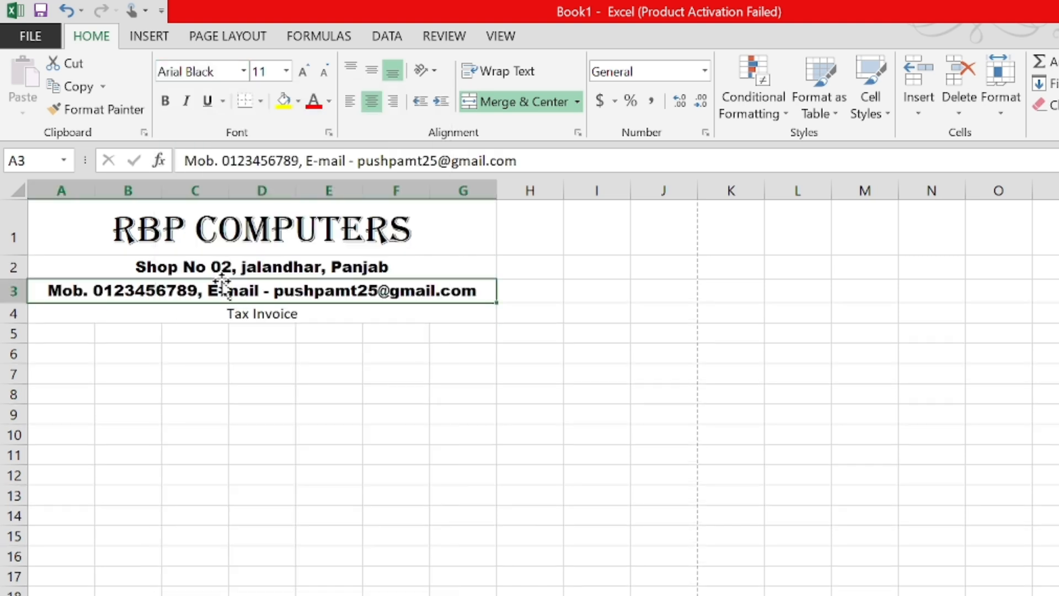
click(165, 100)
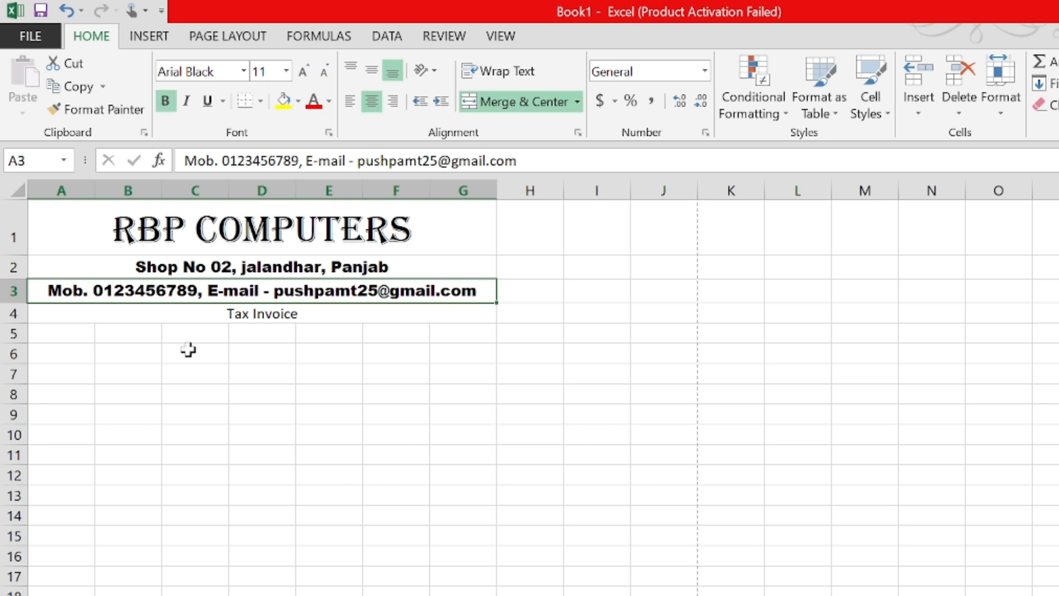
Make the "Tax Invoice" title in row 4 bold, set its font to Arial Black and increase its font size.
click(222, 313)
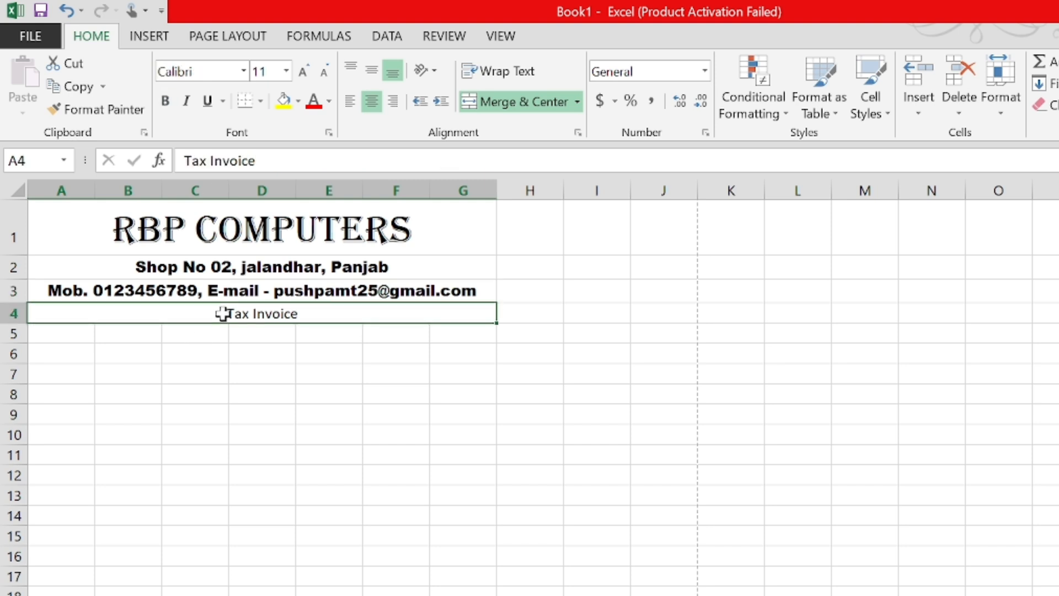
click(169, 100)
click(244, 71)
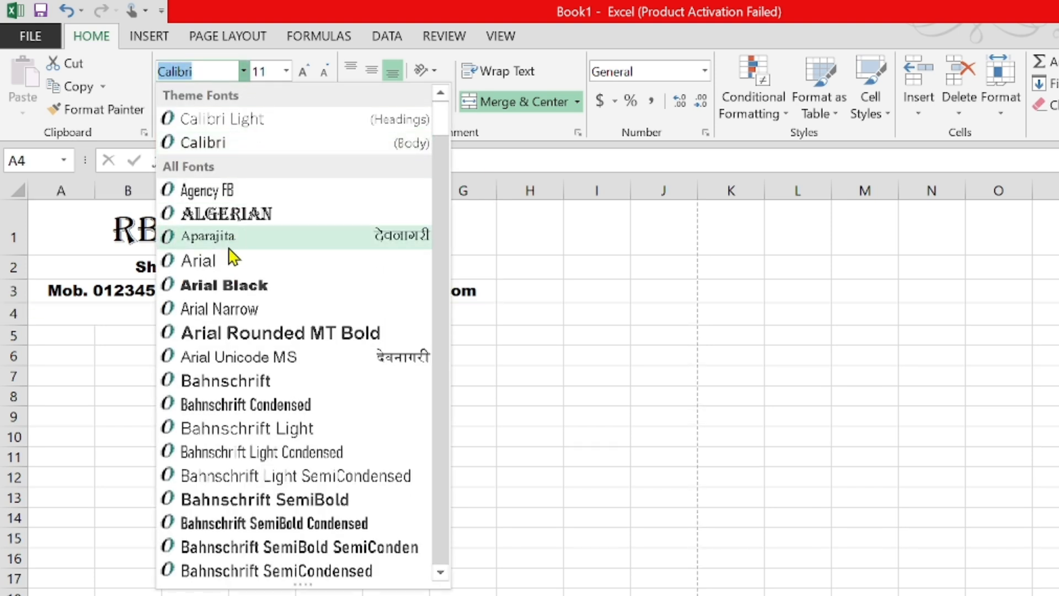
click(260, 286)
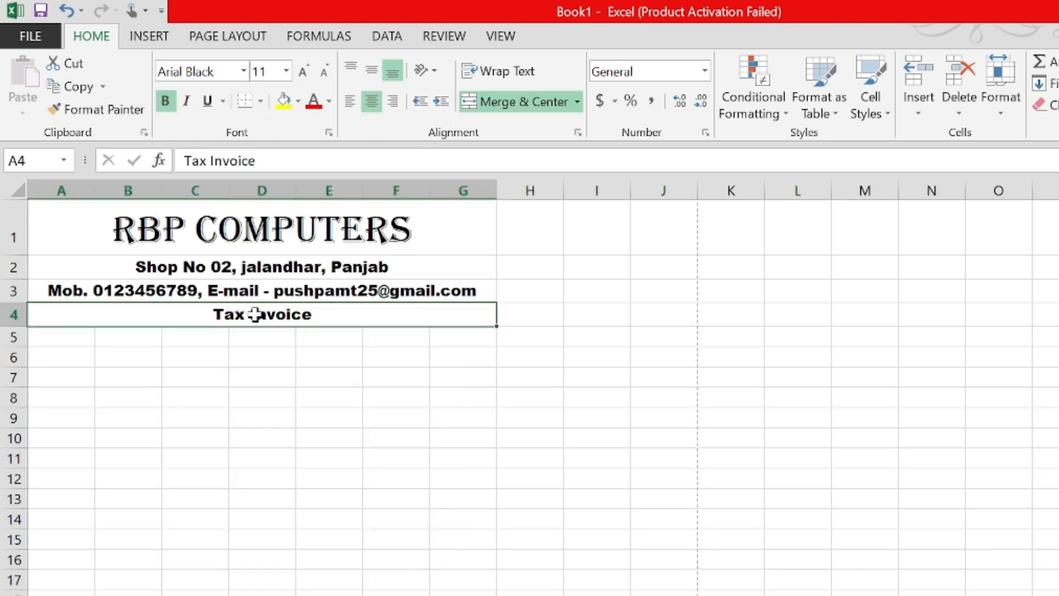
click(302, 72)
click(303, 72)
click(303, 71)
click(126, 267)
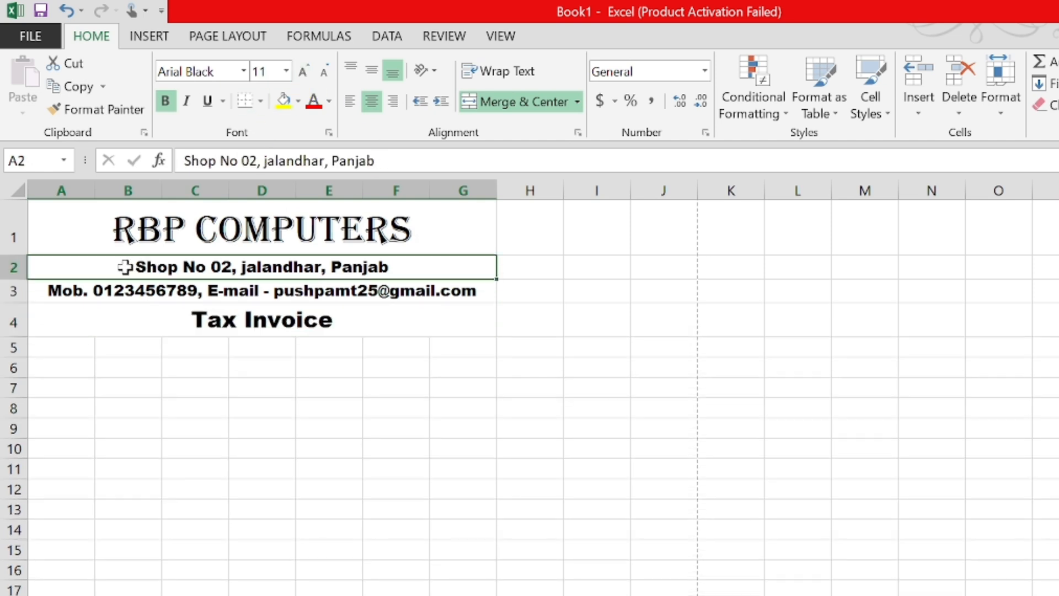
click(201, 299)
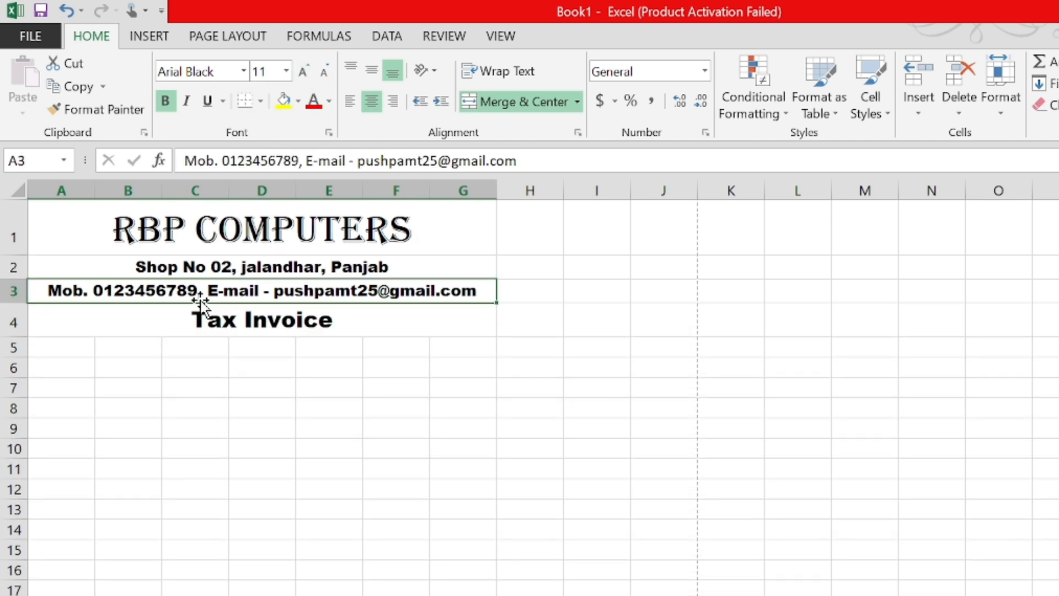
Merge and center cells A5:B5 and cells A6:B6 as two separate label cells.
mouse_move(41, 348)
mouse_down()
mouse_move(38, 356)
mouse_move(116, 345)
mouse_up()
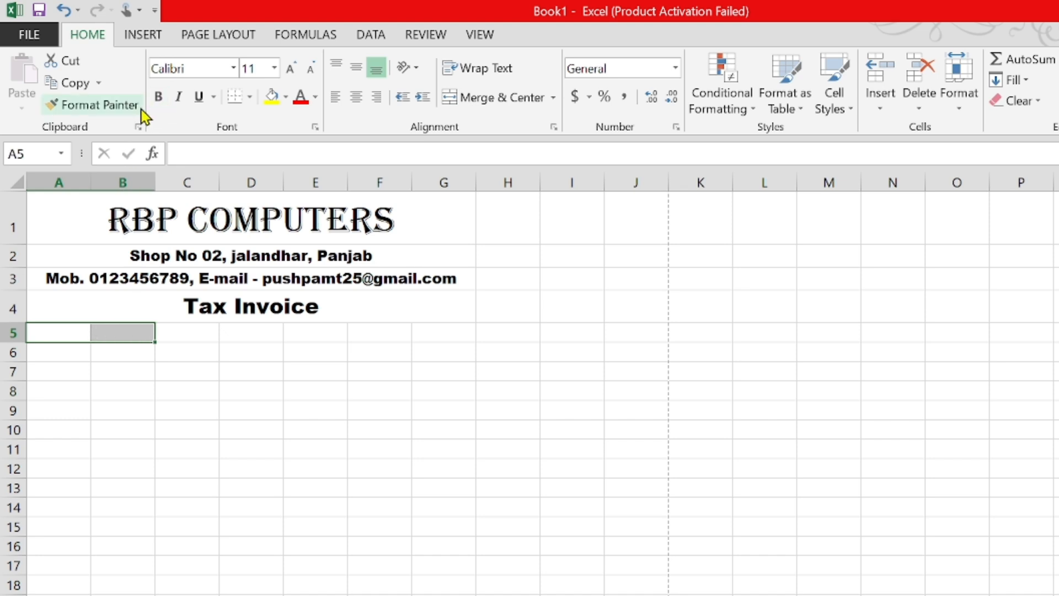
click(187, 507)
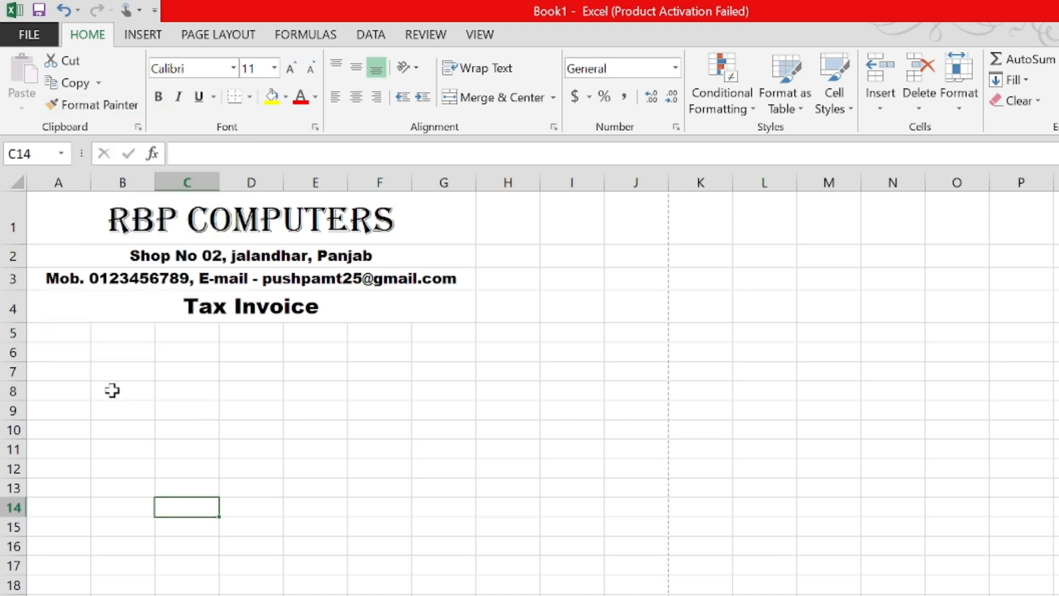
drag(70, 332, 118, 336)
click(498, 99)
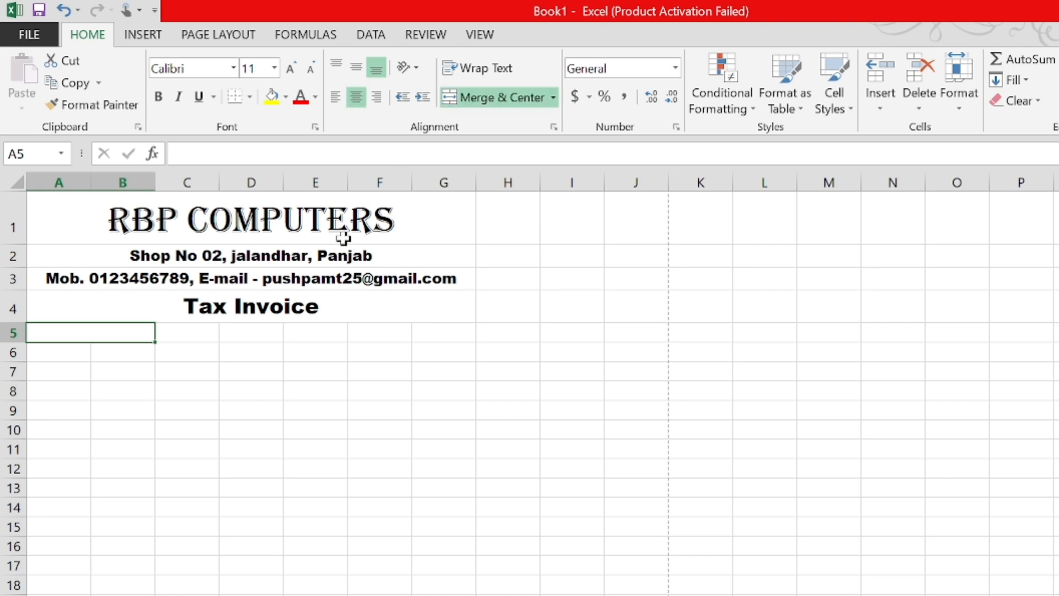
drag(71, 356, 110, 353)
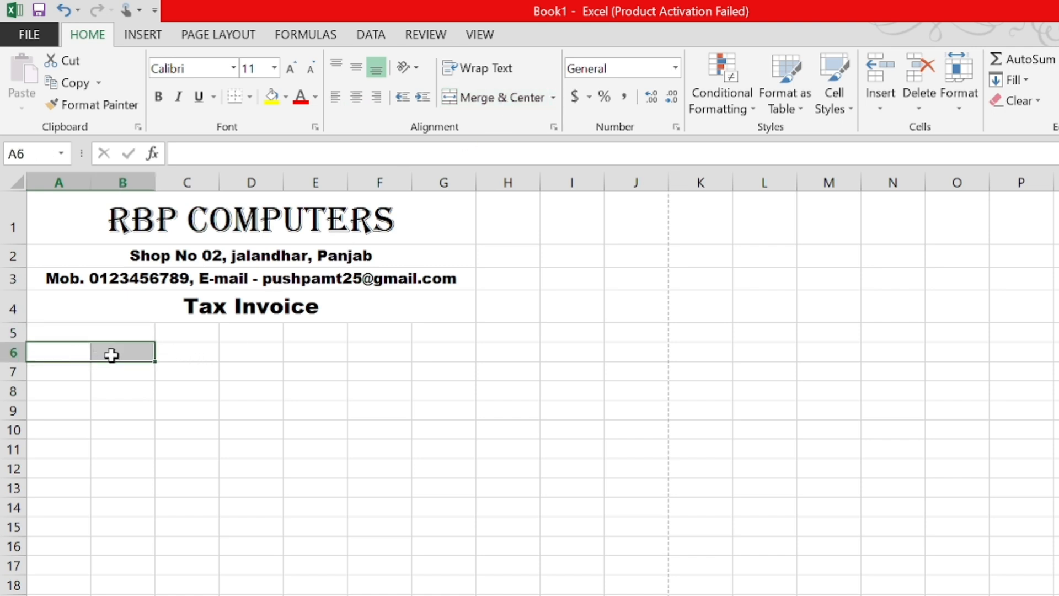
click(498, 97)
Enter the labels "Name:" in A5 and "Invoice Date:" in A6.
click(125, 335)
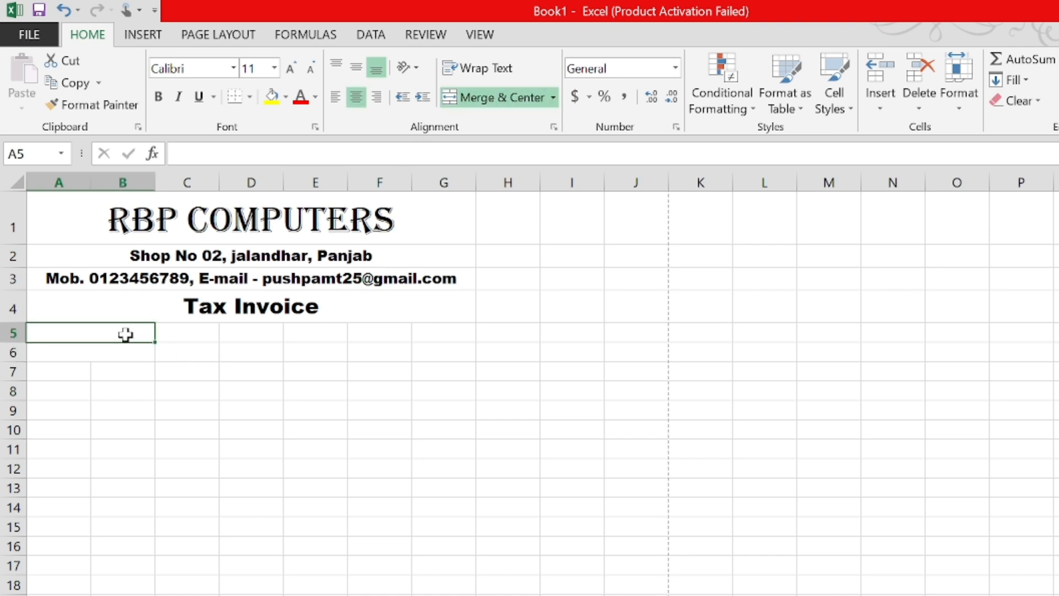
text(Name)
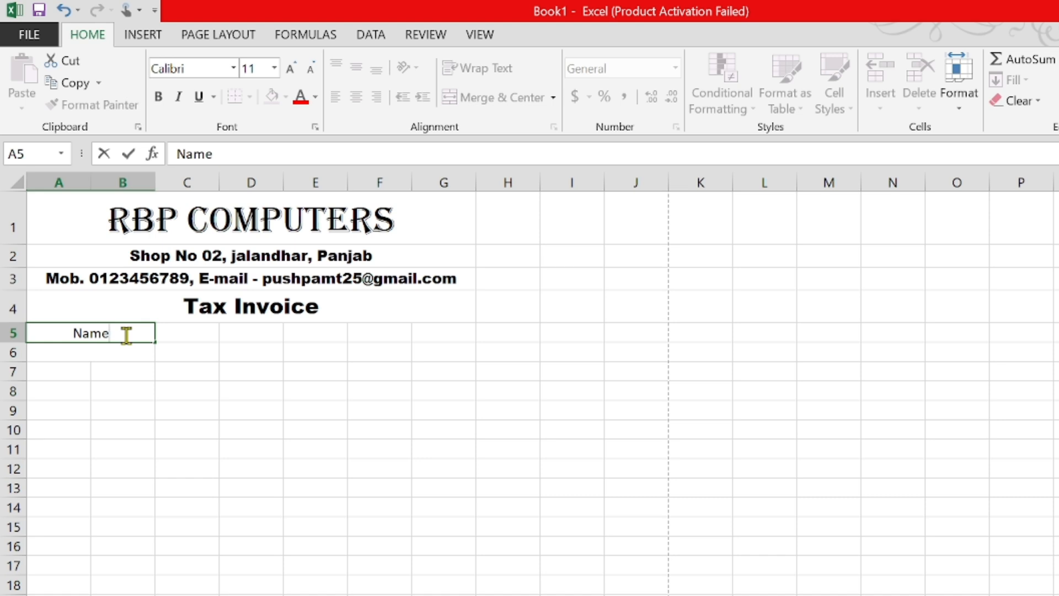
text(:)
click(113, 350)
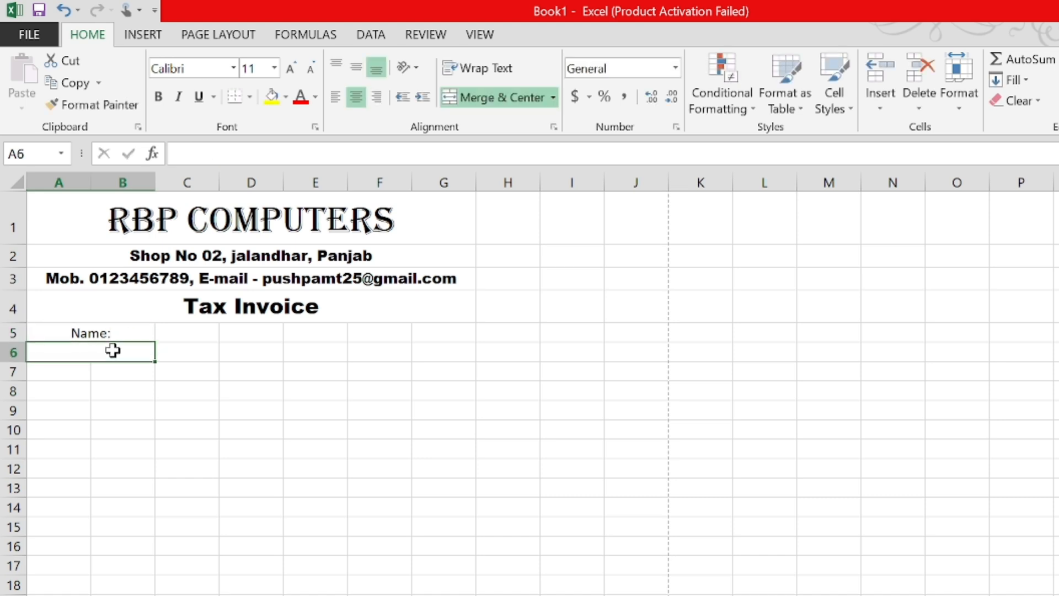
text(Invoi)
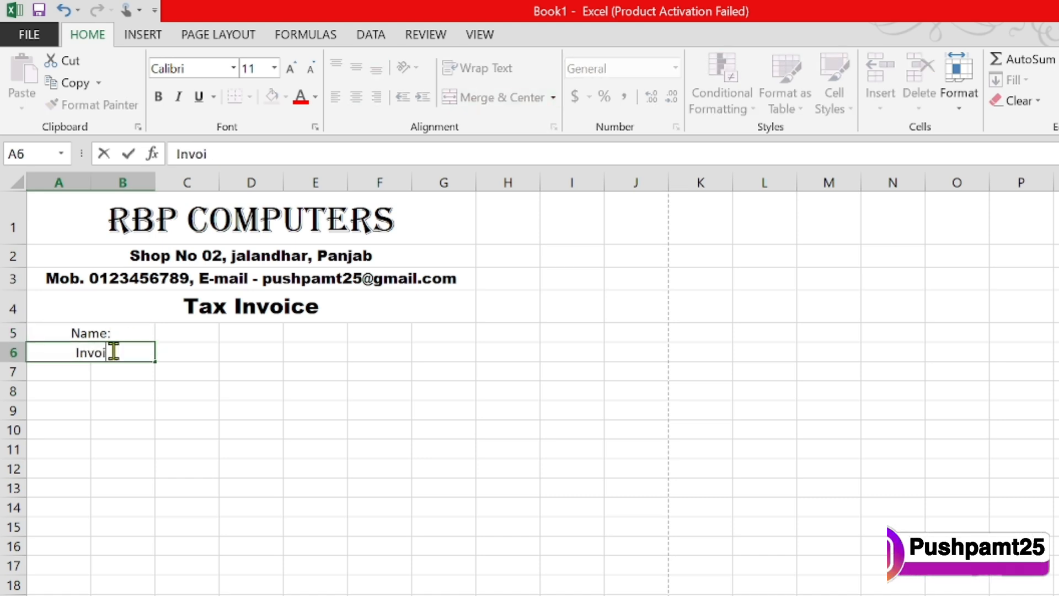
text(ce Date)
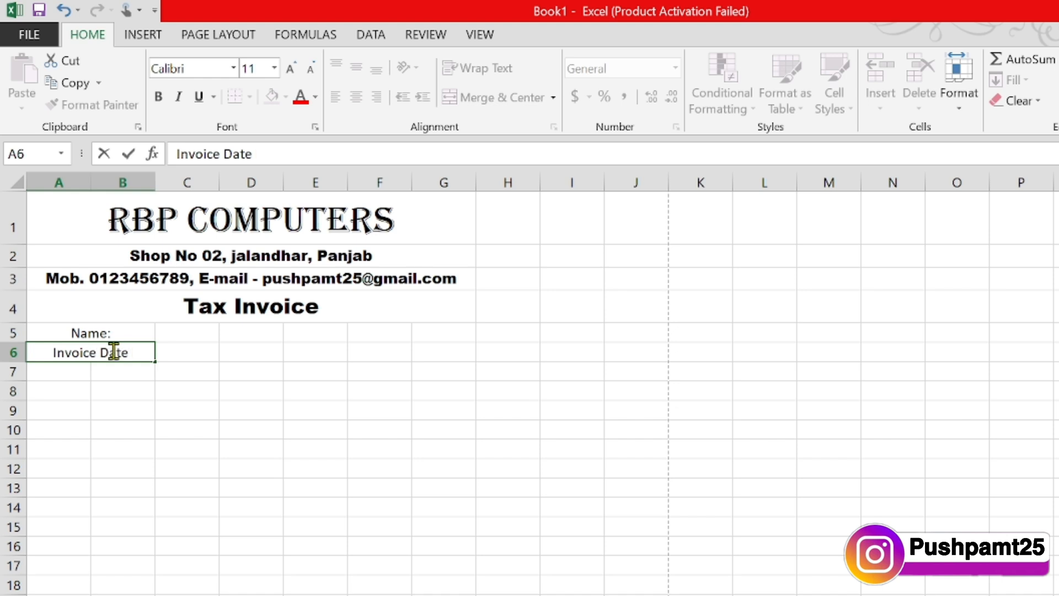
text(:)
Merge and center cells C5:D5 and cells C6:D6 beside the Name and Invoice Date labels.
drag(180, 334, 251, 333)
click(473, 98)
click(200, 354)
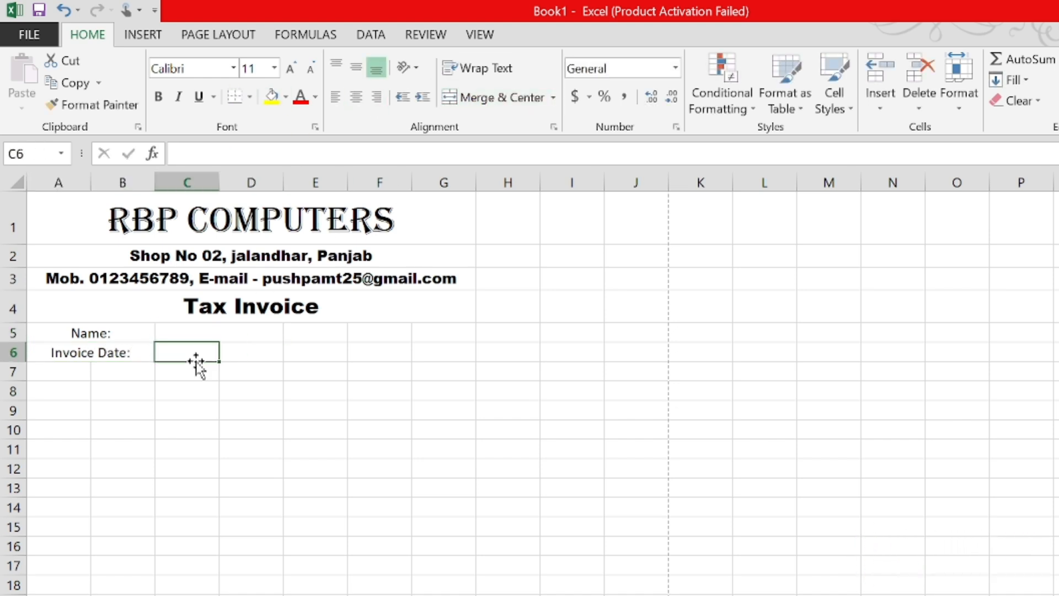
drag(194, 352, 251, 353)
click(499, 99)
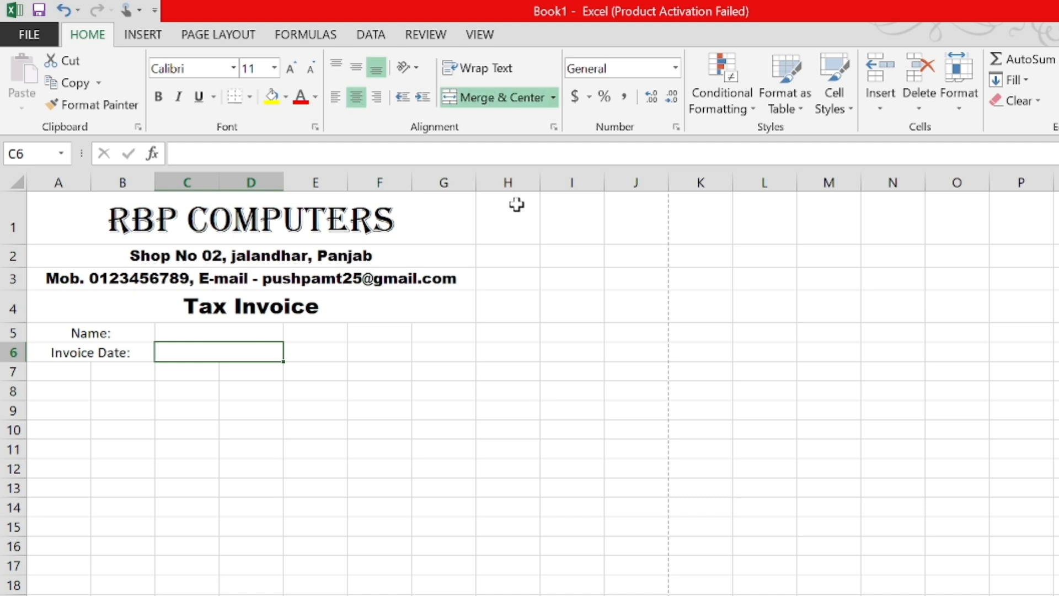
Merge and center cells E5:G5 and cells E6:G6 separately.
drag(321, 334, 425, 331)
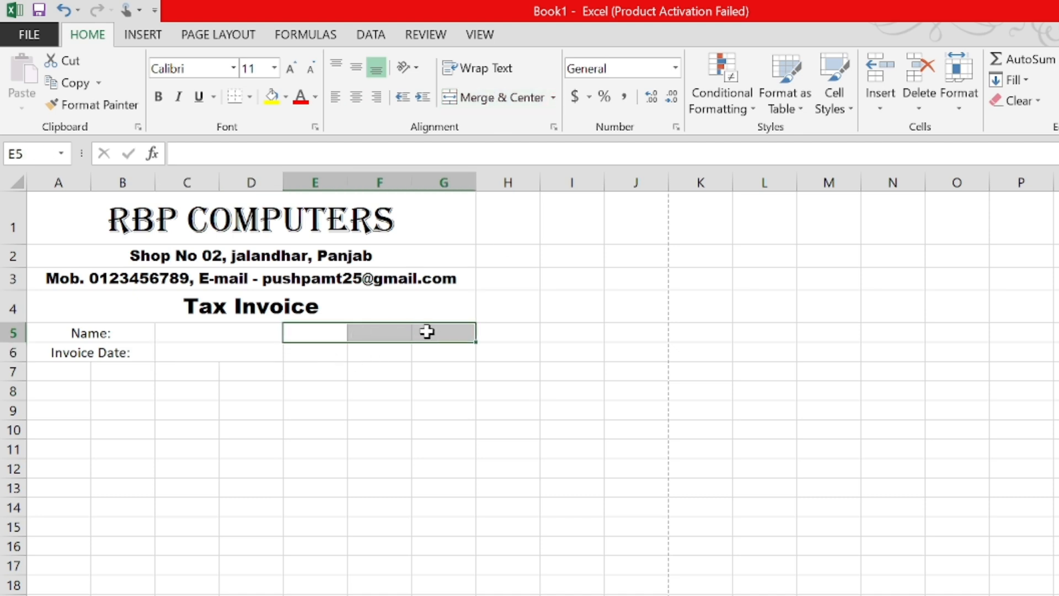
click(496, 98)
drag(331, 354, 416, 350)
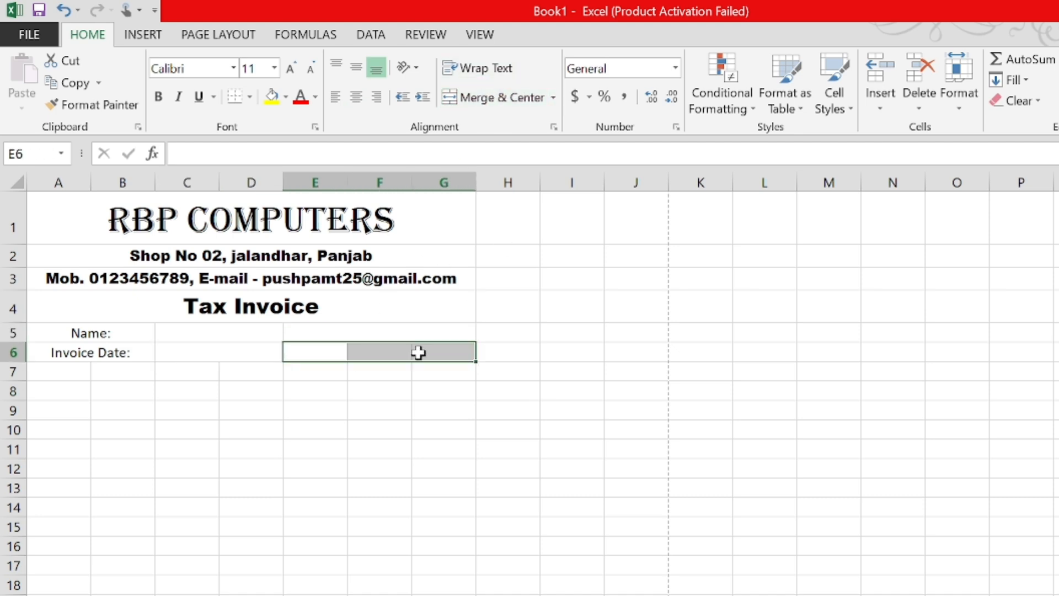
click(499, 101)
Enter the label "Invoice No:" in the merged cell E5.
click(342, 332)
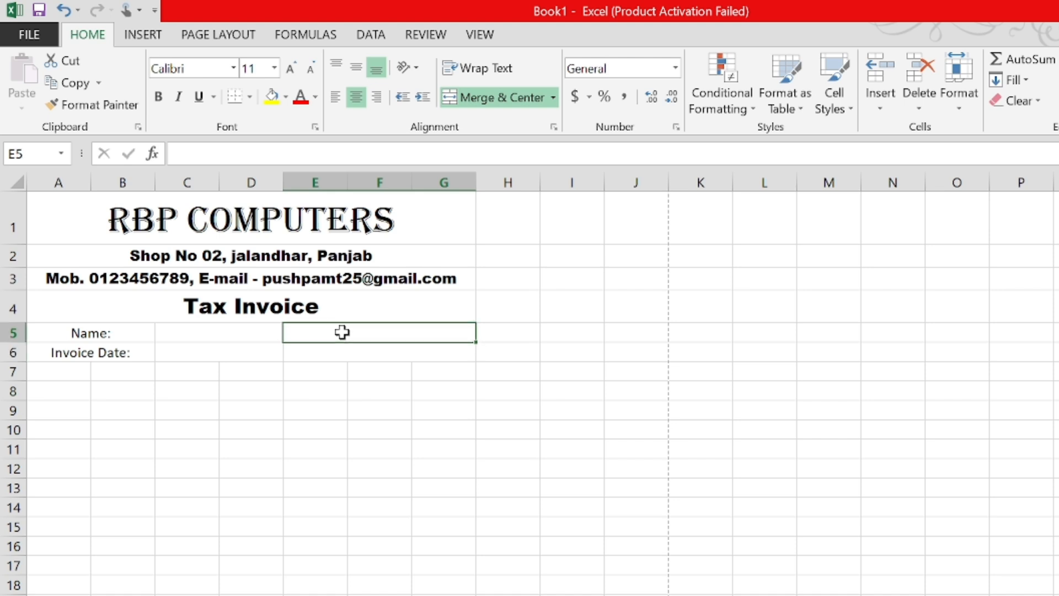
text(In)
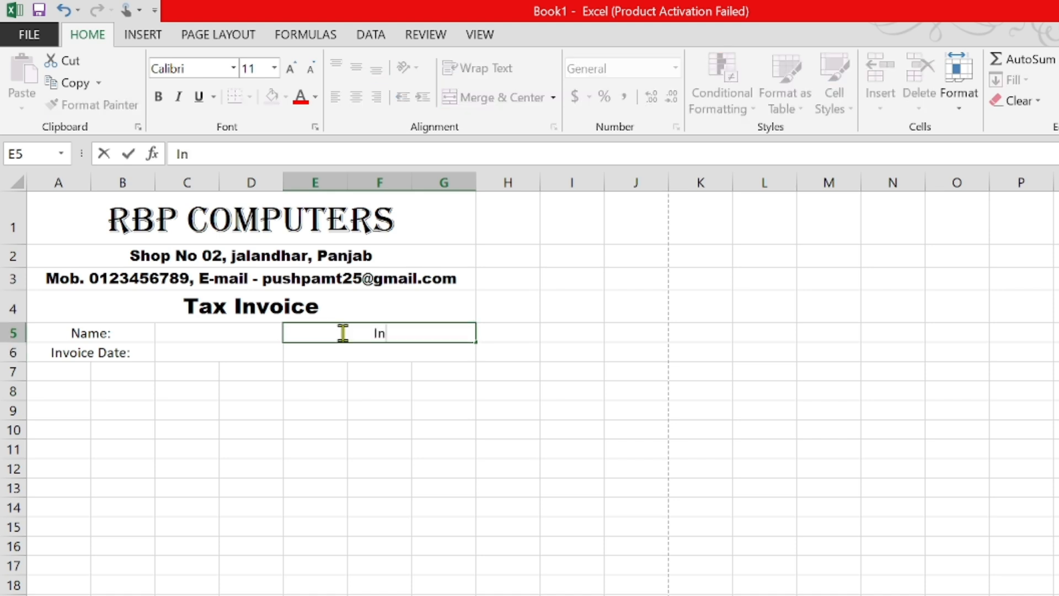
text(voice No:)
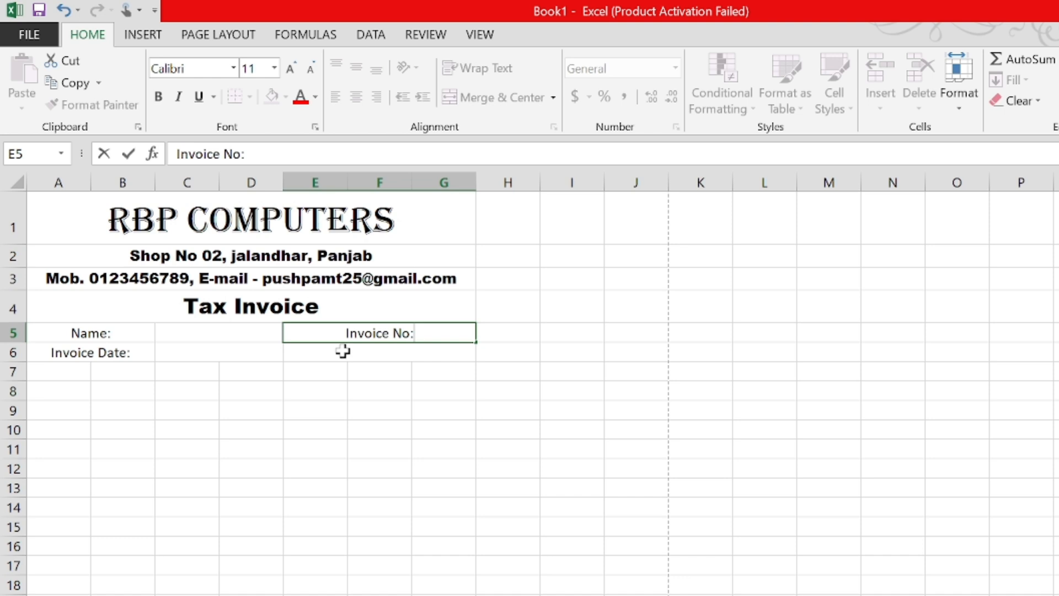
key(Return)
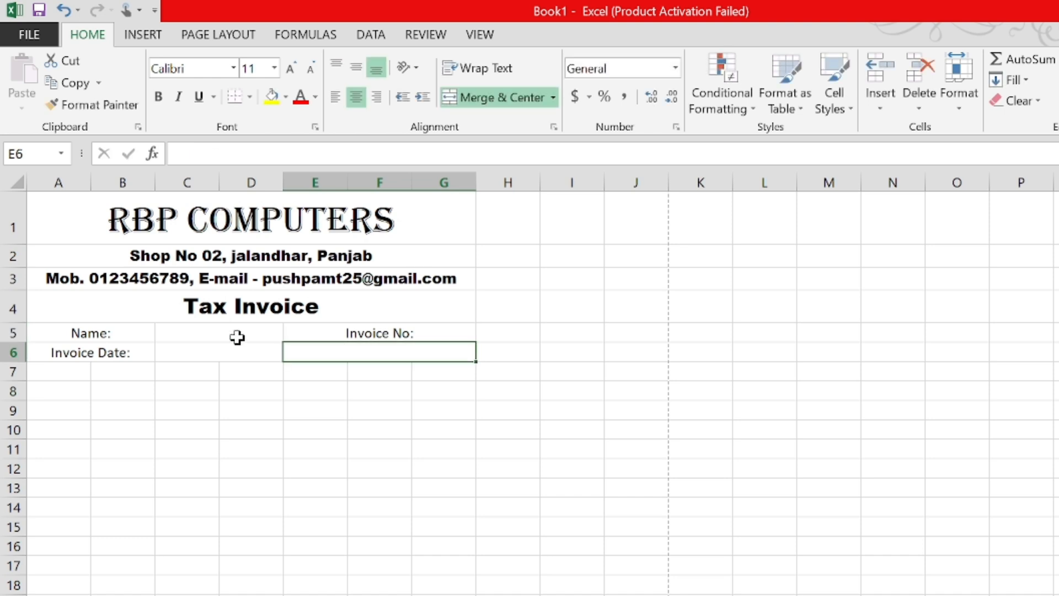
Apply All Borders to the shop name, address and contact rows, A1:G3.
click(87, 206)
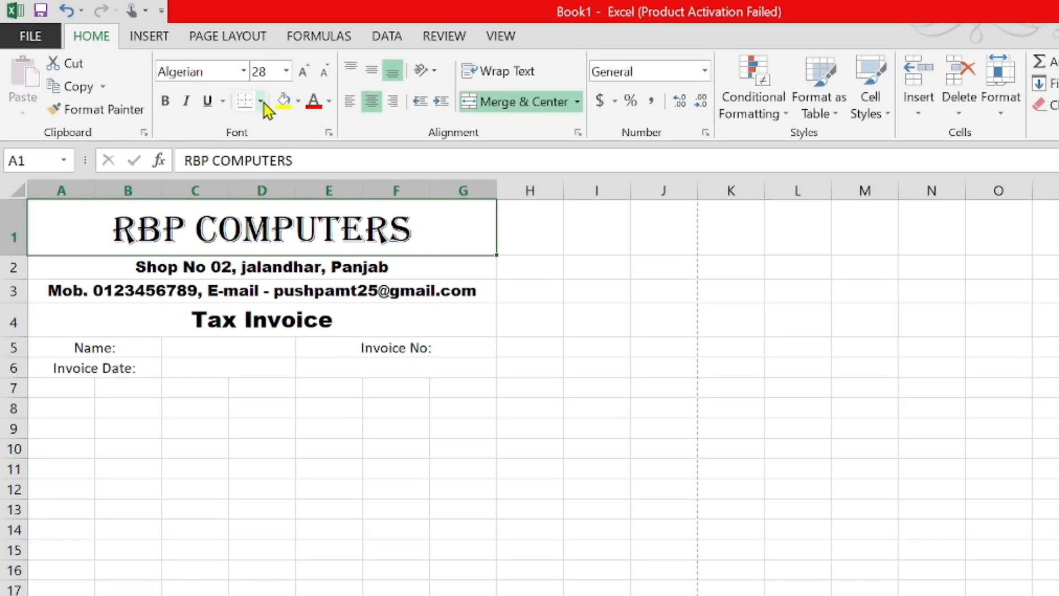
click(249, 97)
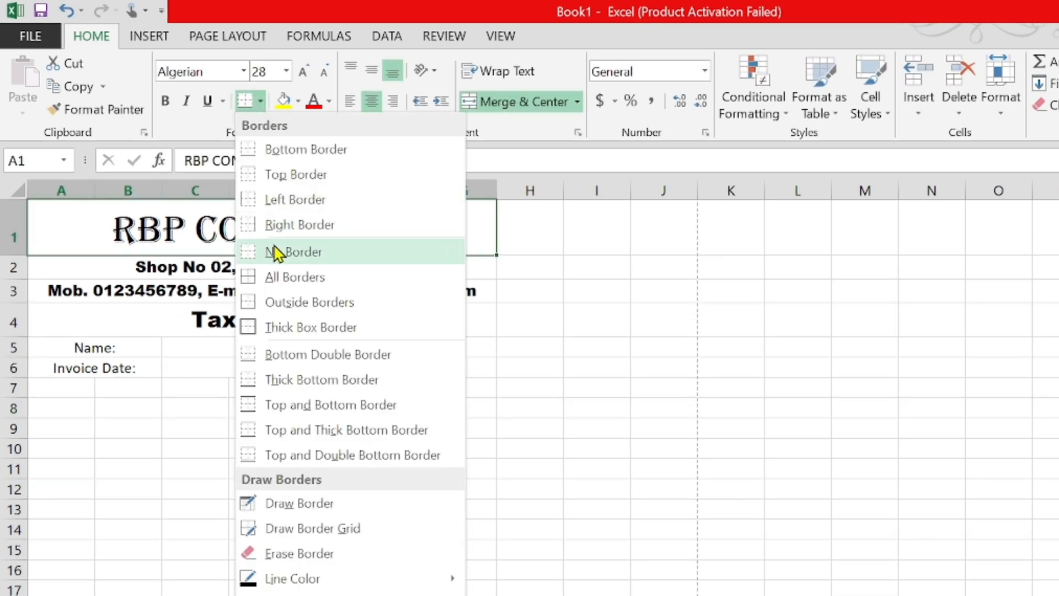
click(274, 277)
click(123, 267)
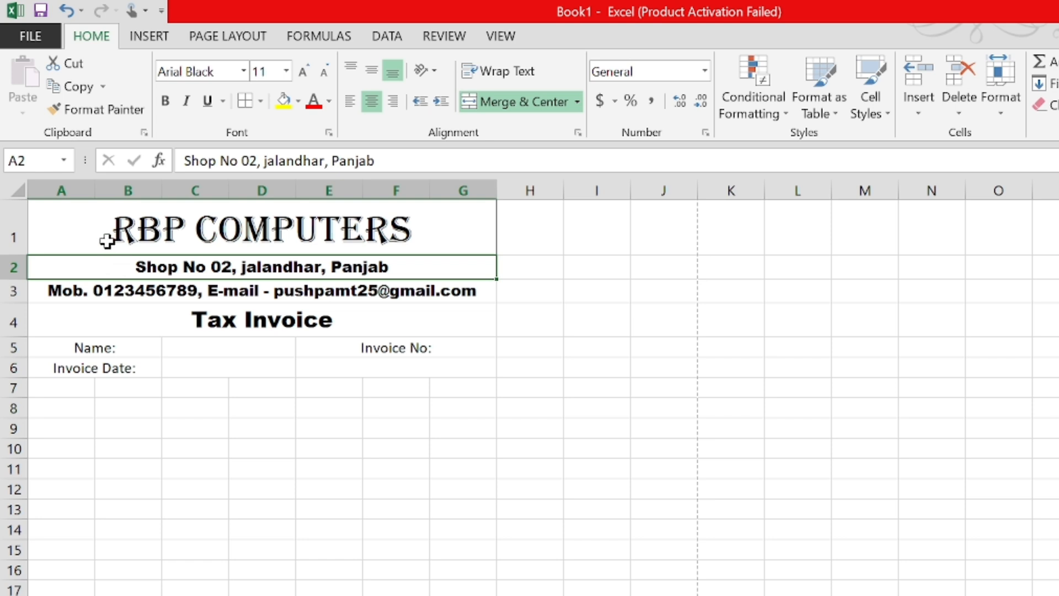
drag(104, 234, 114, 281)
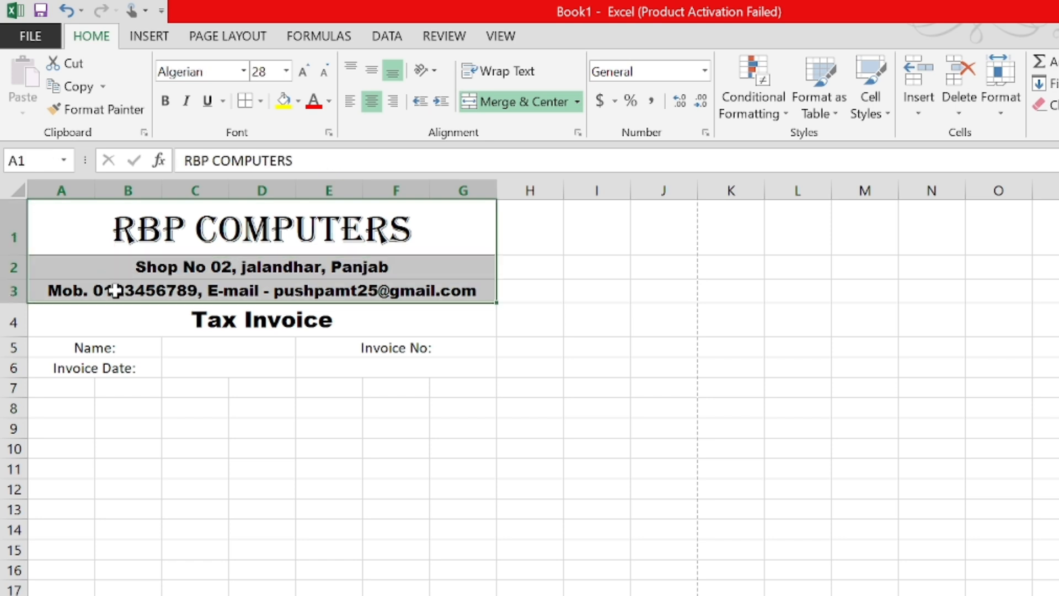
click(245, 101)
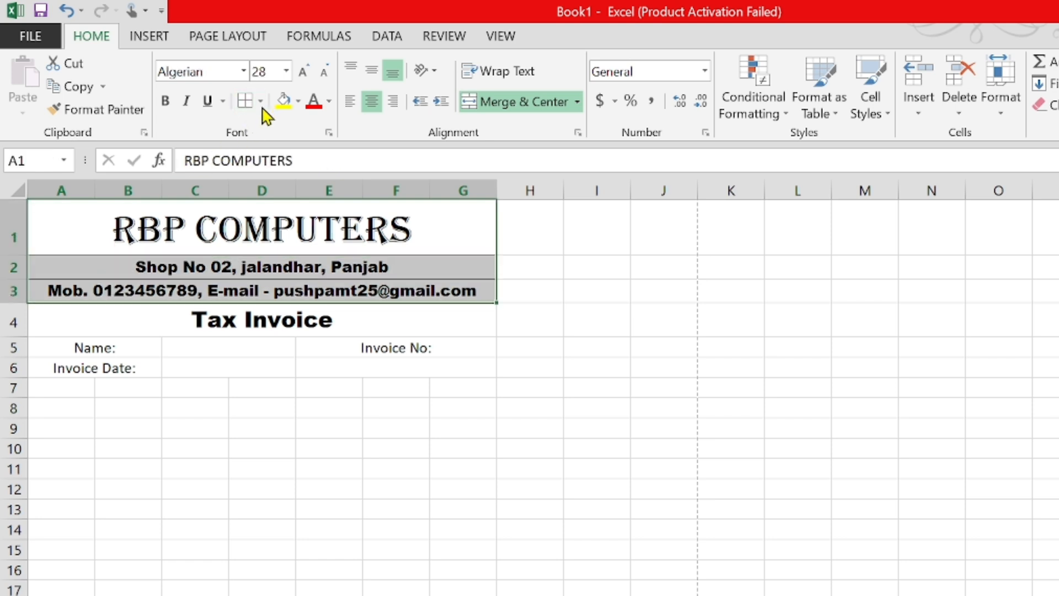
Add a Thick Box Border around the header rows A1:G3.
drag(104, 220, 116, 288)
click(261, 101)
click(271, 326)
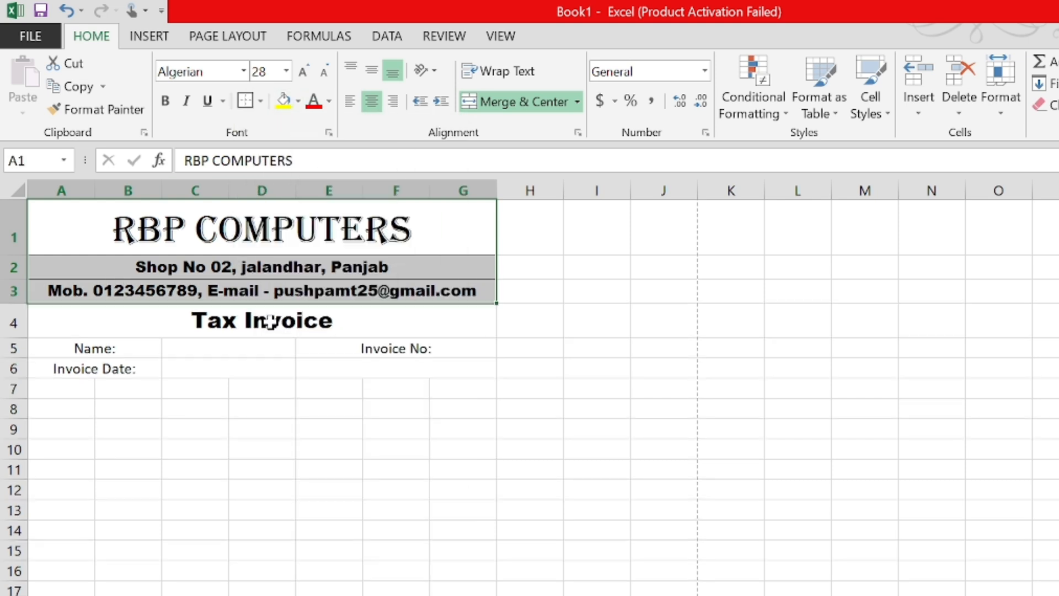
click(523, 369)
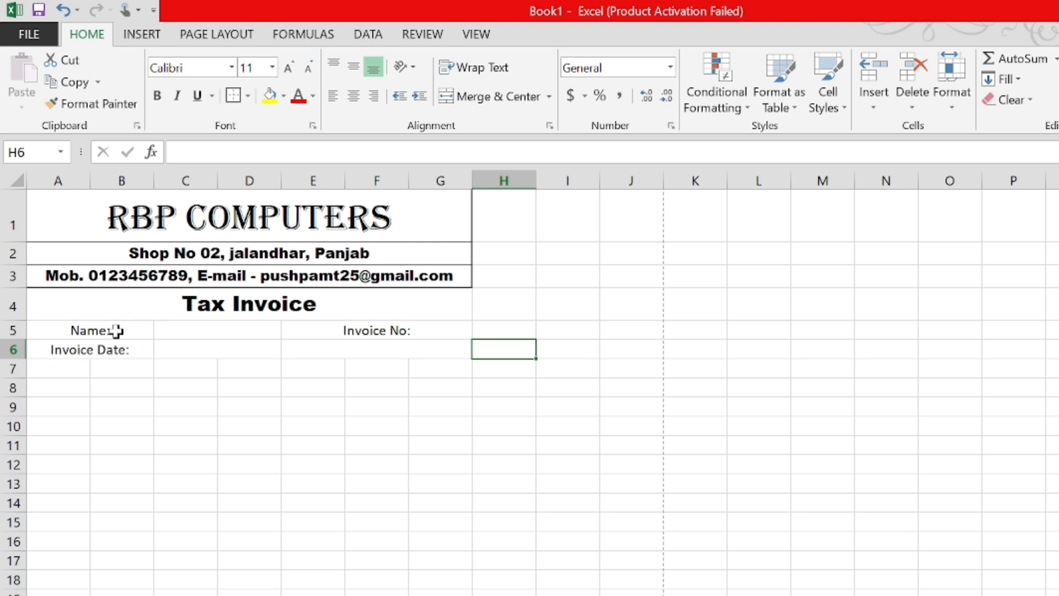
Make the "Name:" and "Invoice Date:" labels in A5:B6 bold with font size 12.
drag(116, 331, 112, 350)
click(157, 96)
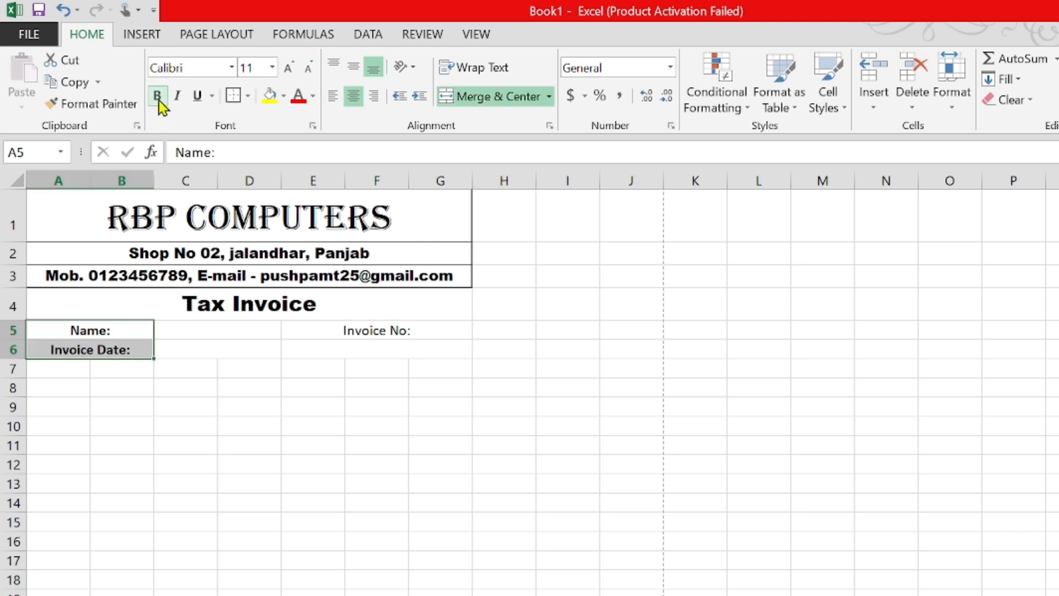
click(287, 69)
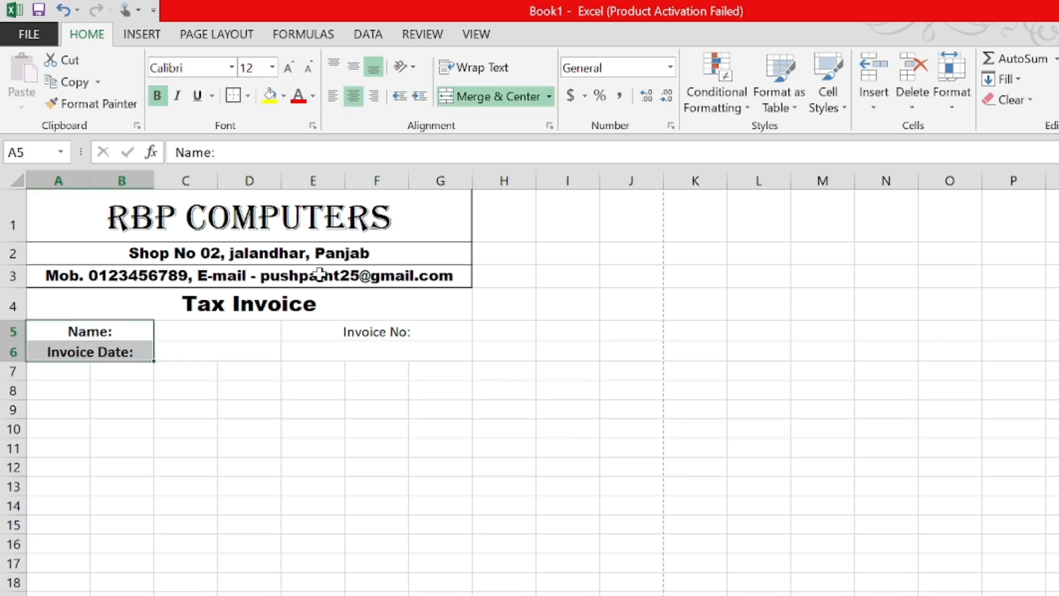
Apply All Borders to the label cells A5:B6 and the blank entry cells C5:D6.
click(248, 96)
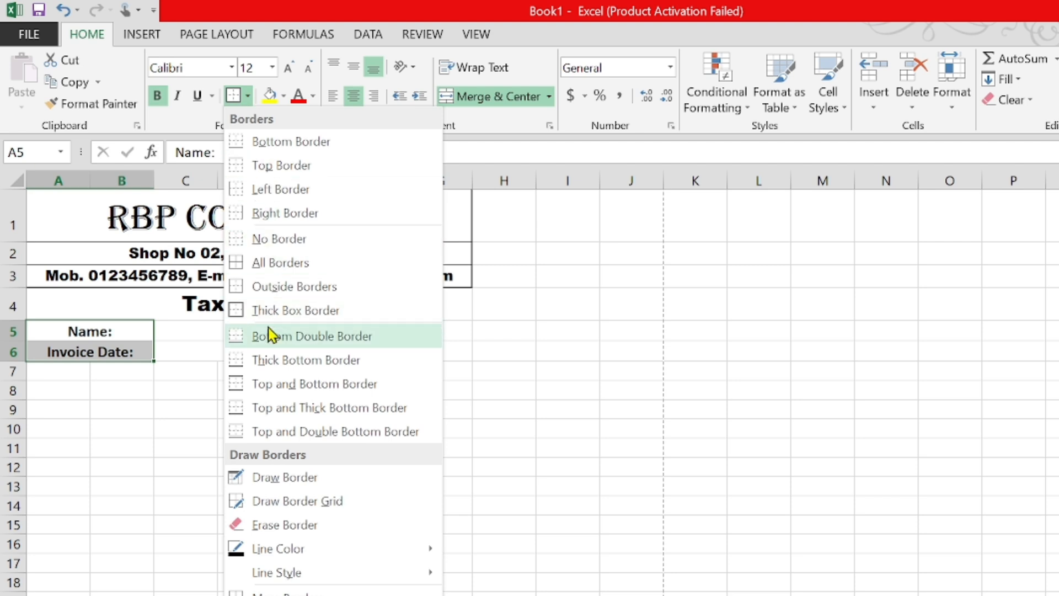
click(265, 335)
click(248, 96)
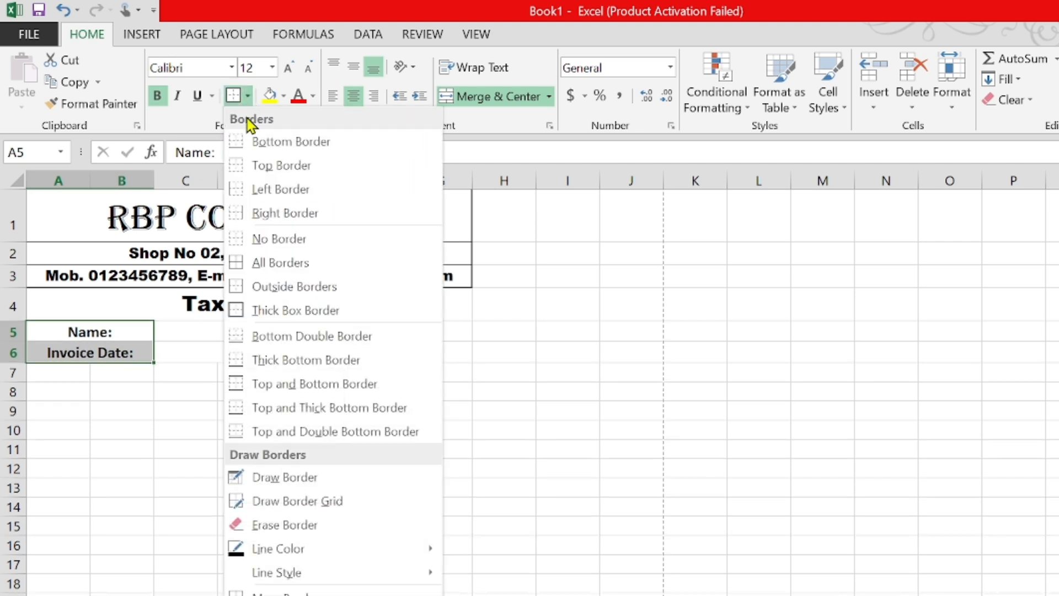
click(271, 261)
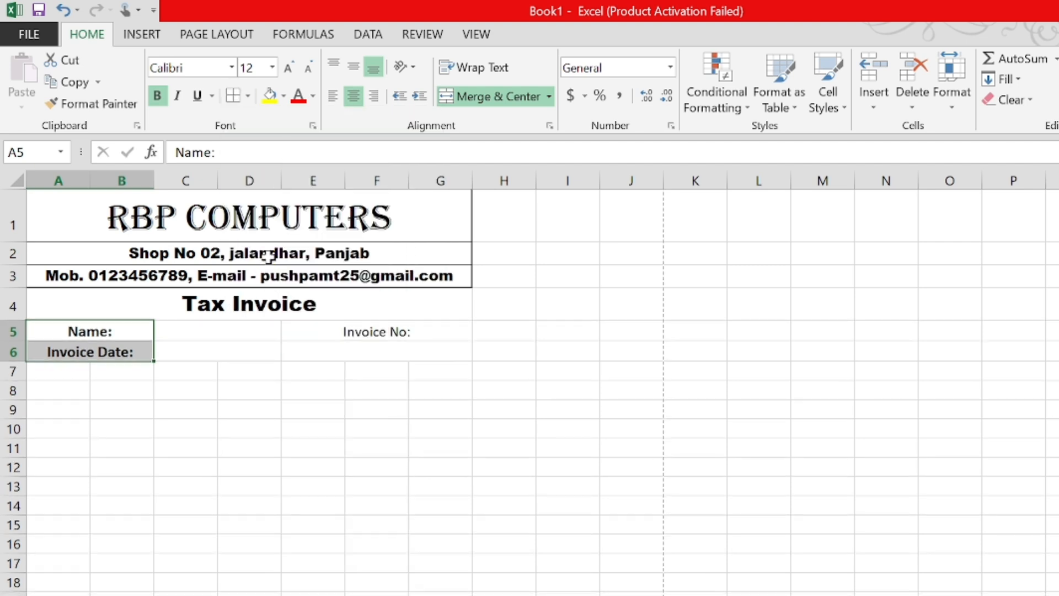
drag(192, 333, 213, 362)
click(249, 95)
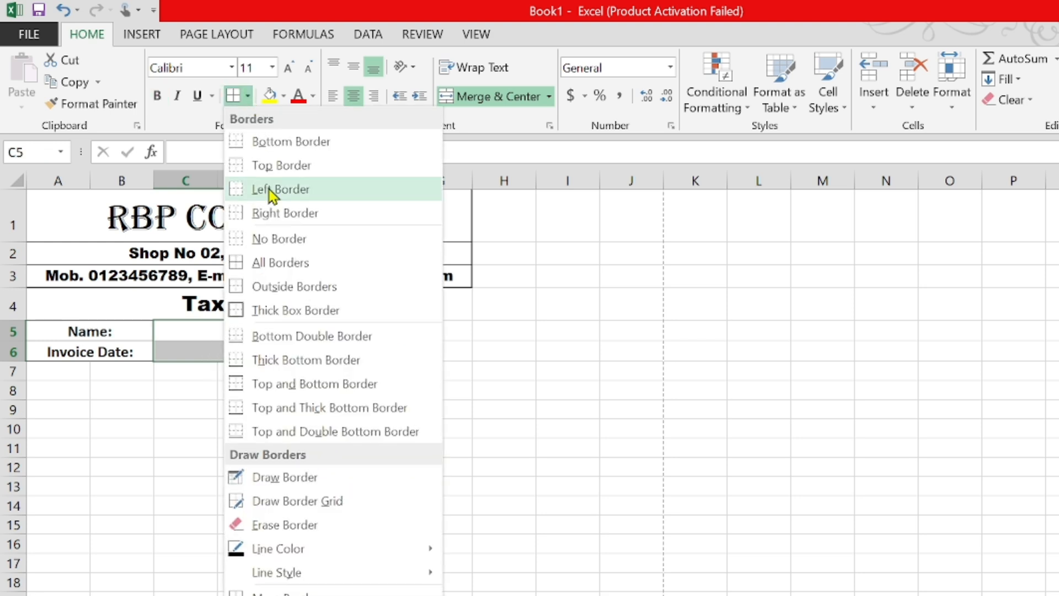
click(274, 265)
Add a Thick Box Border around the name and invoice date block A5:D6.
drag(89, 336, 182, 354)
click(248, 95)
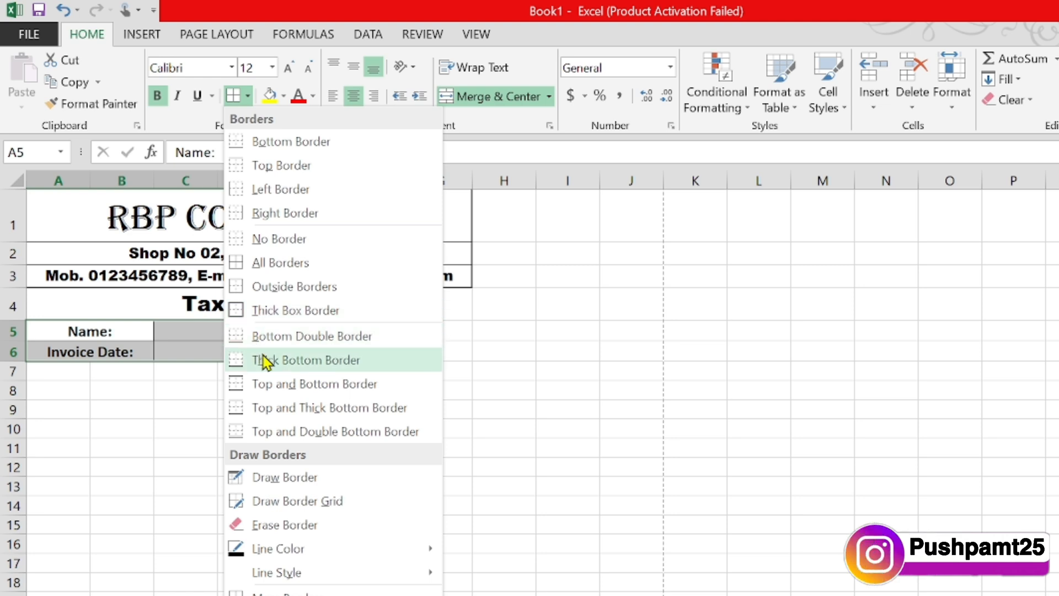
click(295, 309)
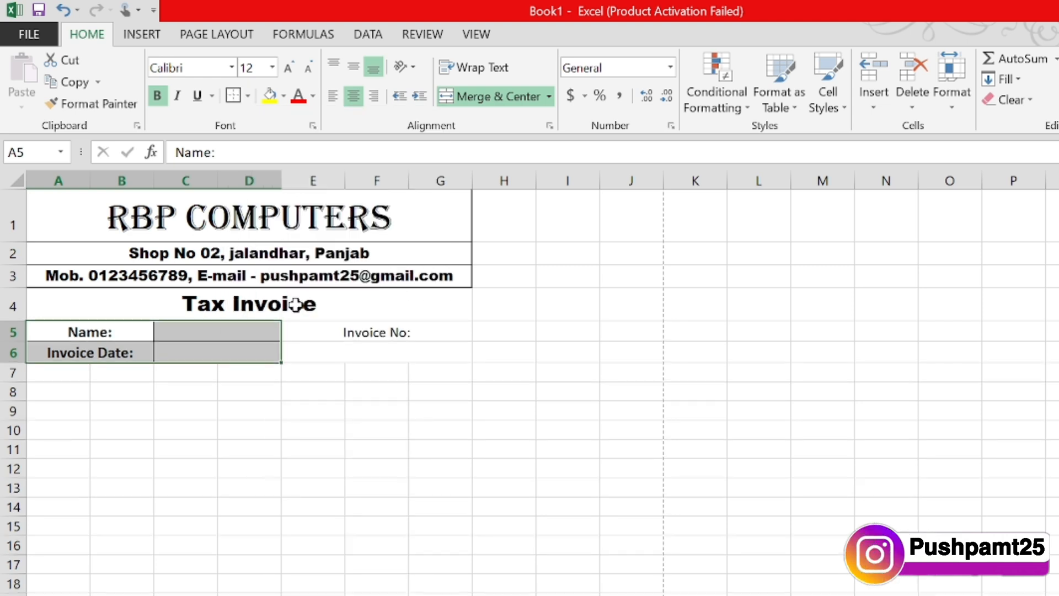
Reapply the Thick Box Border around the shop header rows A1:G3.
drag(116, 234, 135, 274)
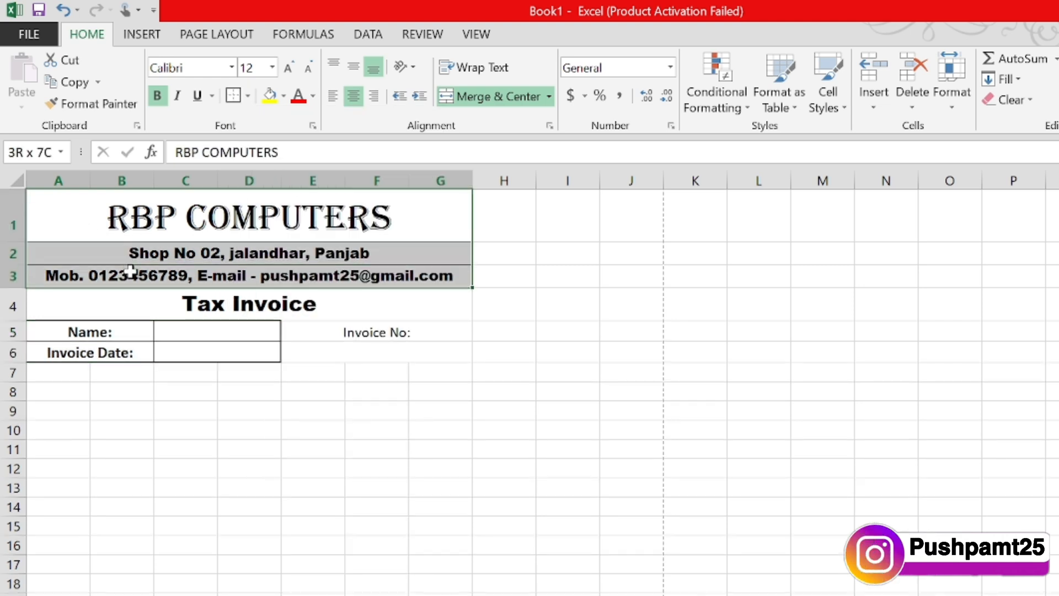
click(247, 96)
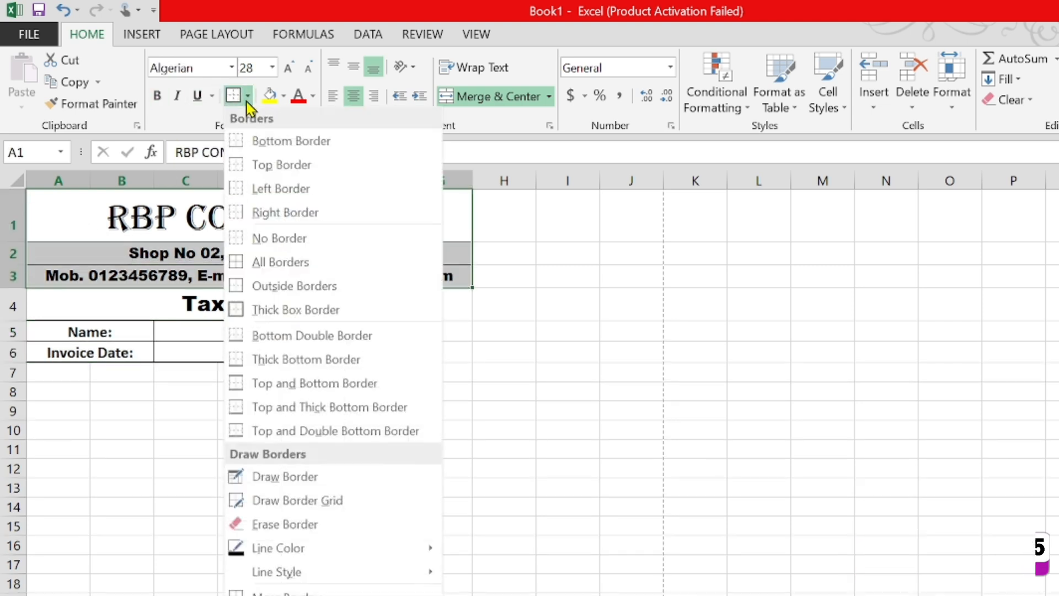
click(260, 308)
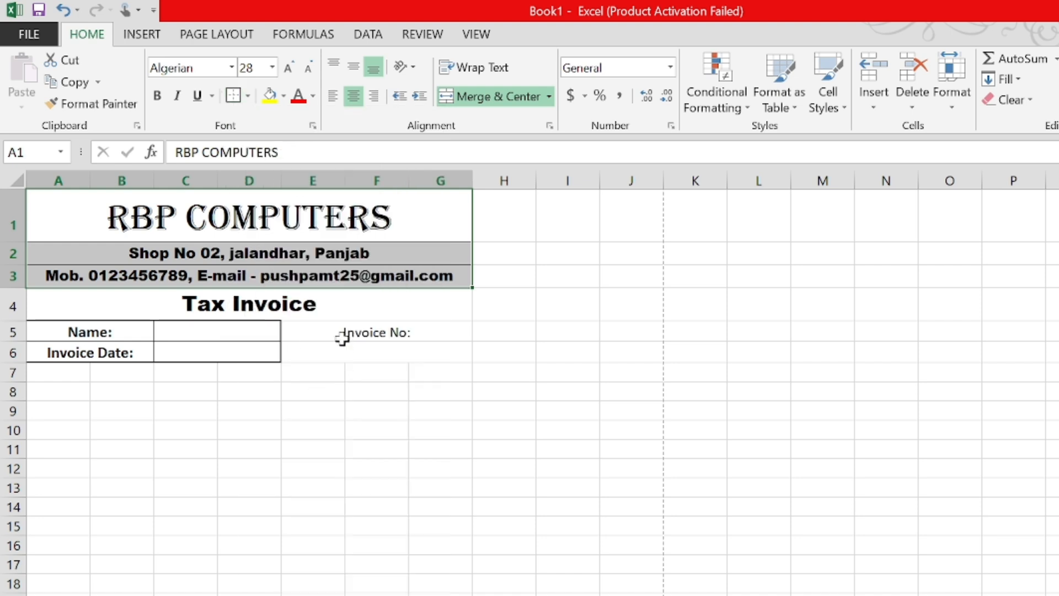
Apply All Borders and a Thick Box Border to the invoice number block E5:G6.
drag(342, 337, 348, 352)
click(247, 96)
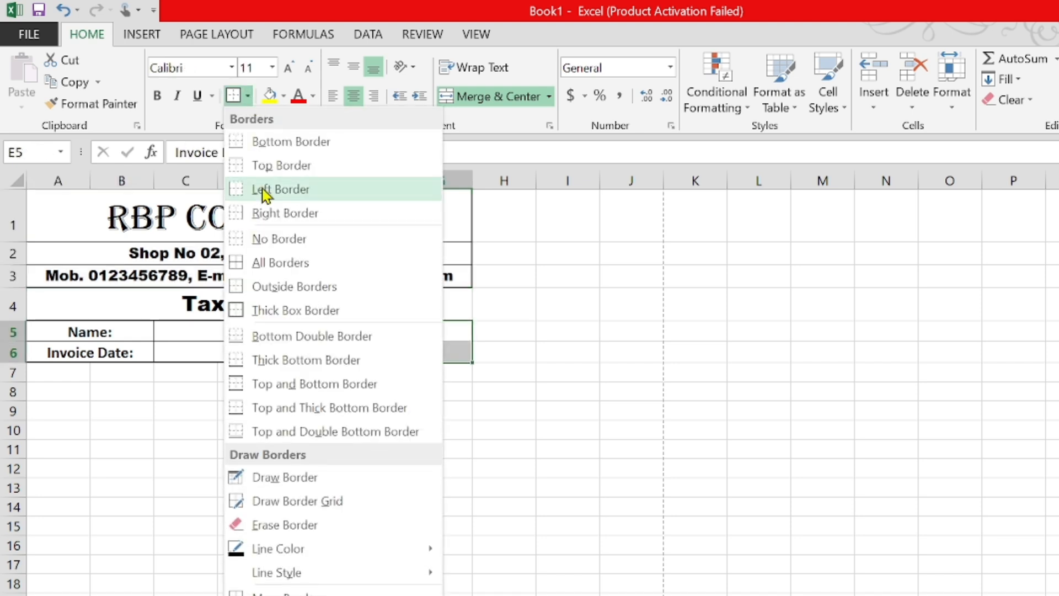
click(273, 262)
click(247, 96)
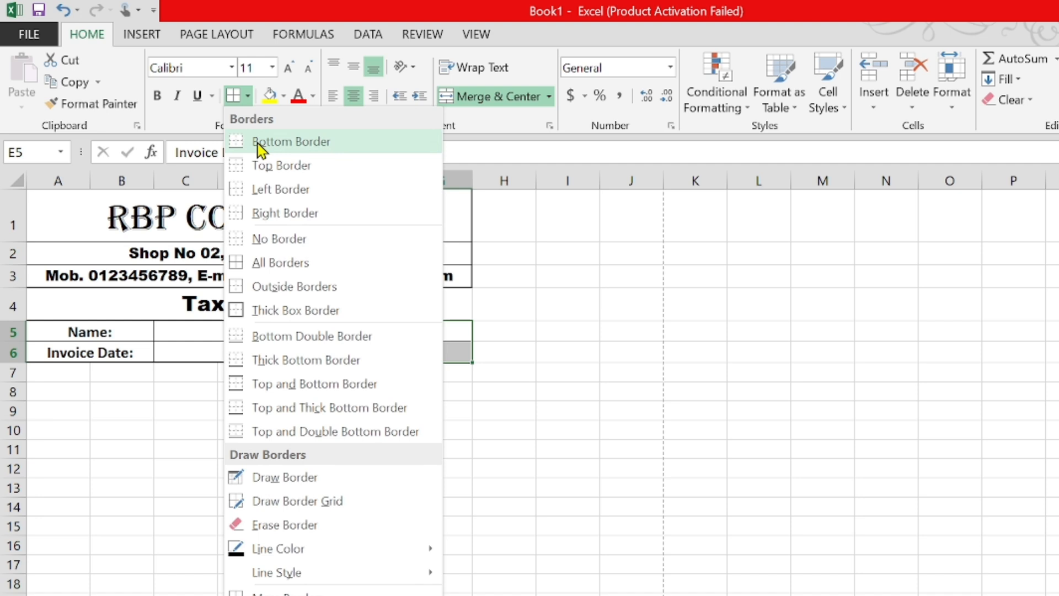
click(274, 310)
Enter the column heading "Sr No." in cell A7.
click(72, 374)
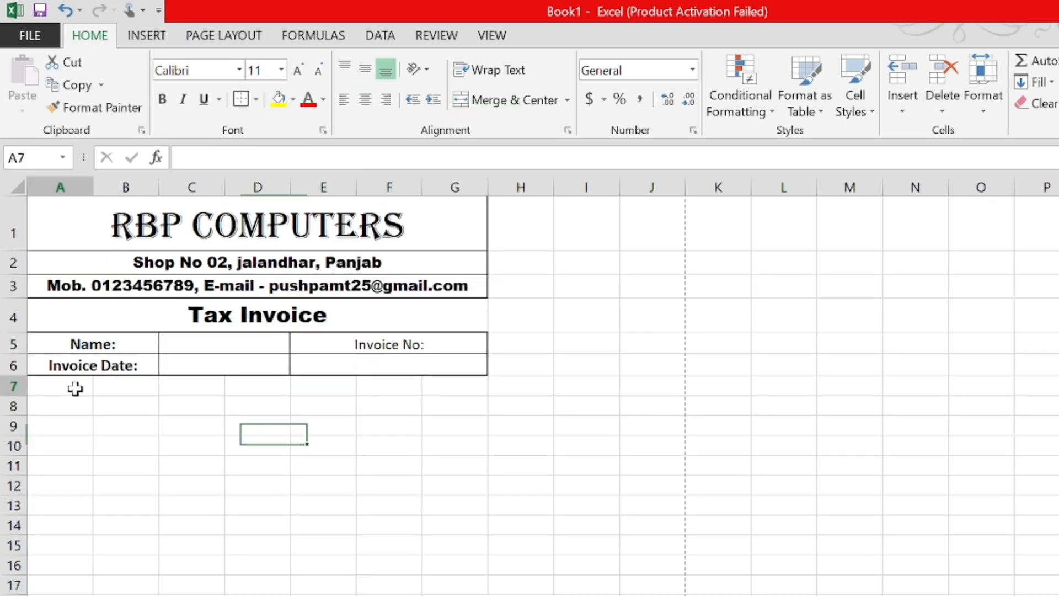
text(Sr No.)
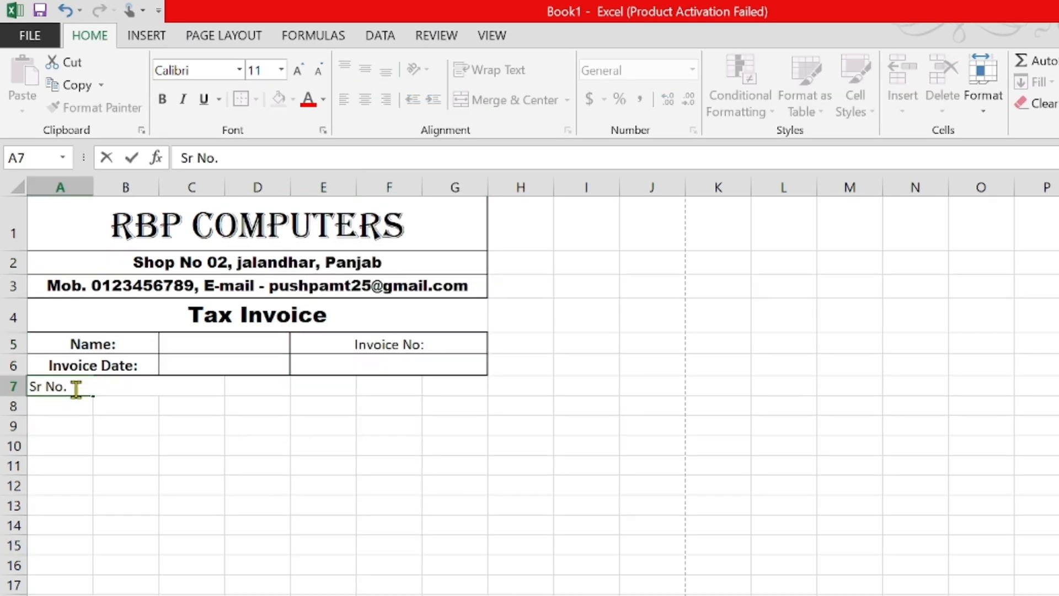
key(Tab)
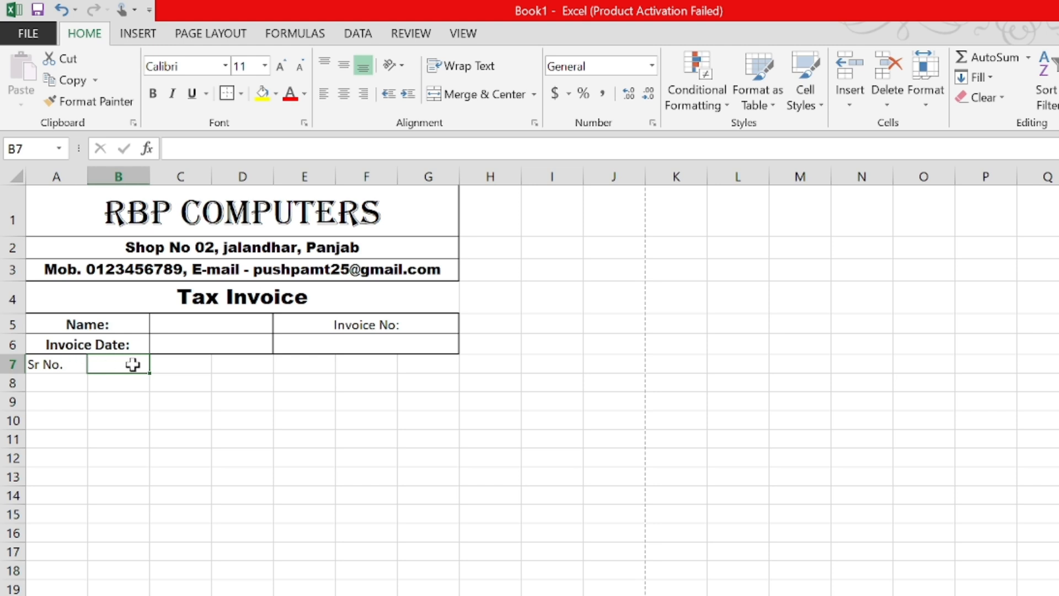
Merge and center cells B7:D7 and enter the heading "Discription Of Goods".
drag(133, 364, 227, 363)
click(477, 94)
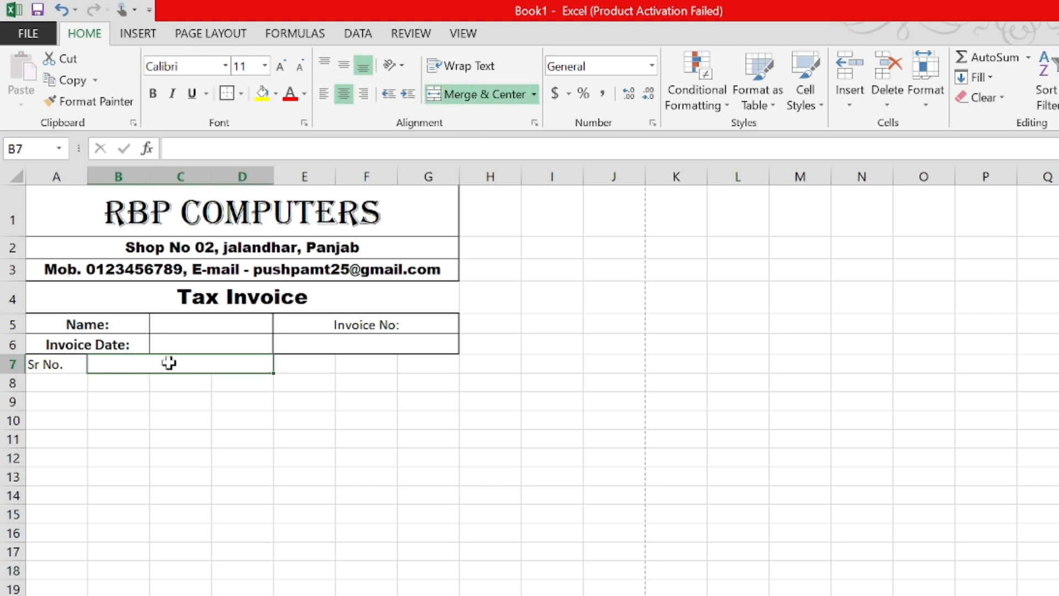
text(Dis)
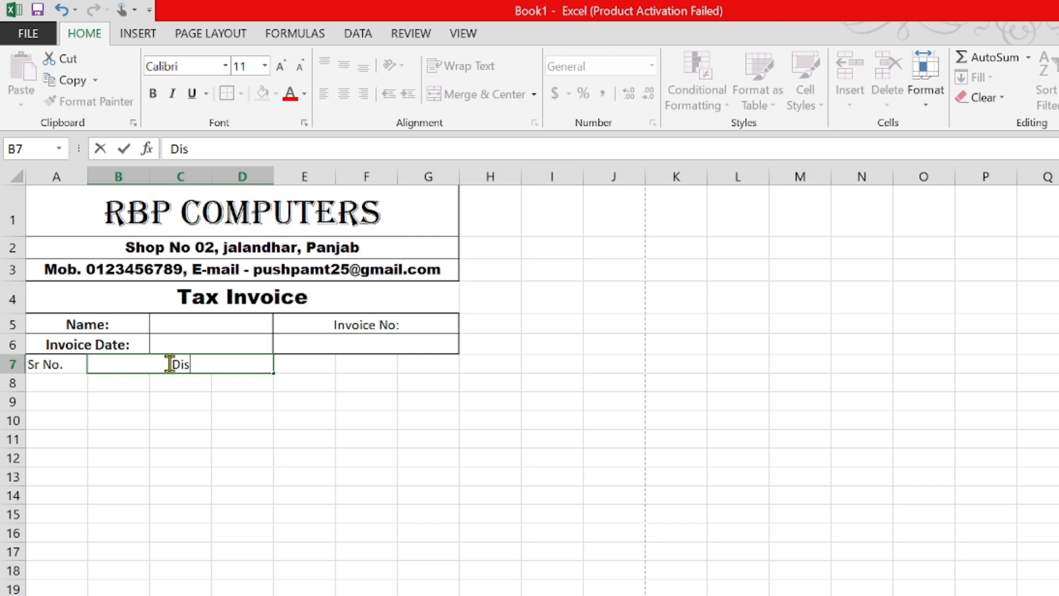
text(cription)
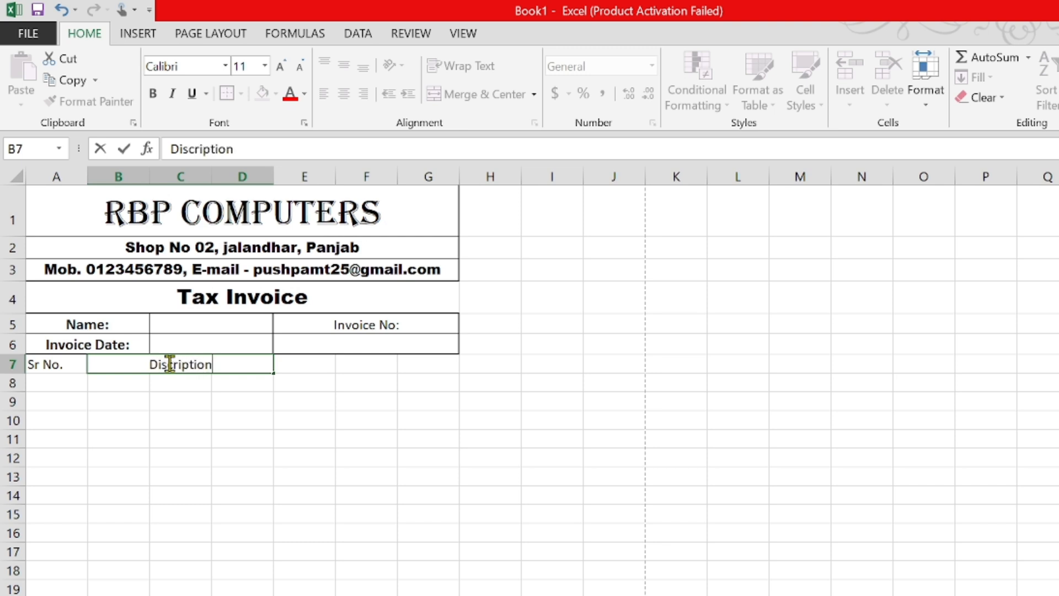
text( Of Goods)
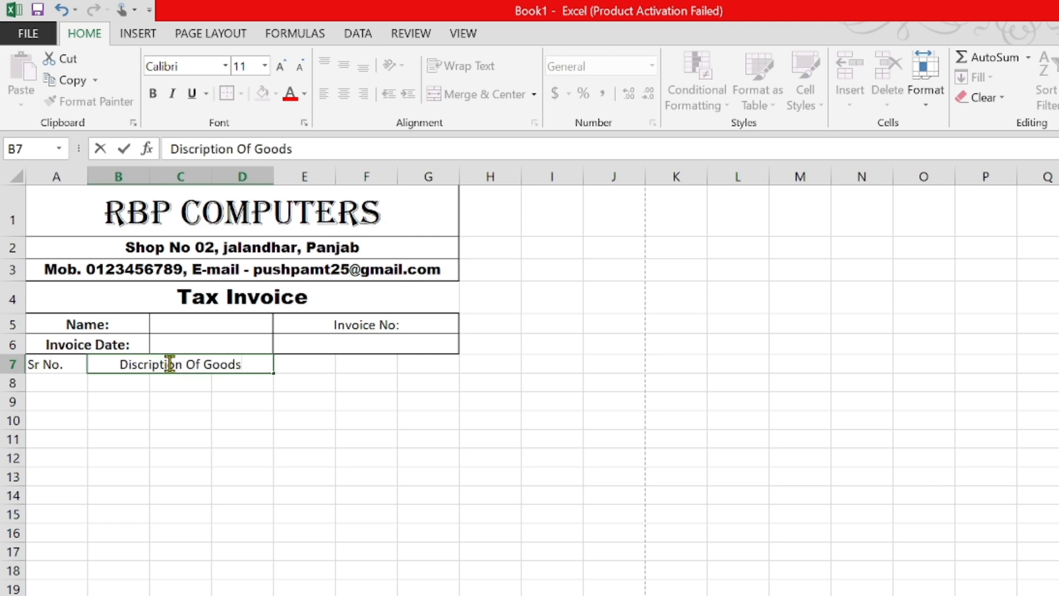
Enter the column headings "Quantity", "Rate" and "Amount" in cells E7, F7 and G7.
click(303, 363)
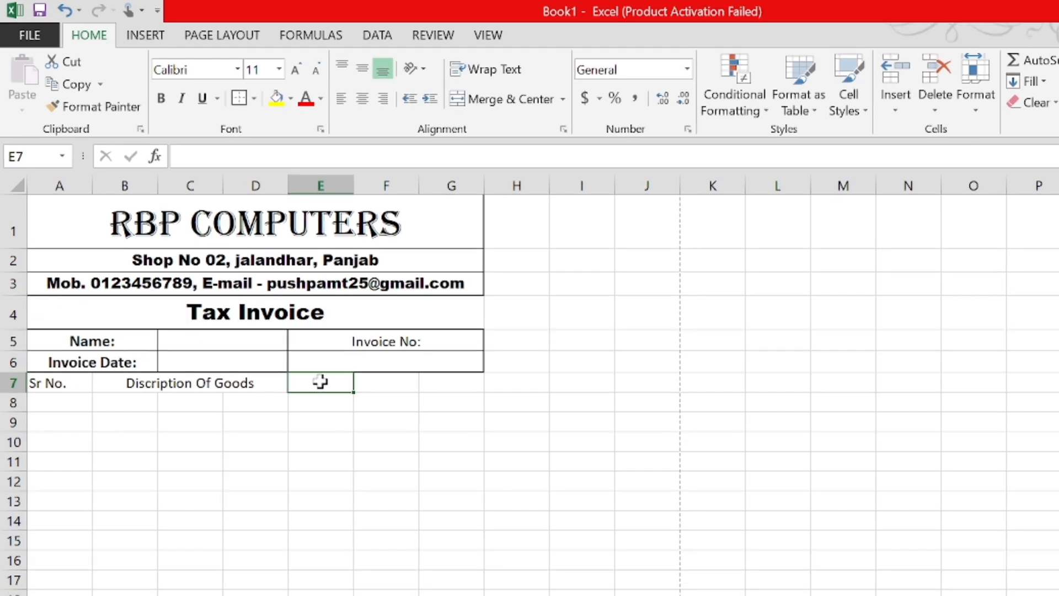
text(Quantity)
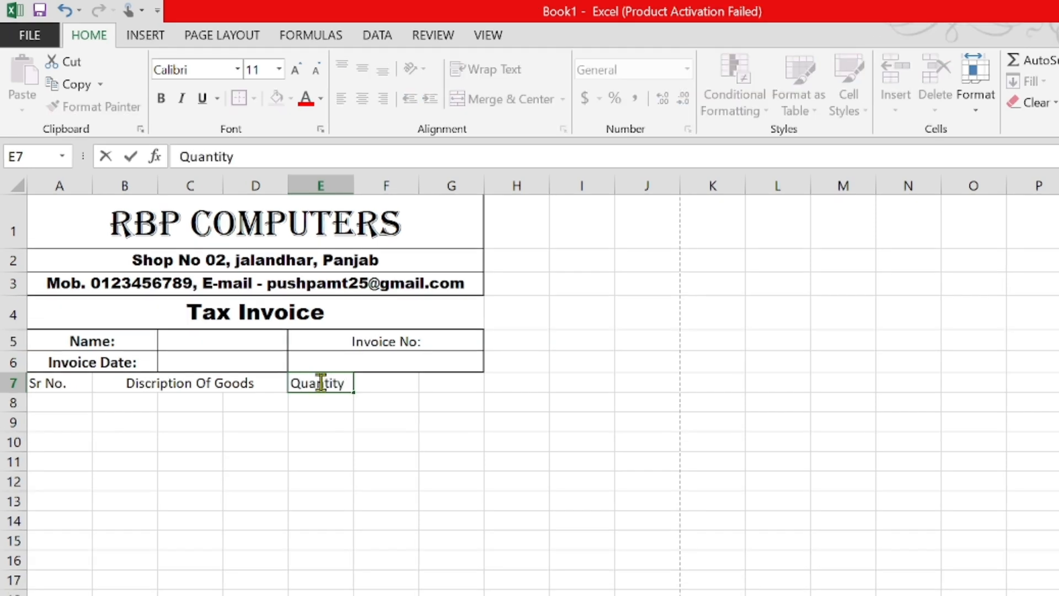
key(Tab)
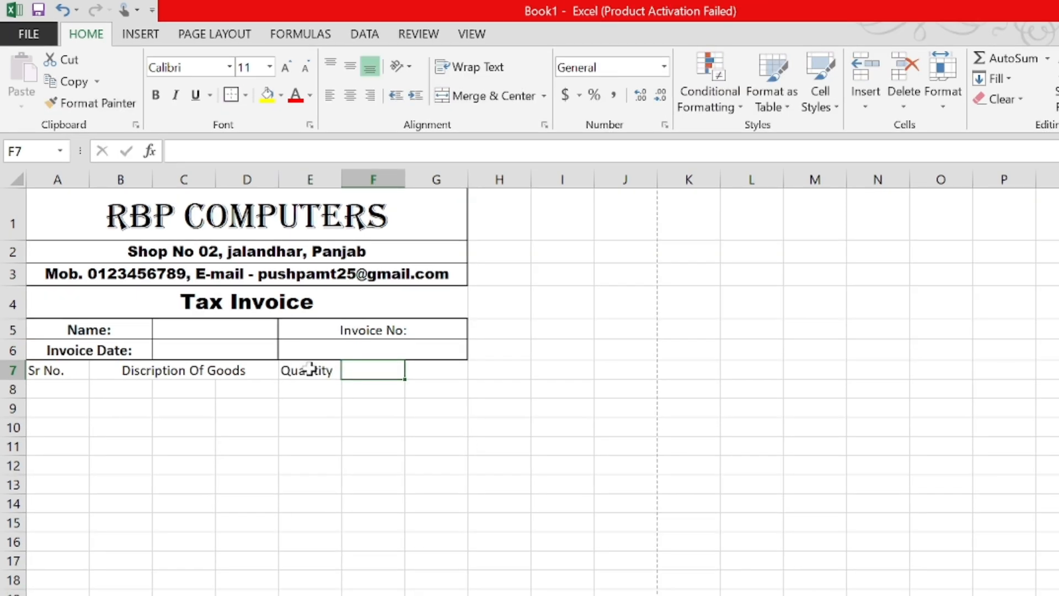
text(Rate)
key(Tab)
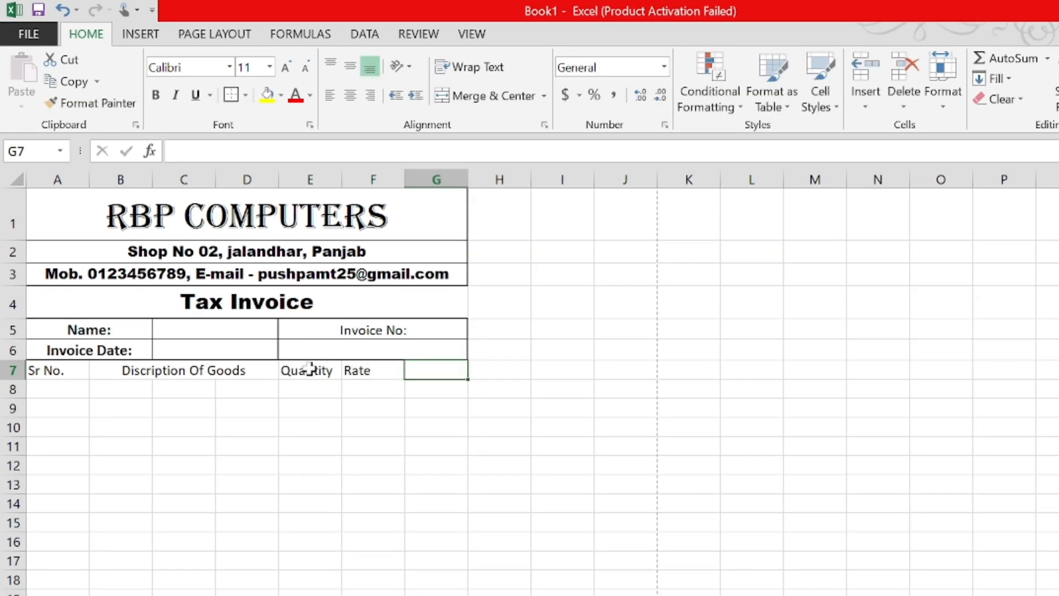
text(Amount)
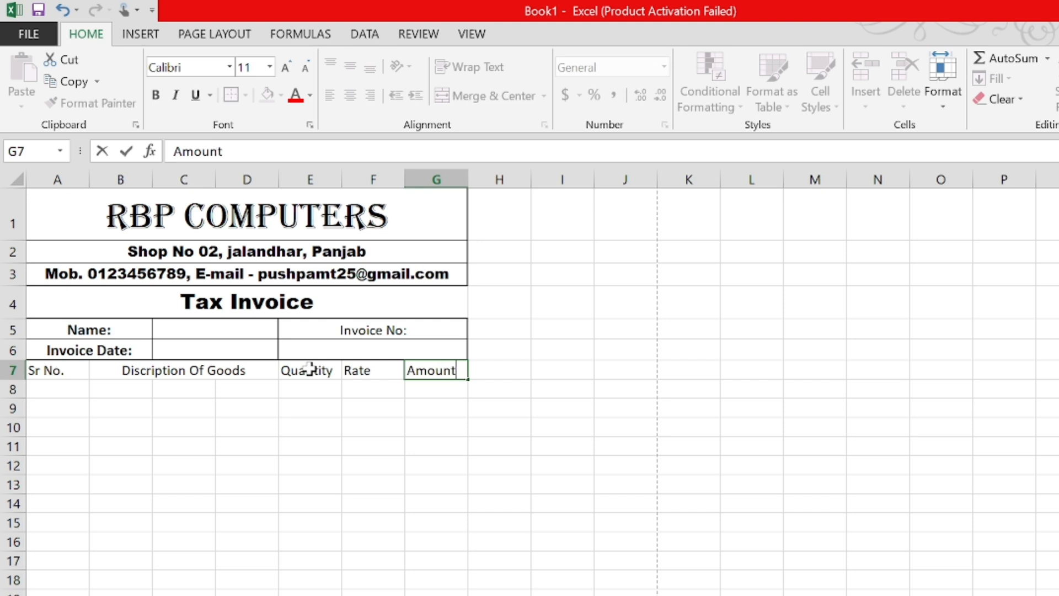
Apply All Borders and a Thick Box Border to the item table's heading row A7:G7.
drag(59, 371, 420, 370)
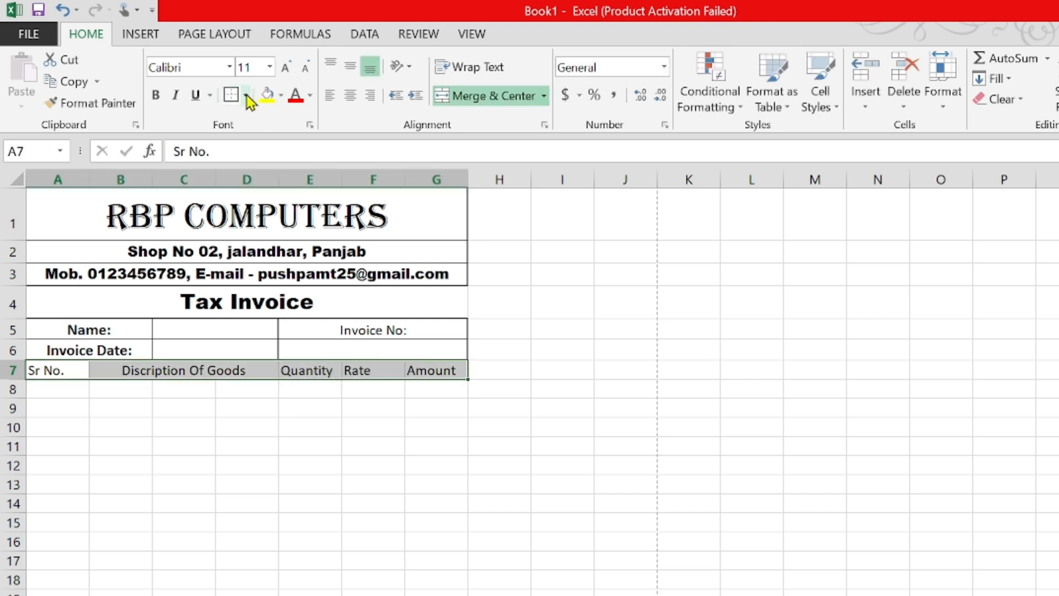
click(246, 95)
click(287, 260)
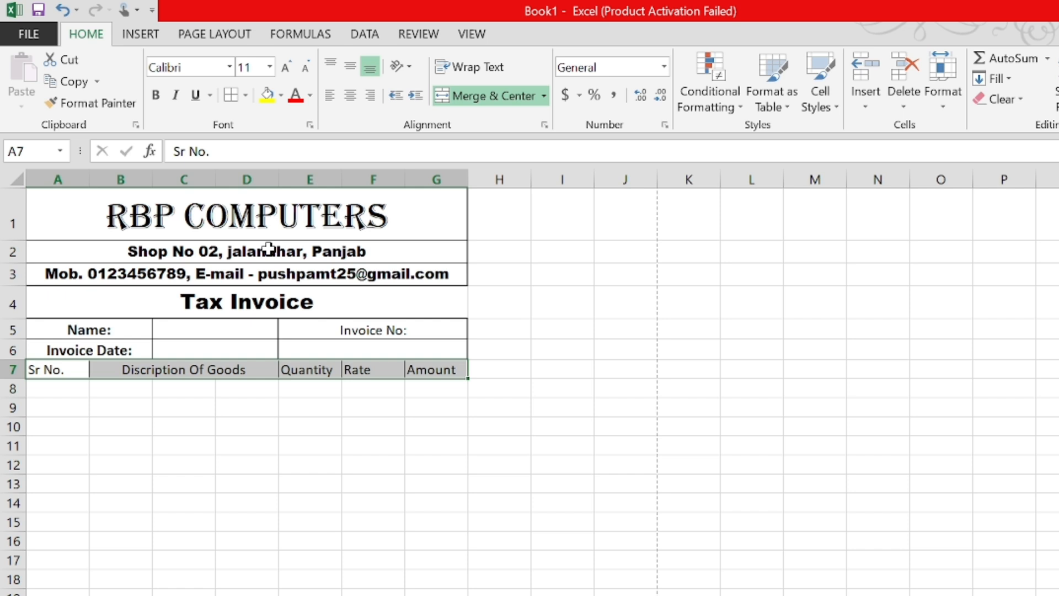
click(245, 96)
click(274, 295)
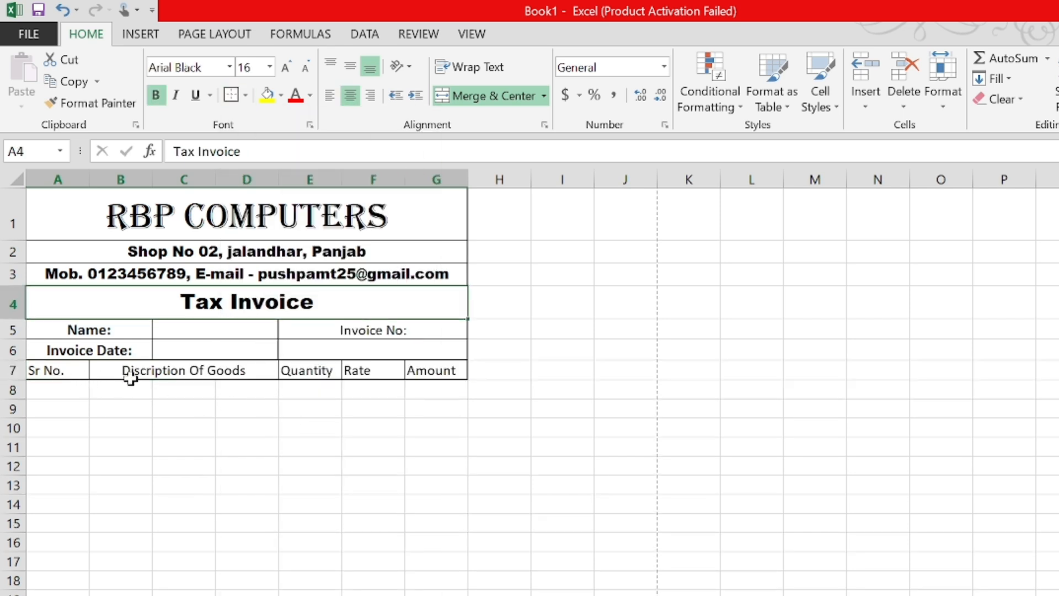
Number the item rows by entering 1 and 2 in A8:A9 and filling the series down to 20 in A27.
click(70, 386)
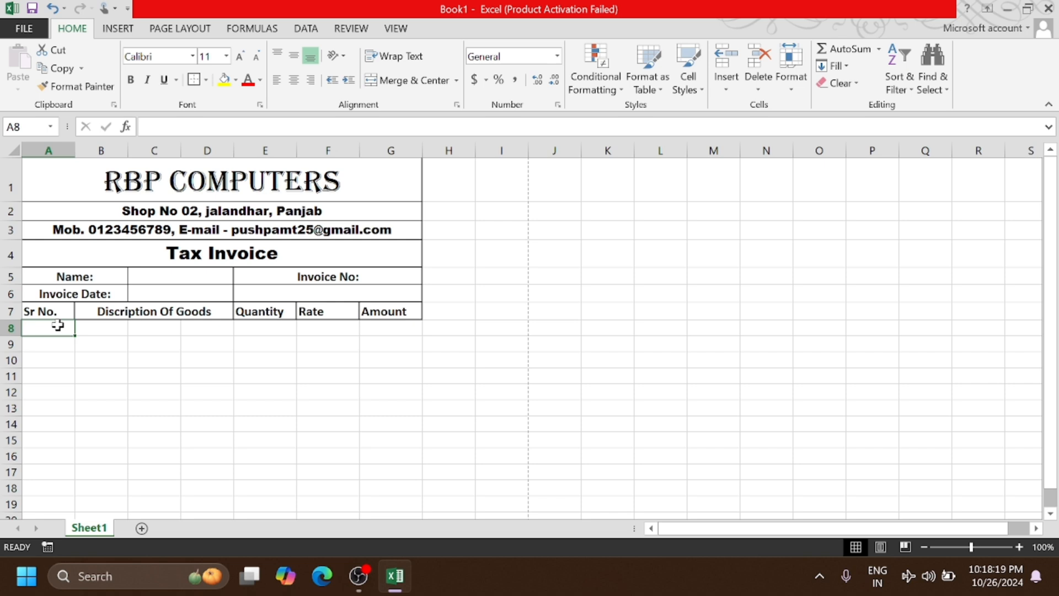
text(1)
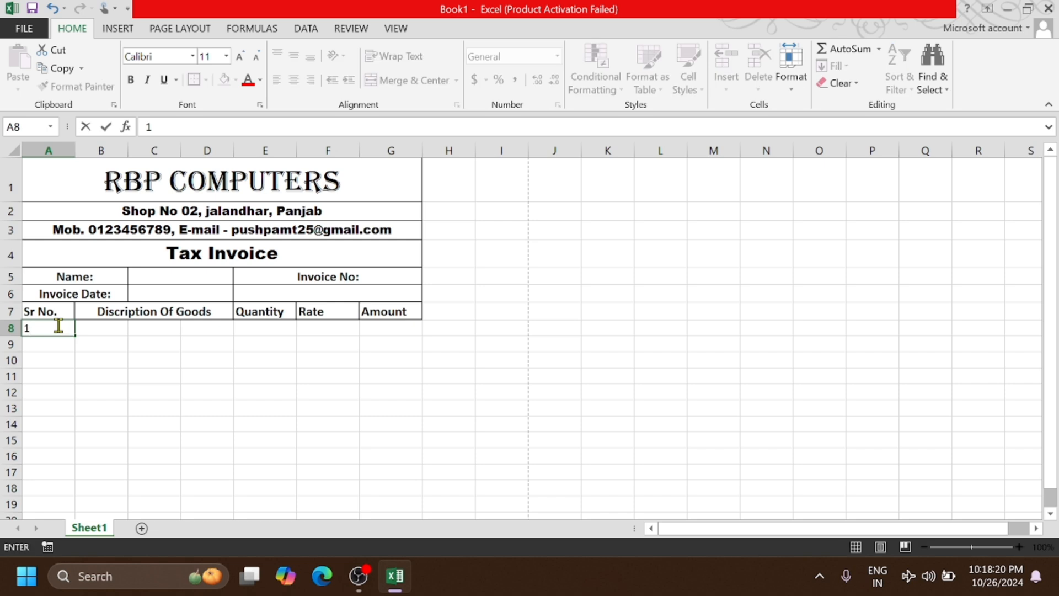
key(Return)
text(2)
key(Return)
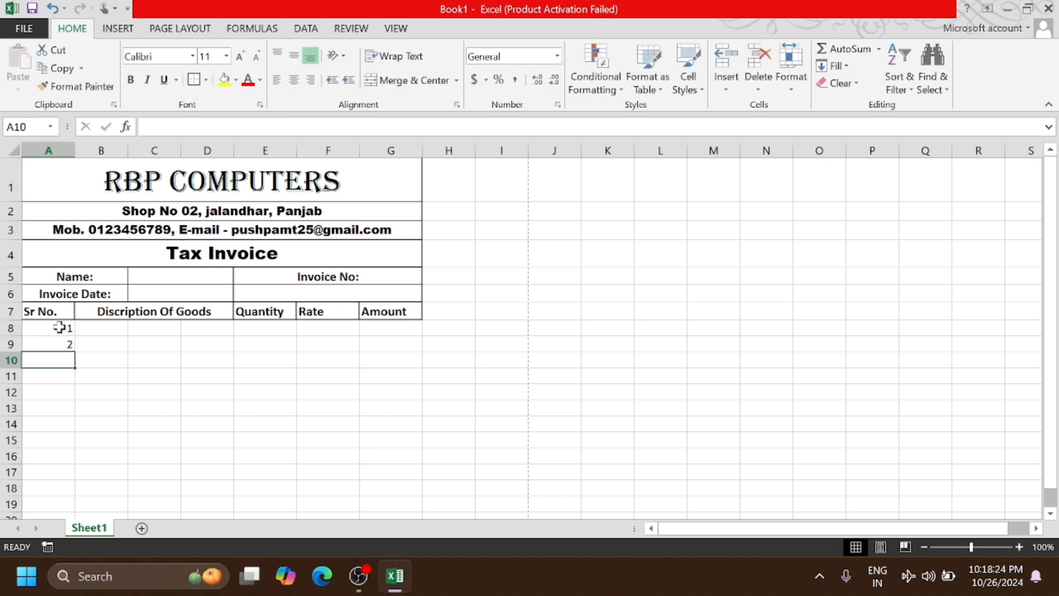
drag(60, 328, 65, 489)
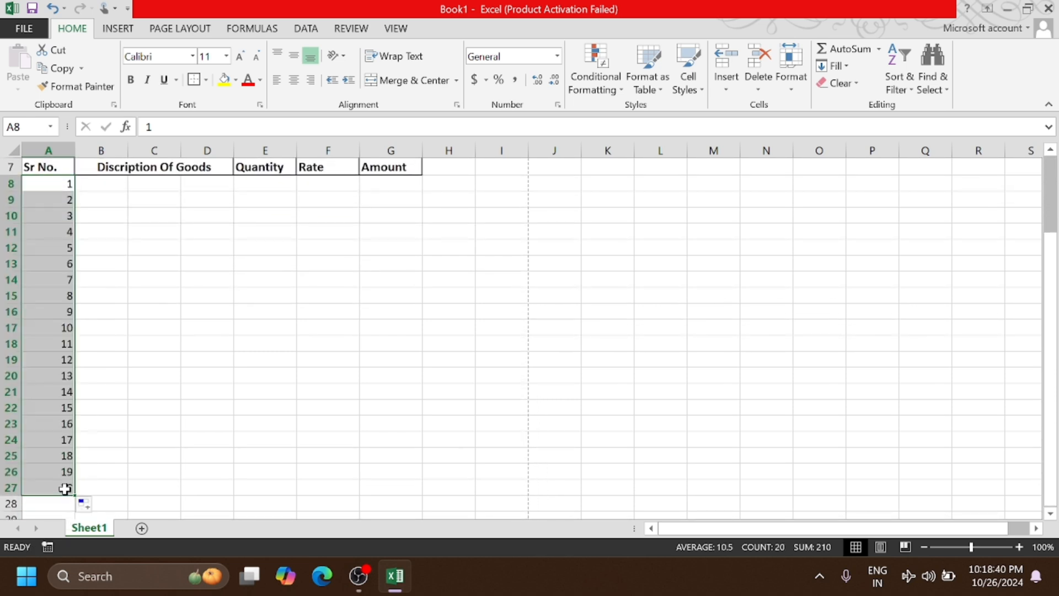
Make the serial numbers in A8:A27 bold and add a Thick Box Border around them.
click(131, 80)
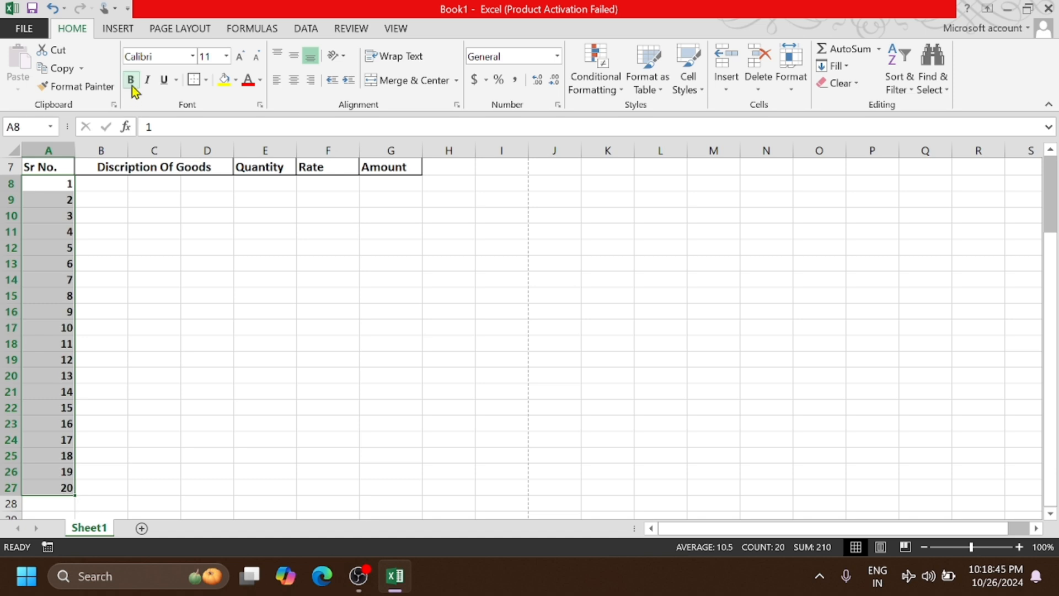
click(206, 80)
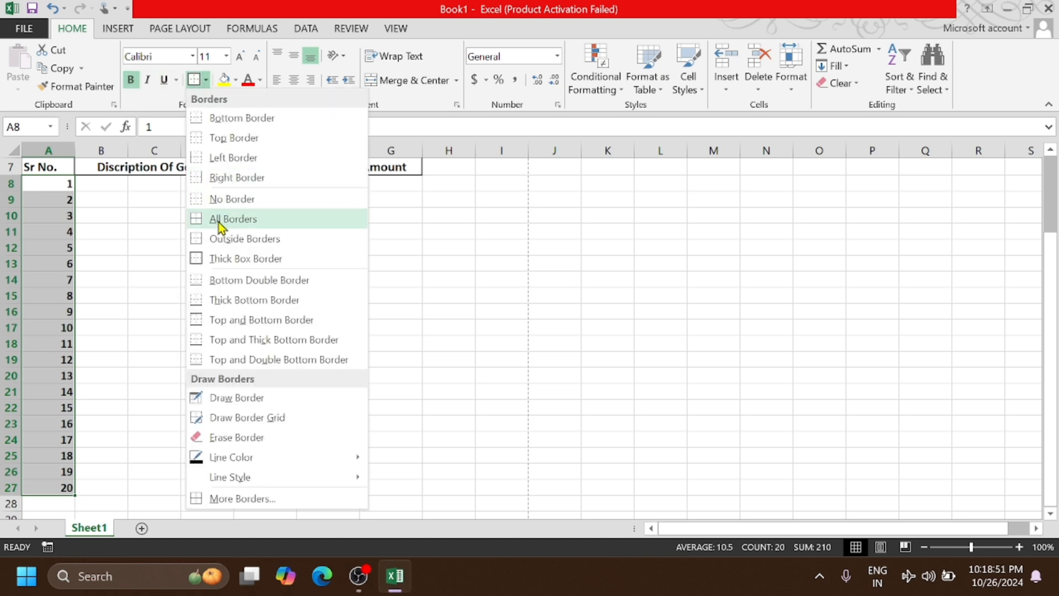
click(221, 257)
Merge and center B8:D8 and B9:D9 in the first two item rows under the description heading.
drag(108, 181, 208, 189)
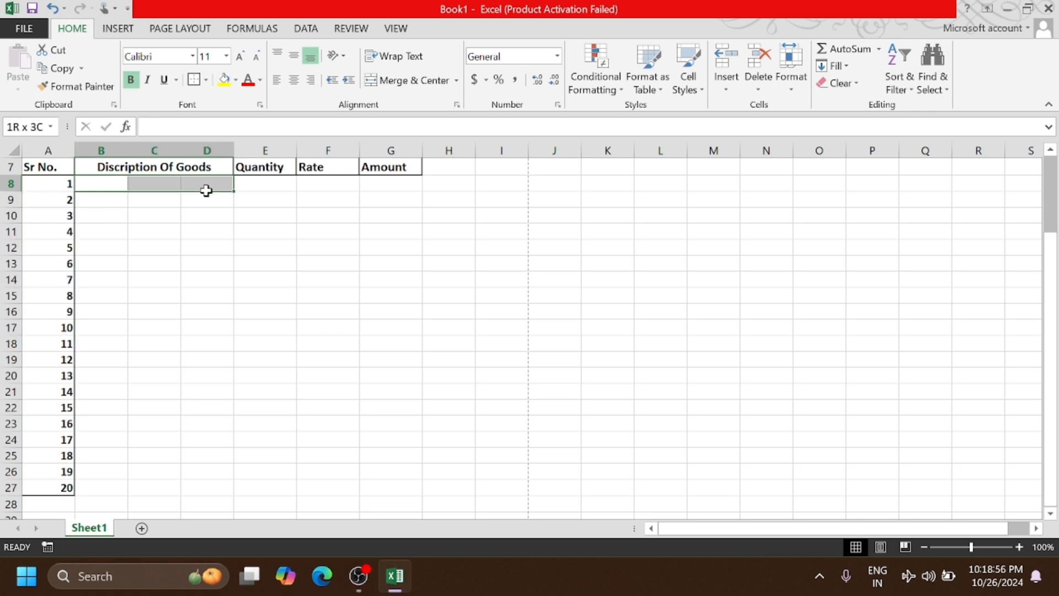
click(381, 81)
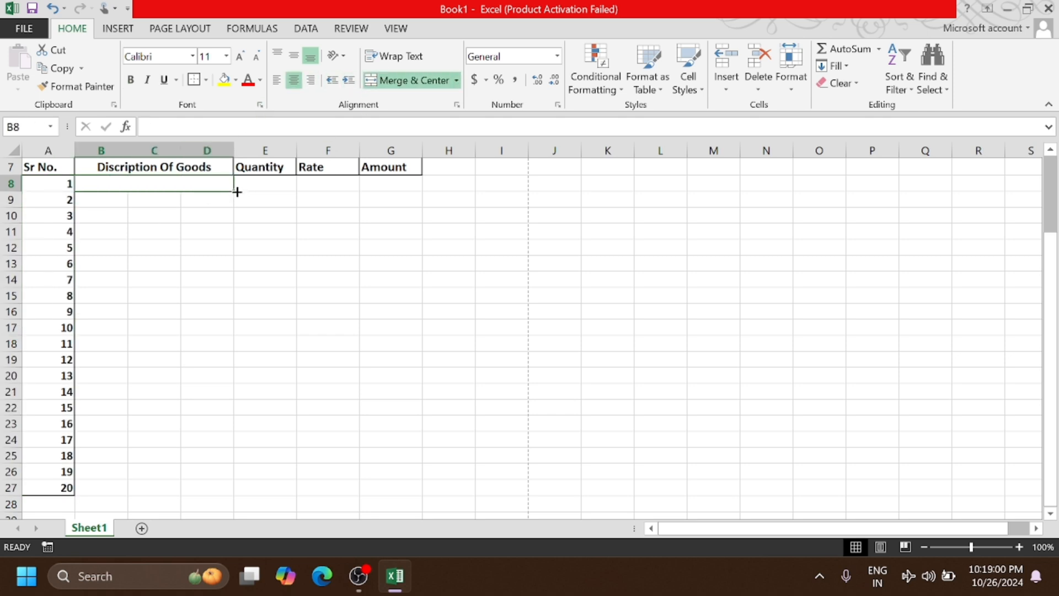
scroll(237, 191, up, 2)
drag(111, 345, 208, 344)
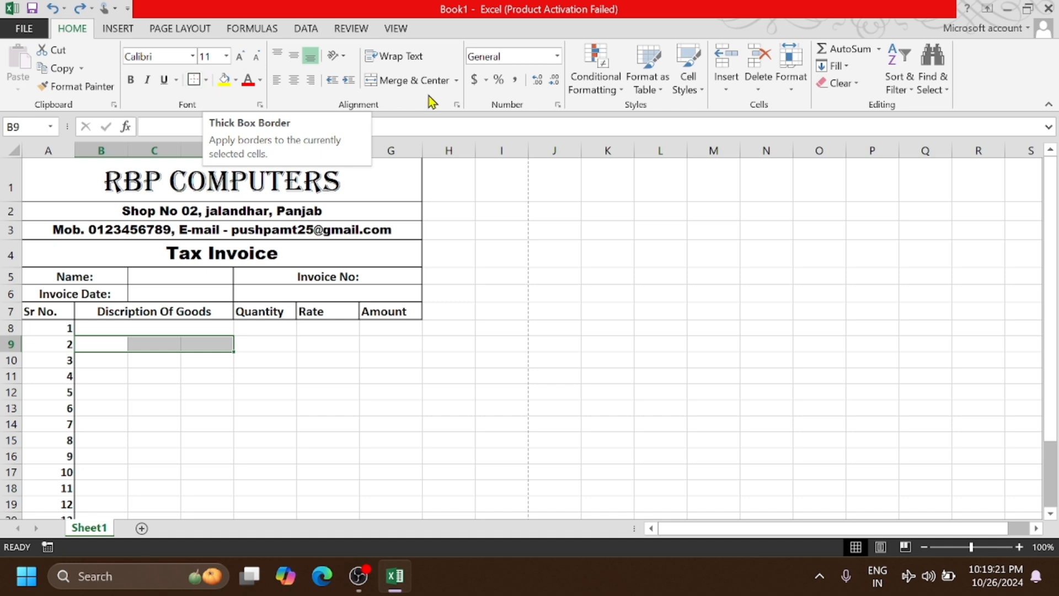
click(409, 81)
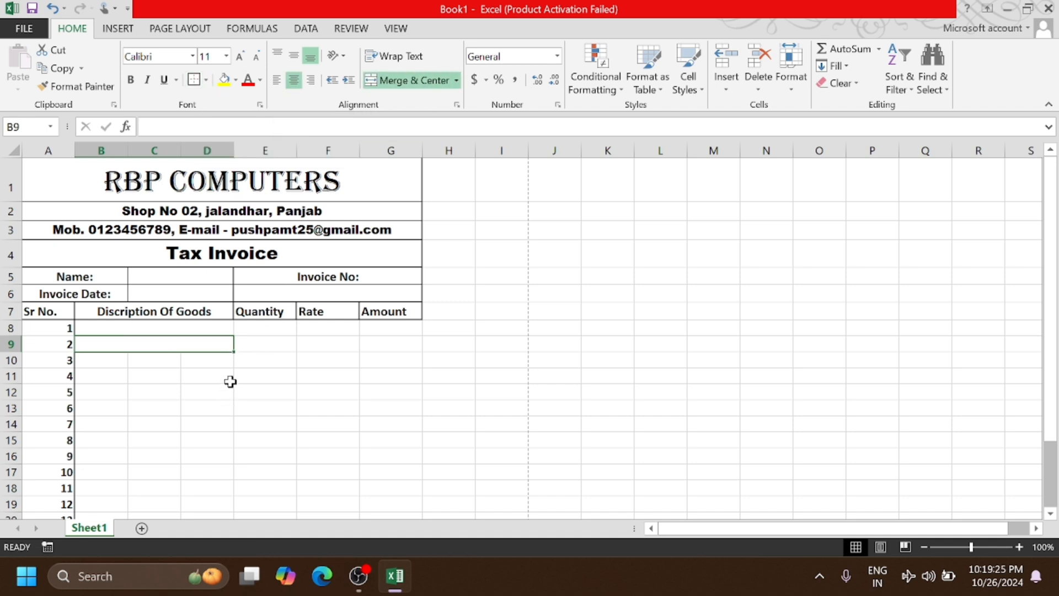
Fill the merged B9:D9 cell format down to row 27.
drag(233, 353, 234, 531)
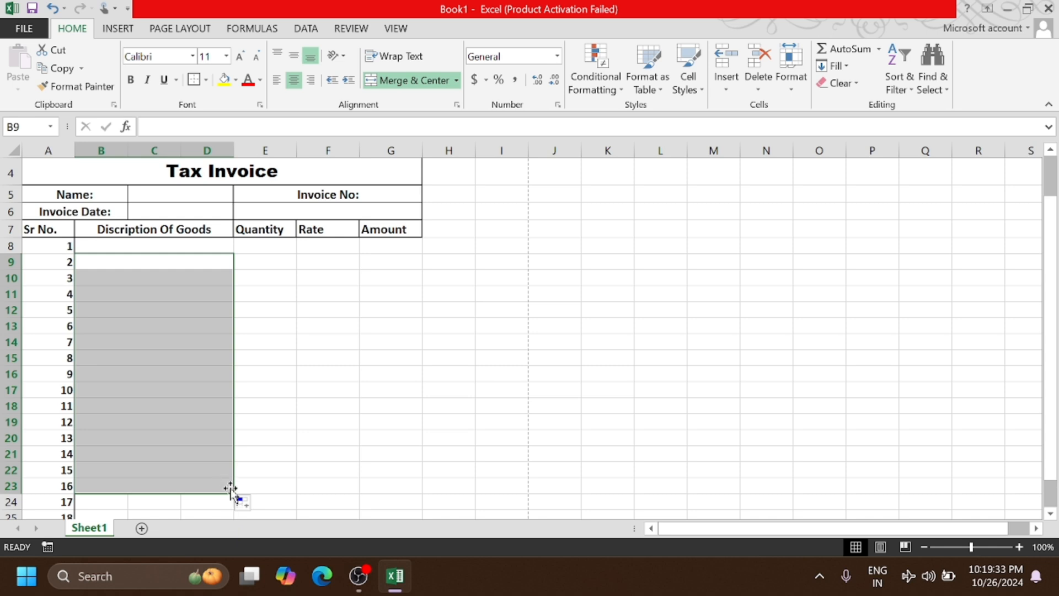
drag(231, 488, 230, 431)
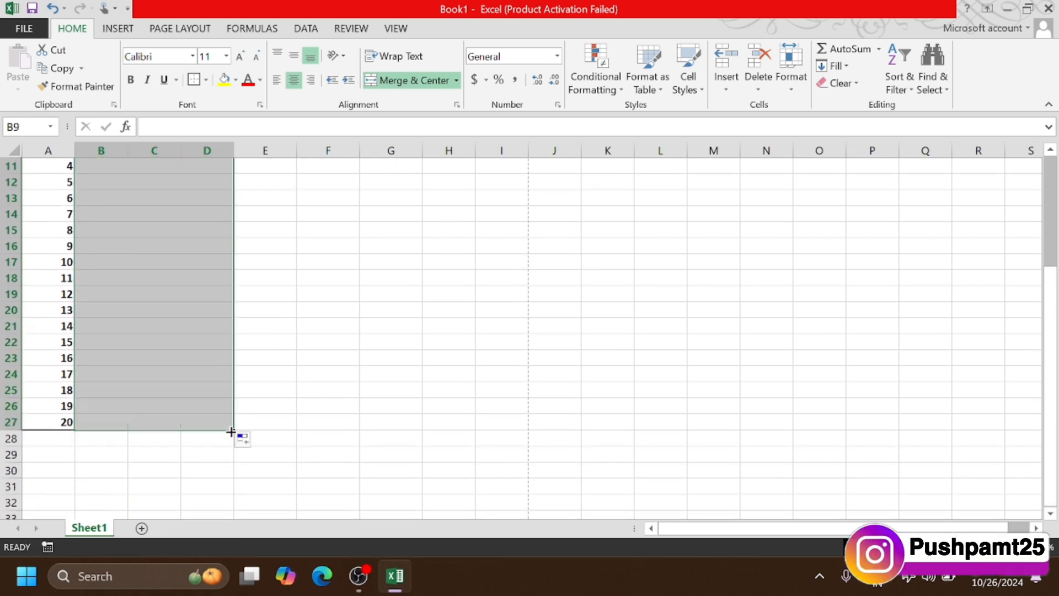
click(255, 388)
scroll(237, 388, up, 4)
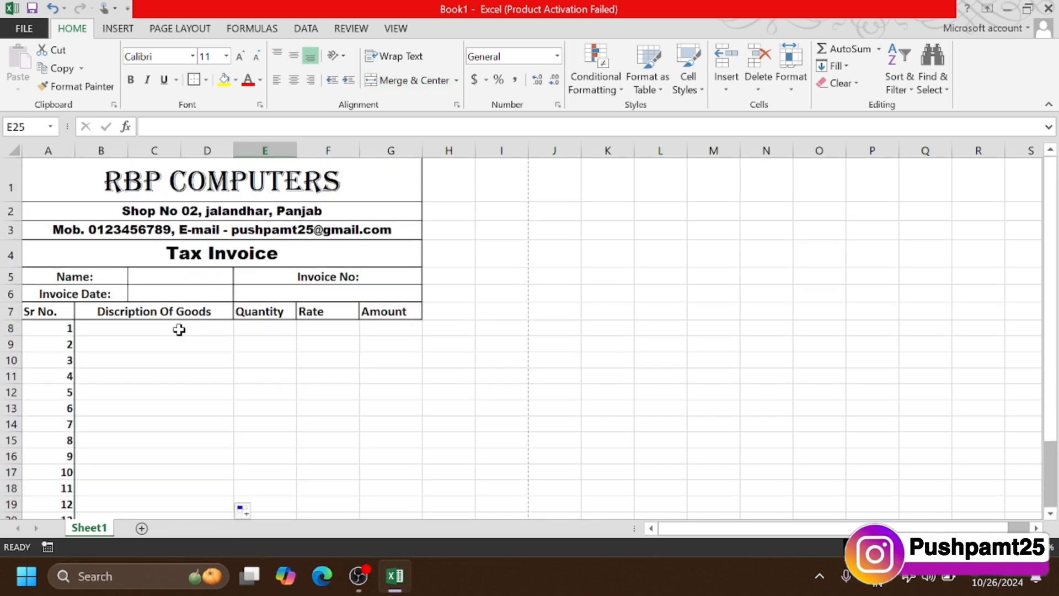
Add a Thick Box Border around each item column block: B8:D27, E8:E27, F8:F27 and G8:G27.
drag(179, 329, 171, 488)
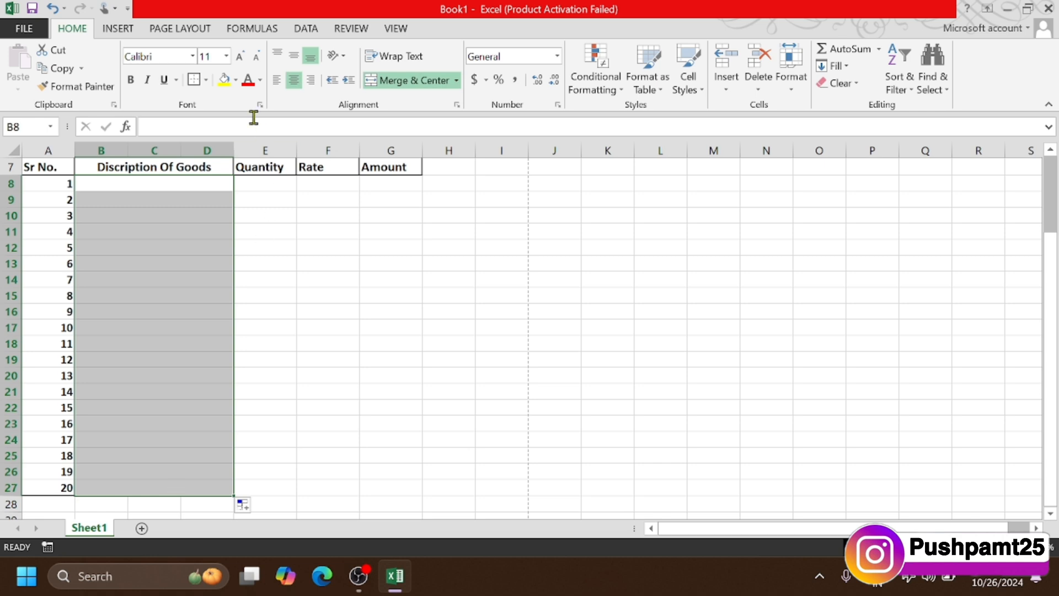
drag(265, 184, 271, 424)
click(193, 81)
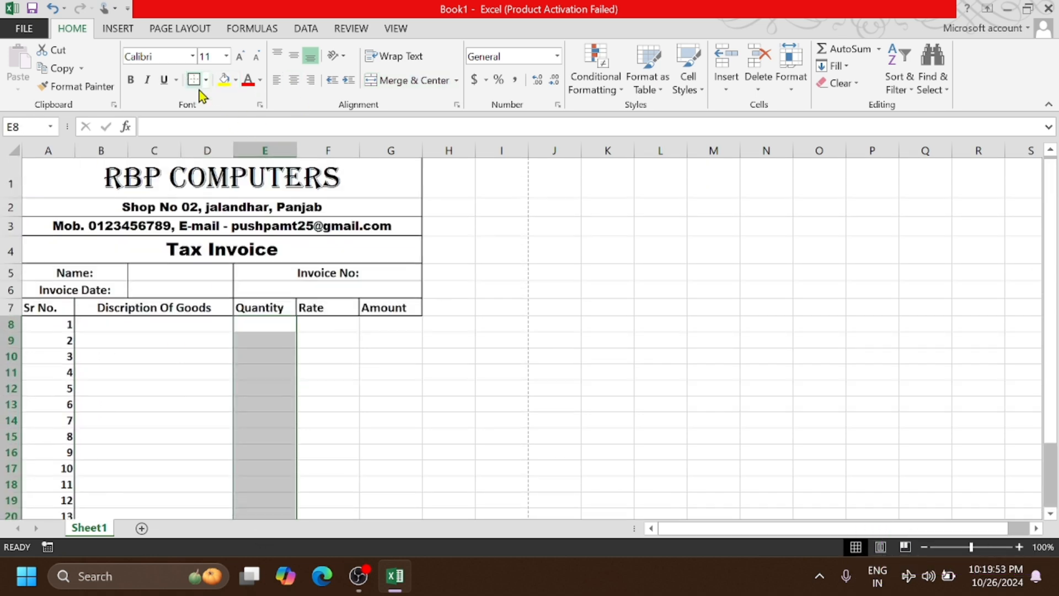
drag(325, 325, 335, 482)
click(193, 80)
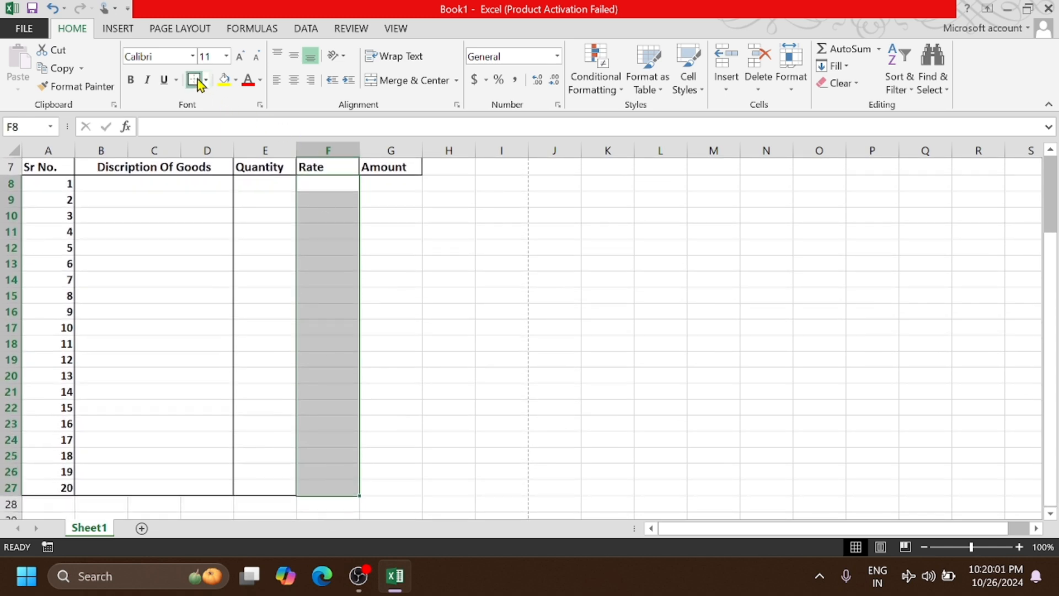
drag(386, 184, 397, 431)
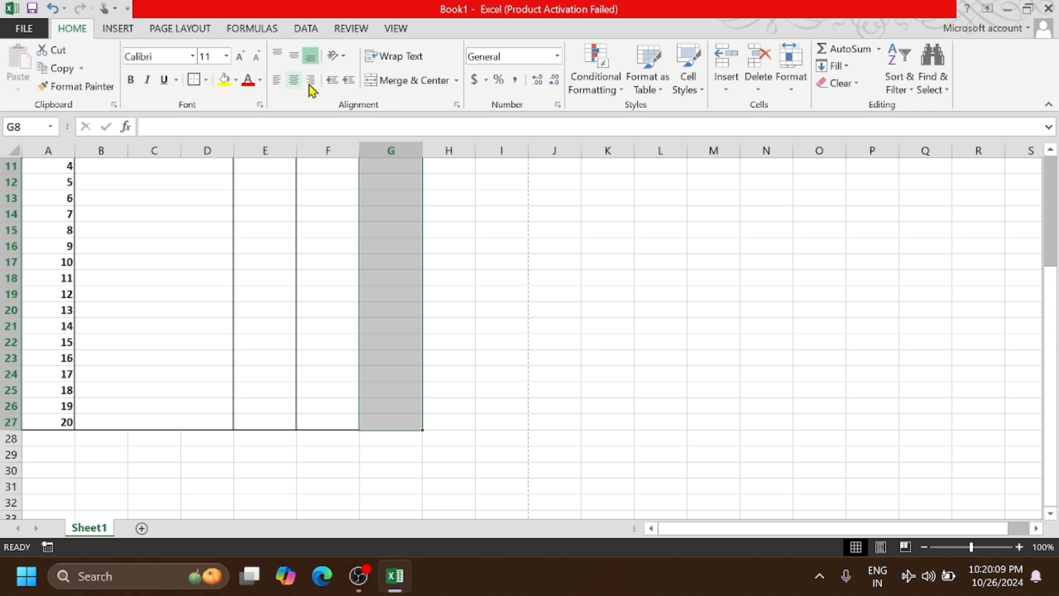
click(196, 79)
scroll(369, 308, up, 4)
click(467, 393)
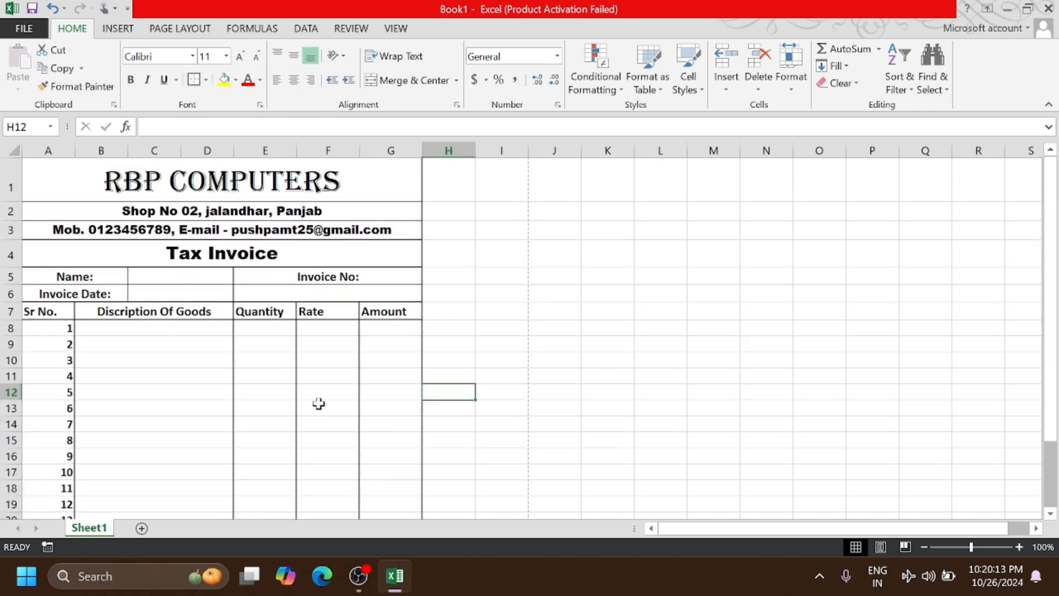
Center the column headings in A7:G7 and the contents of the item rows A8:G27.
scroll(318, 405, down, 5)
scroll(318, 404, up, 5)
drag(49, 313, 369, 311)
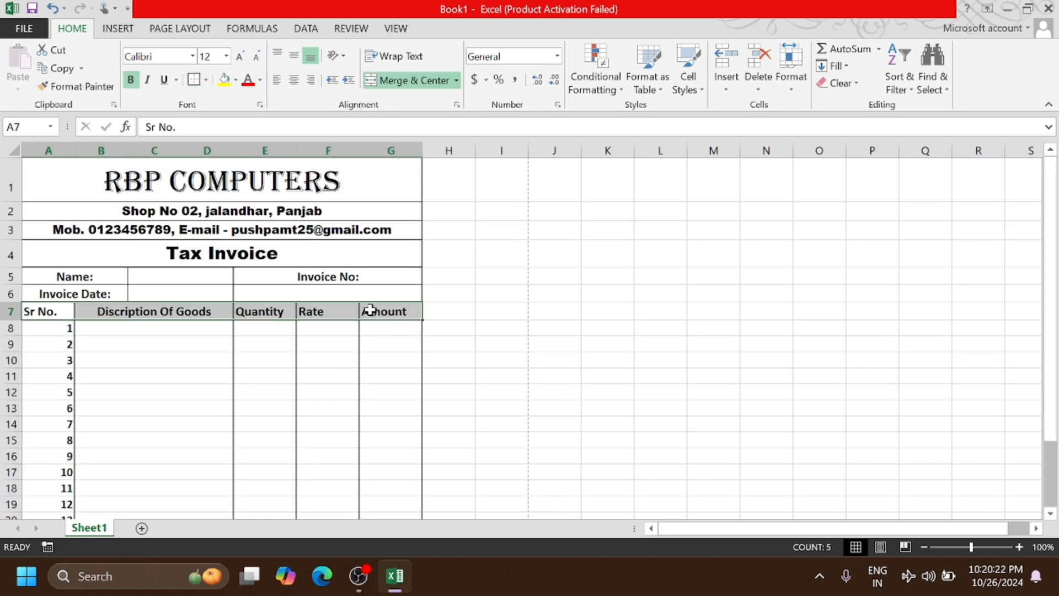
click(293, 80)
click(53, 328)
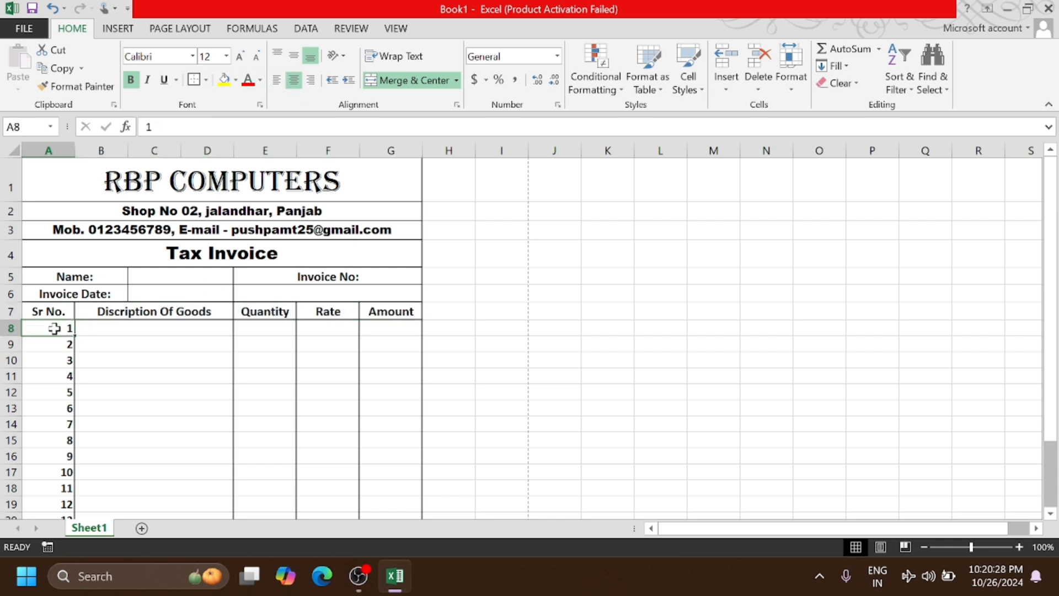
drag(54, 330, 374, 482)
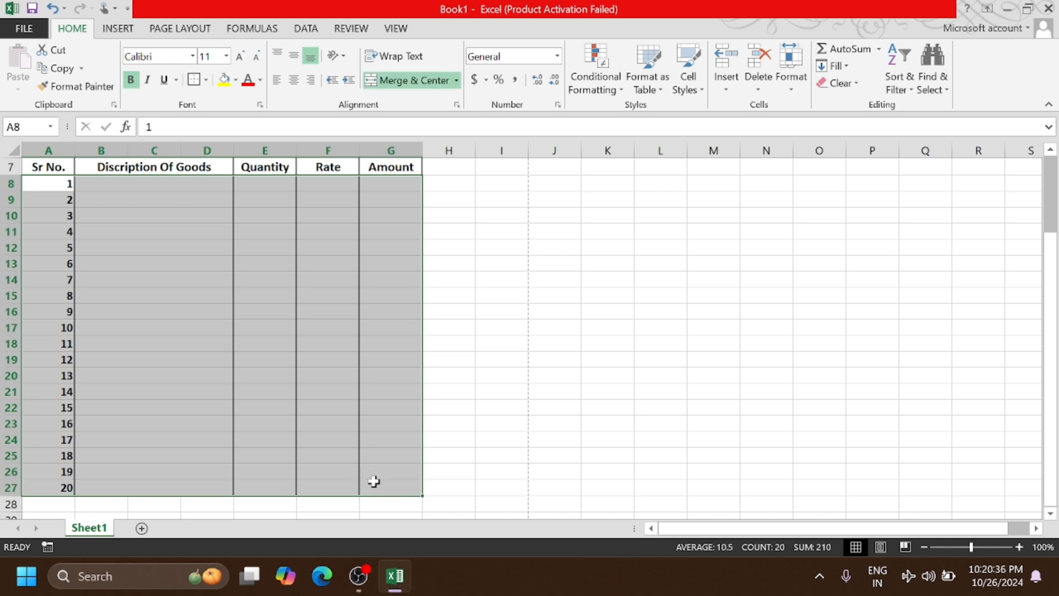
click(294, 80)
Merge and center A28:D28 and E28:F28 in the row below the item table.
scroll(48, 312, down, 4)
click(48, 312)
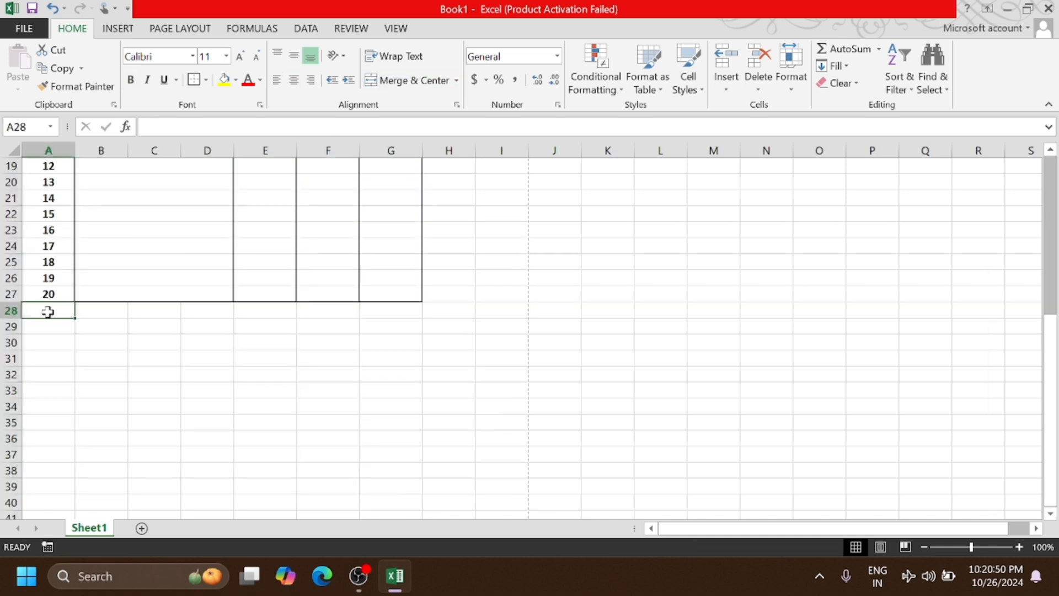
drag(47, 310, 201, 307)
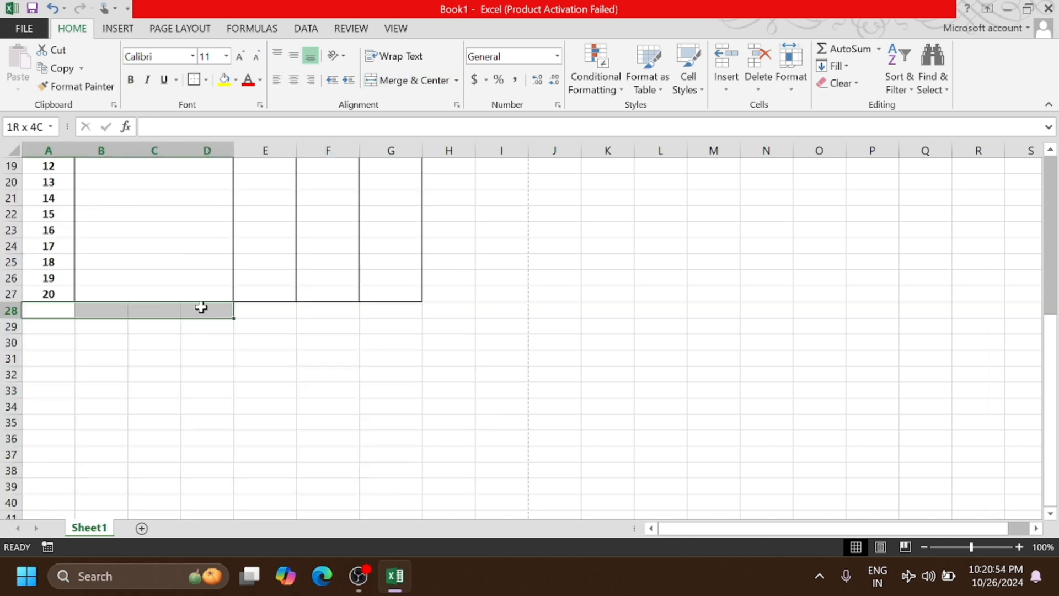
click(386, 80)
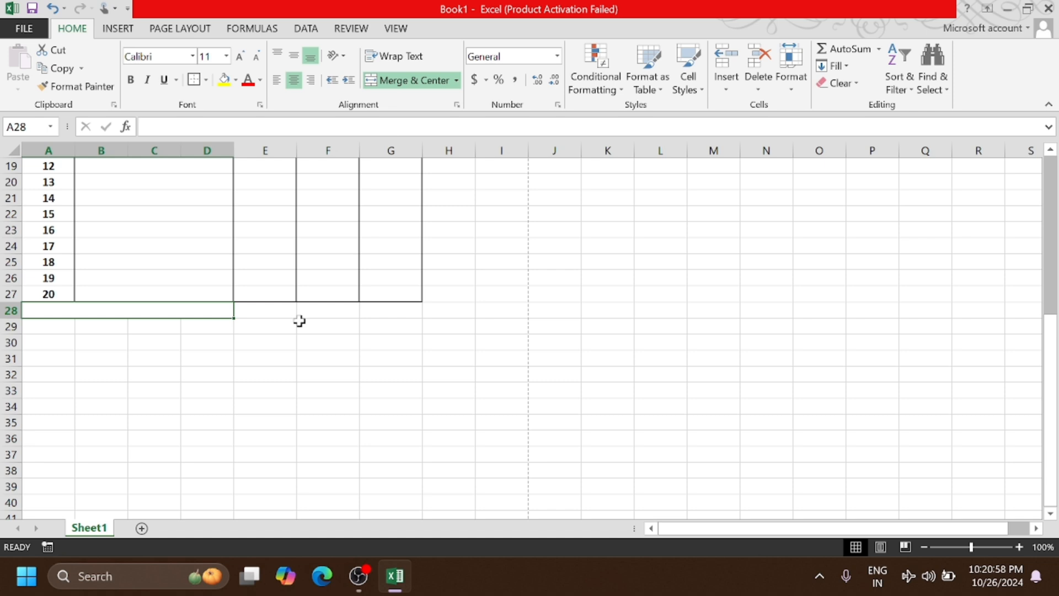
drag(265, 311, 315, 308)
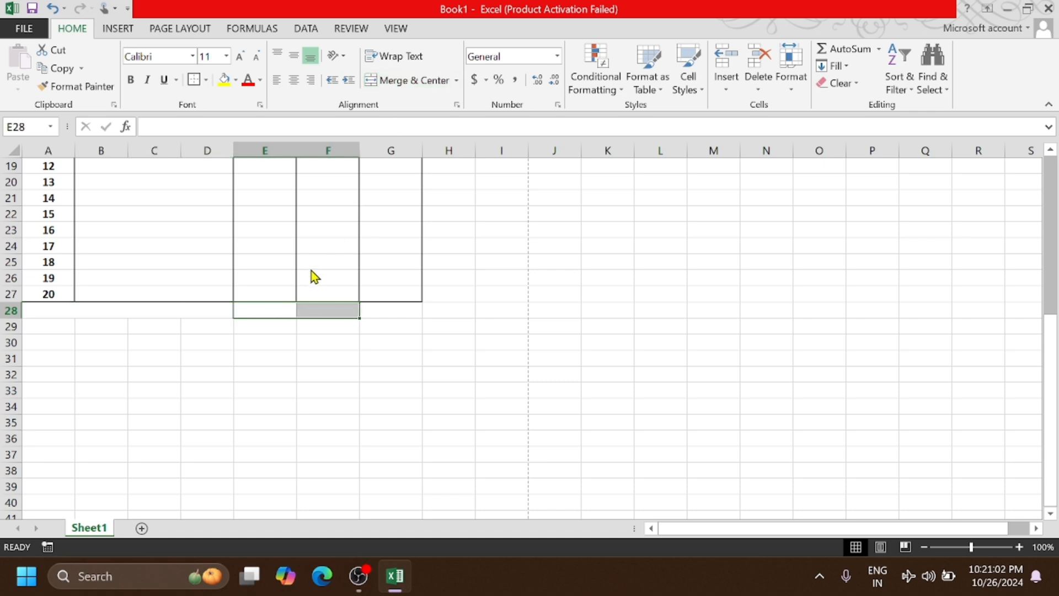
click(276, 308)
click(286, 338)
click(282, 310)
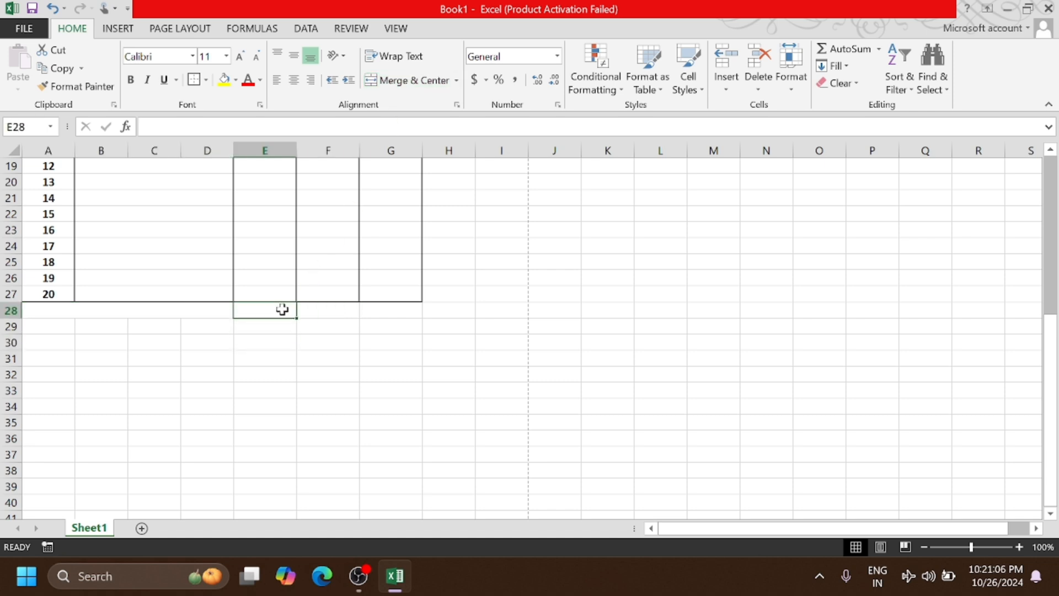
drag(283, 309, 328, 310)
click(395, 81)
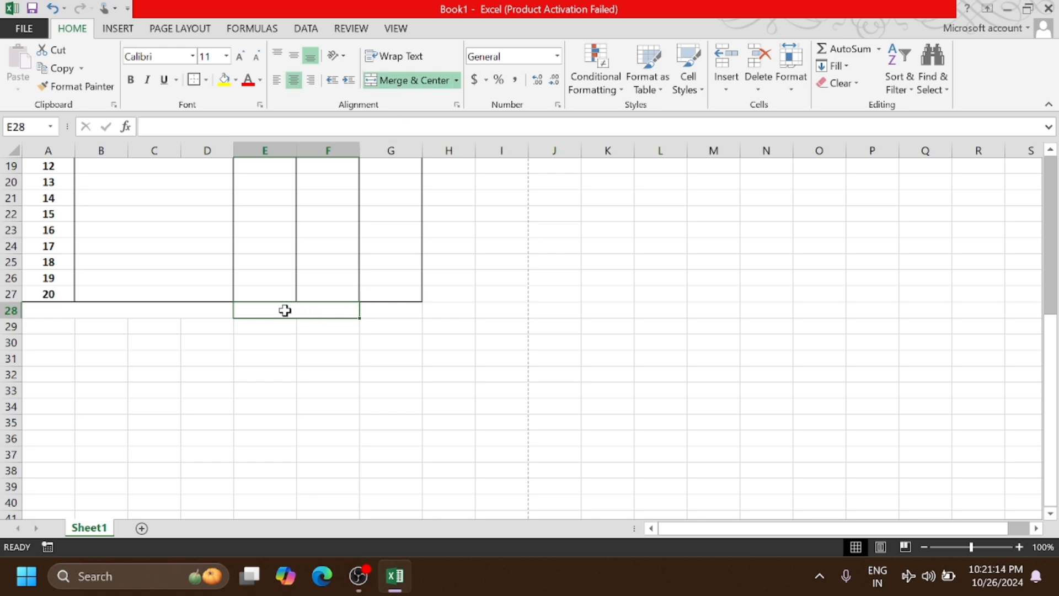
Enter the label "Total Amount" in the merged cell E28:F28.
text(Total A)
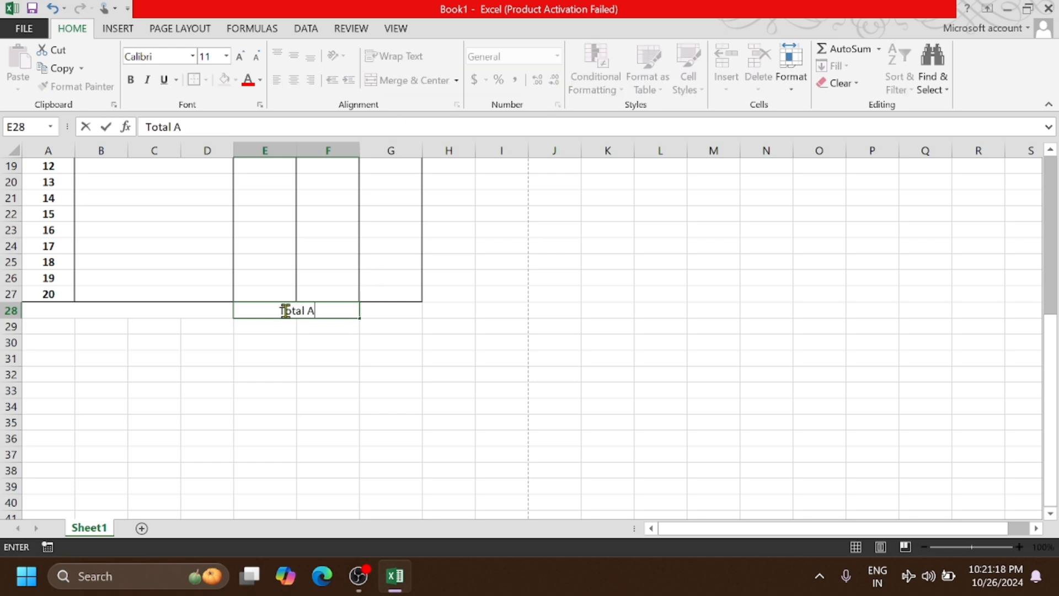
text(mount)
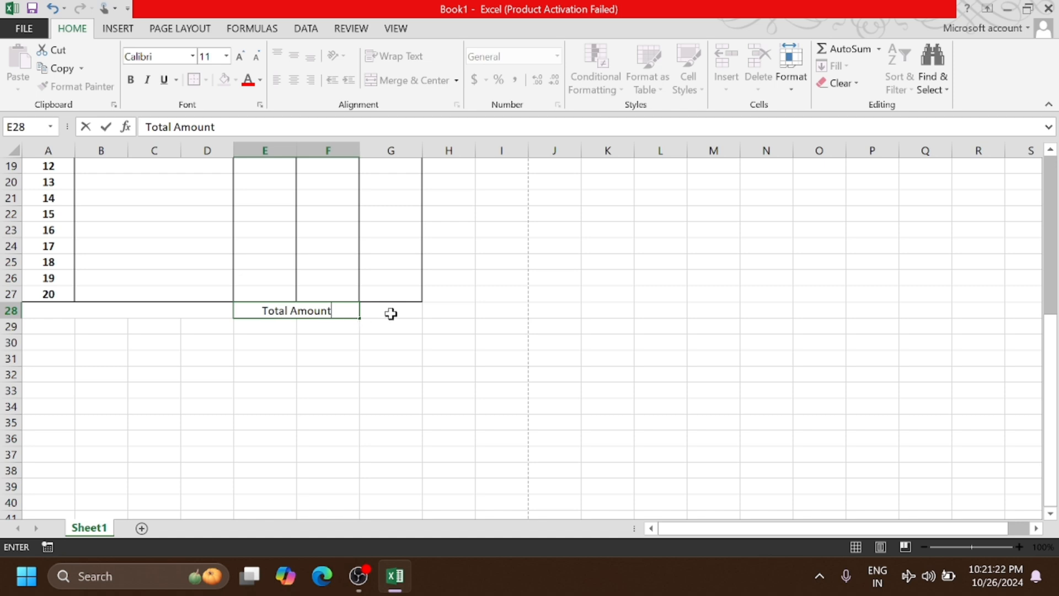
click(390, 313)
Add a Thick Box Border around each of the total row's cells: E28:F28, G28 and A28:D28.
click(331, 312)
click(195, 81)
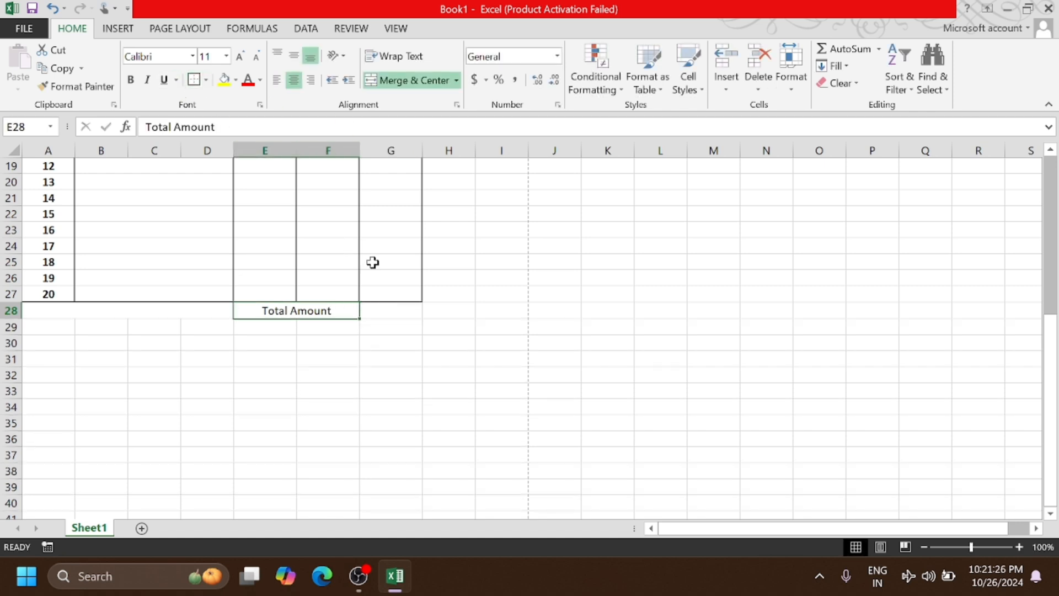
click(393, 310)
drag(180, 310, 44, 310)
click(408, 80)
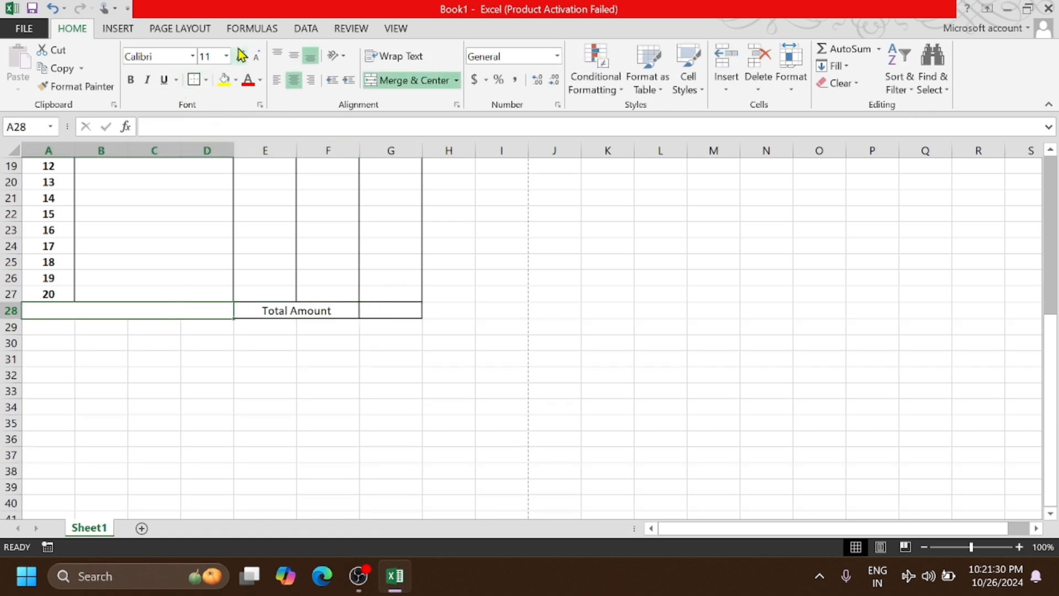
click(206, 80)
click(245, 259)
click(164, 374)
Merge and center E29:F29 as a bordered cell and enter "SGST 9%" in it.
click(276, 328)
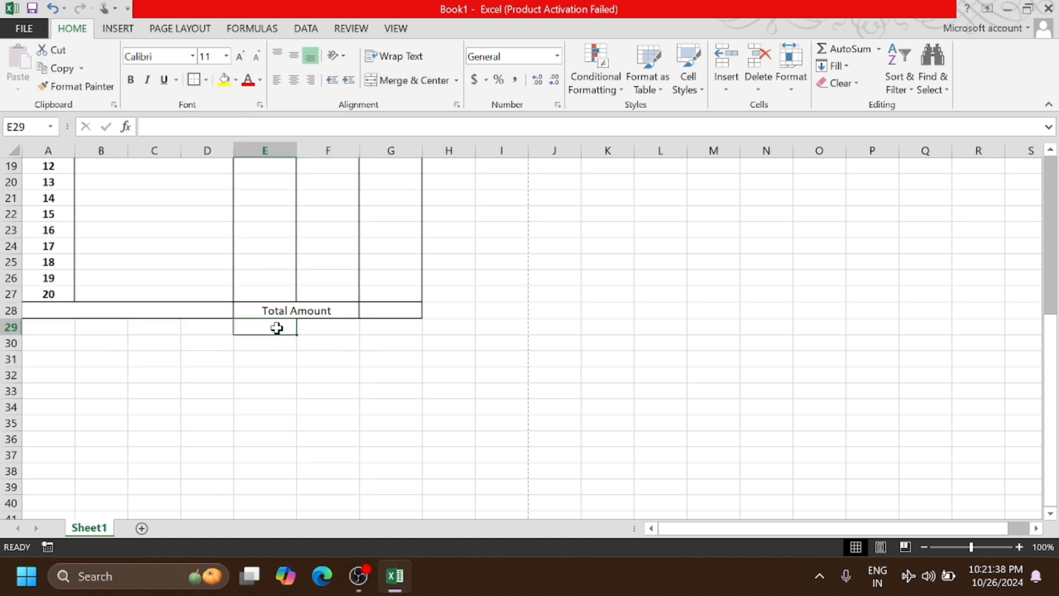
drag(279, 329, 320, 327)
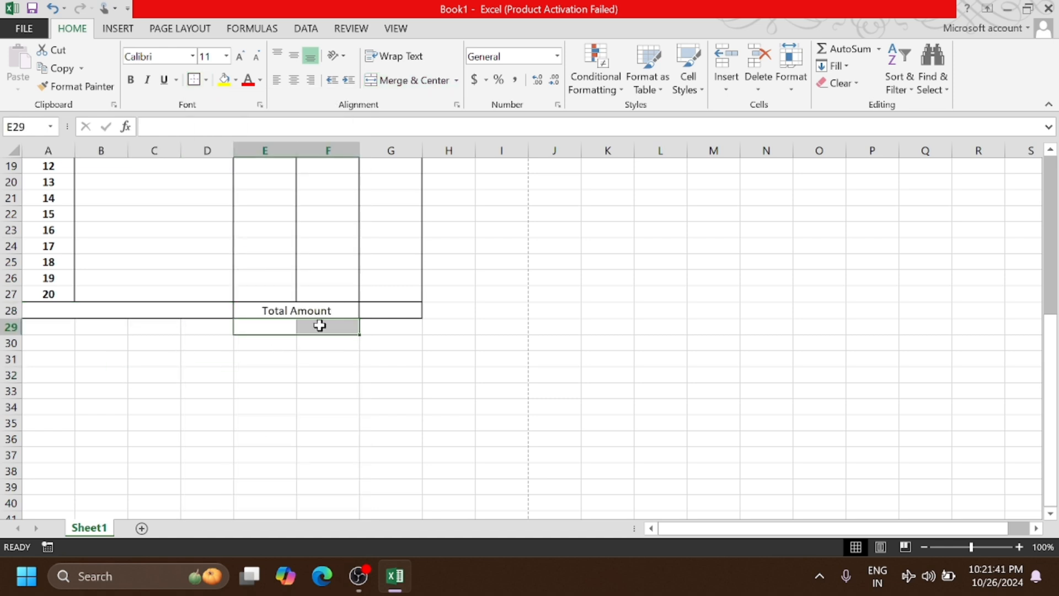
click(406, 81)
text(SGST 9%)
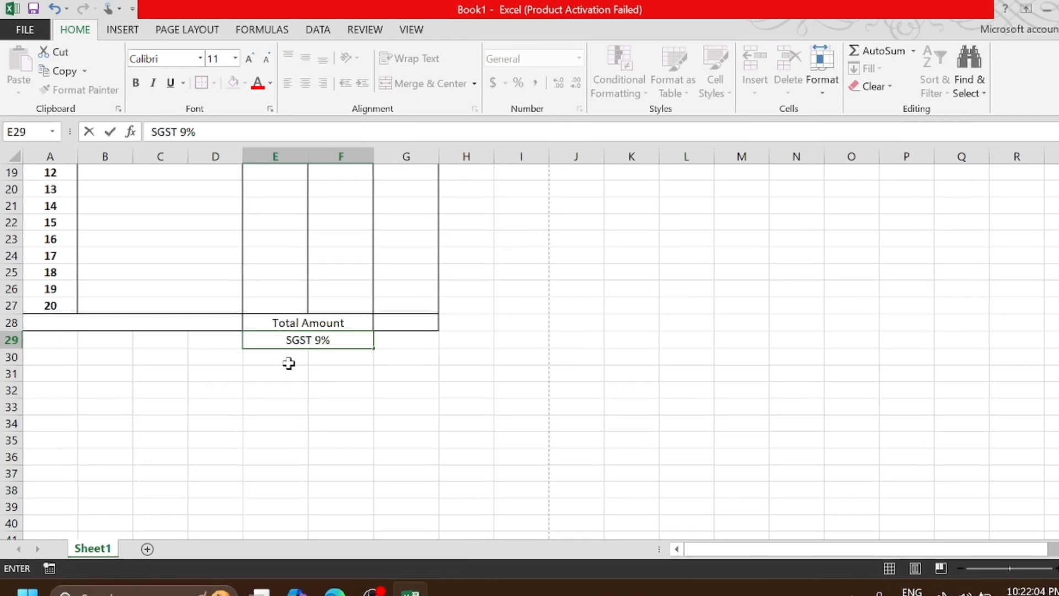
Merge and center E30:F30 as a bordered cell and enter "CGST 9%" in it.
drag(288, 363, 334, 362)
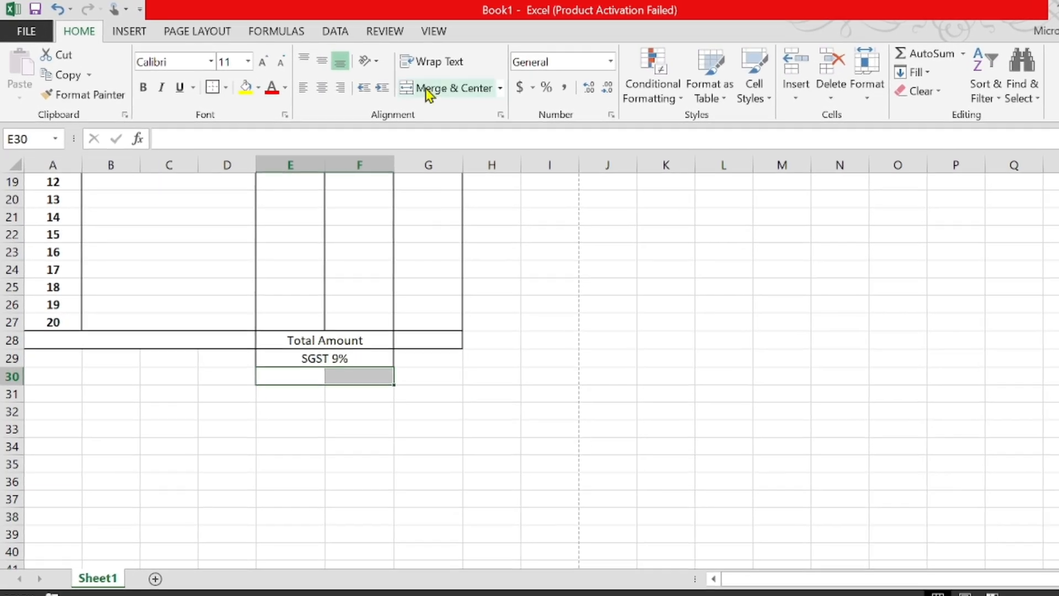
click(427, 89)
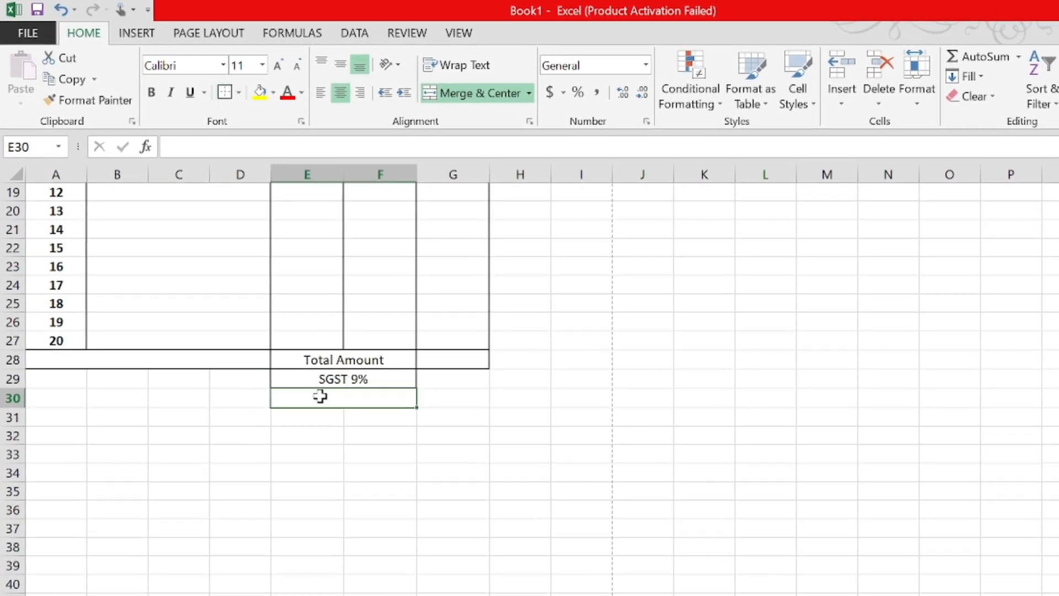
text(C)
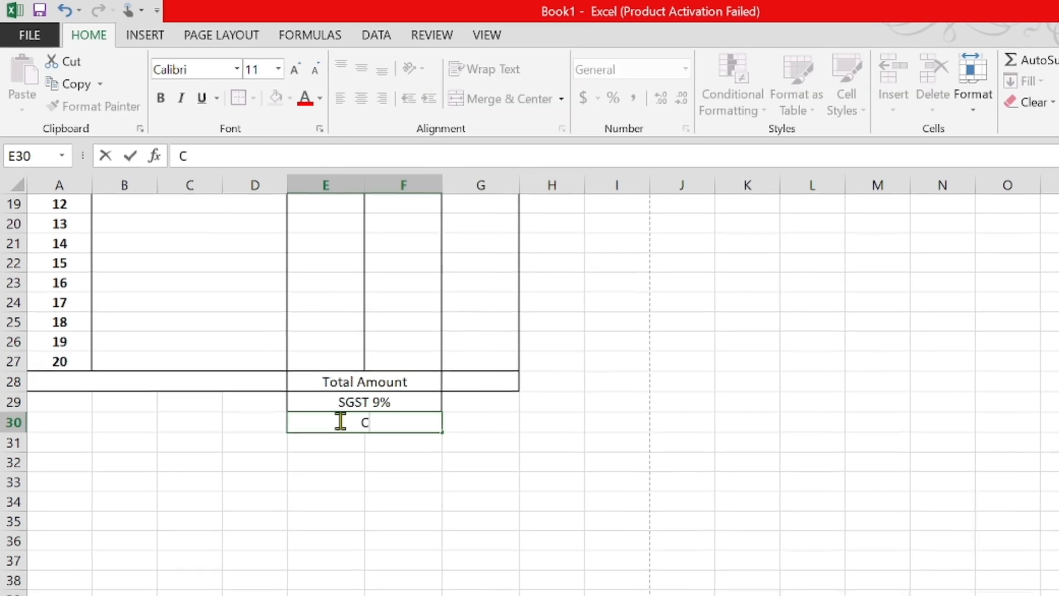
text(GST 9%)
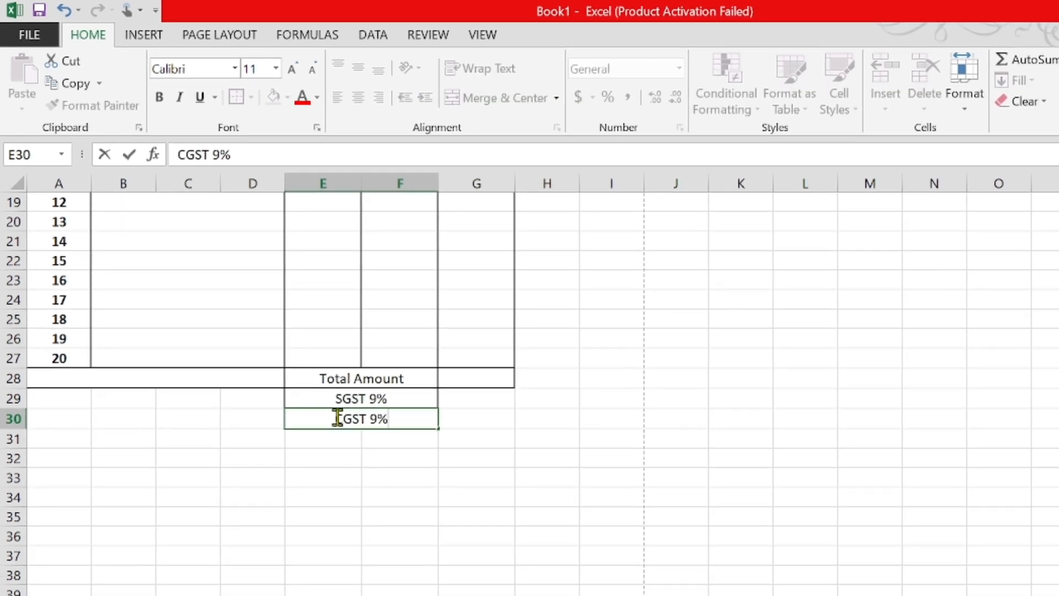
key(Return)
Merge and center E31:F31 as a bordered cell and enter "IGST 18%" in it.
drag(380, 439, 332, 440)
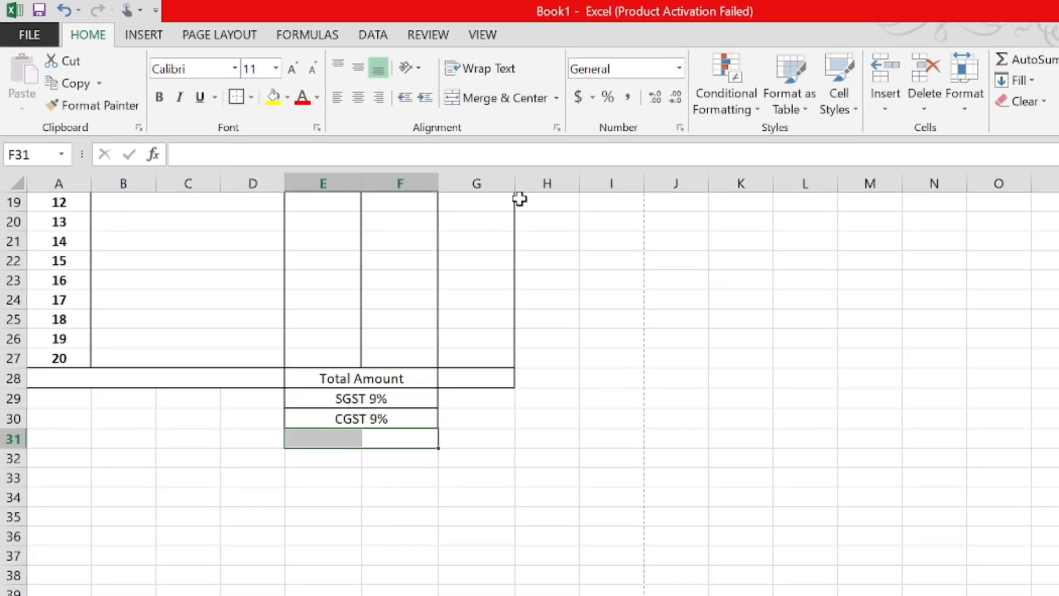
click(498, 104)
click(238, 101)
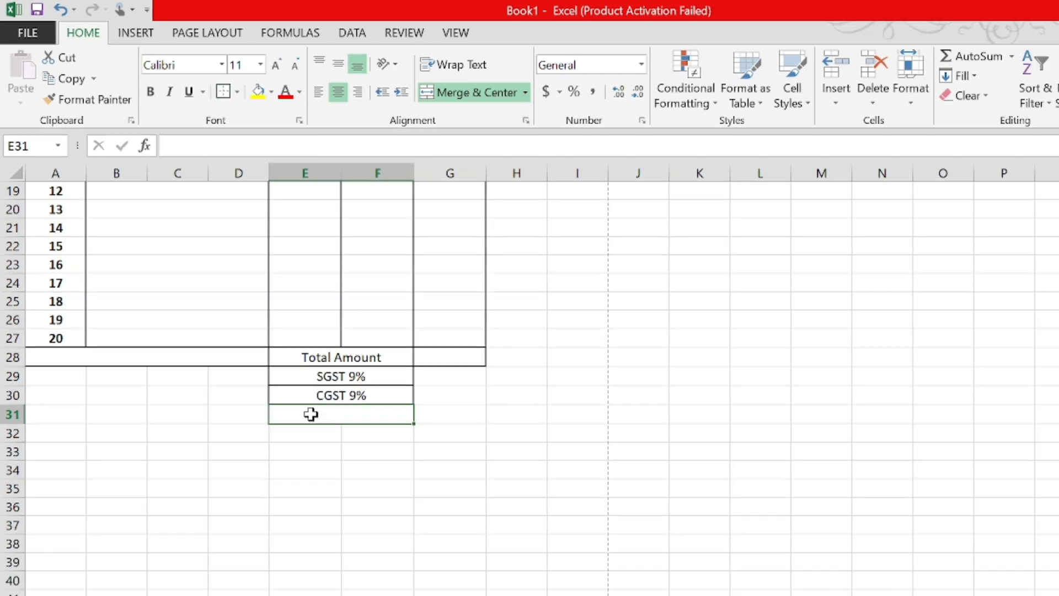
text(IGS)
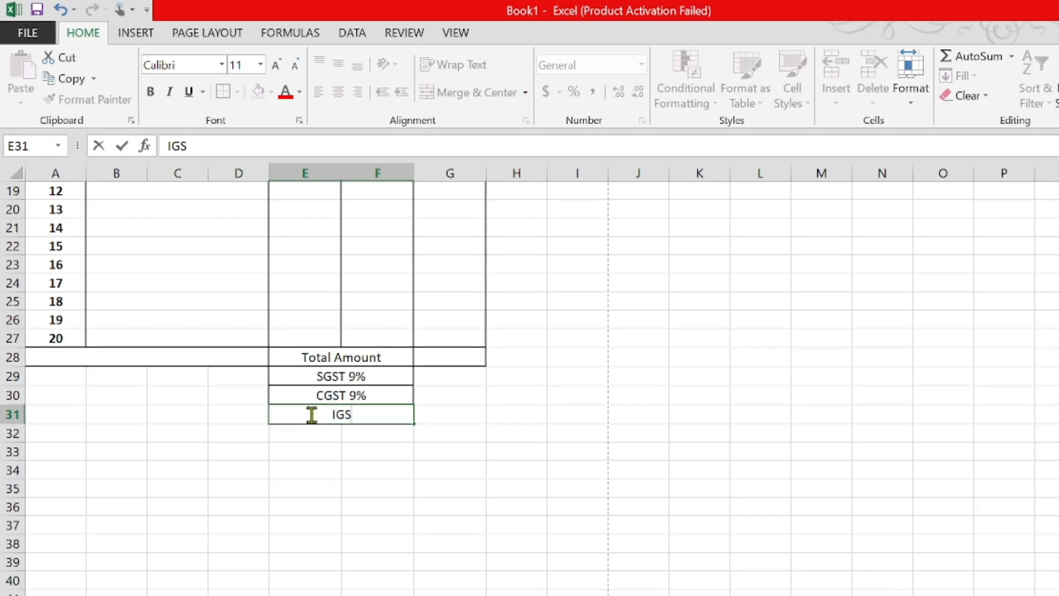
text(T 18%)
Left-align the total and GST labels in E28:F31 and make them bold at font size 12.
drag(306, 357, 367, 425)
click(319, 93)
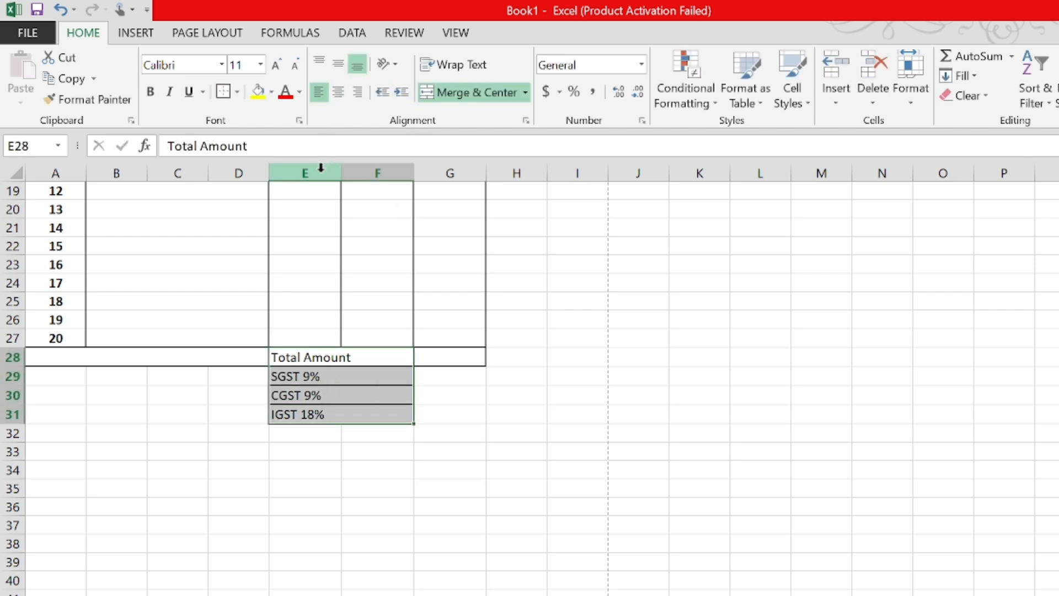
click(151, 92)
click(276, 65)
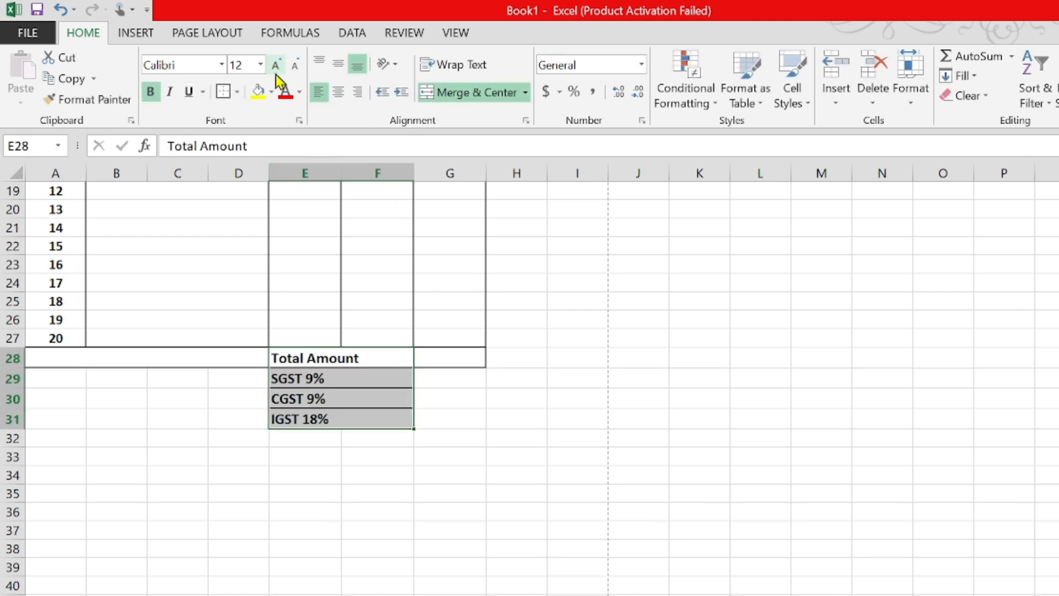
Add a Thick Box Border around each of the GST amount cells G29, G30 and G31.
click(427, 377)
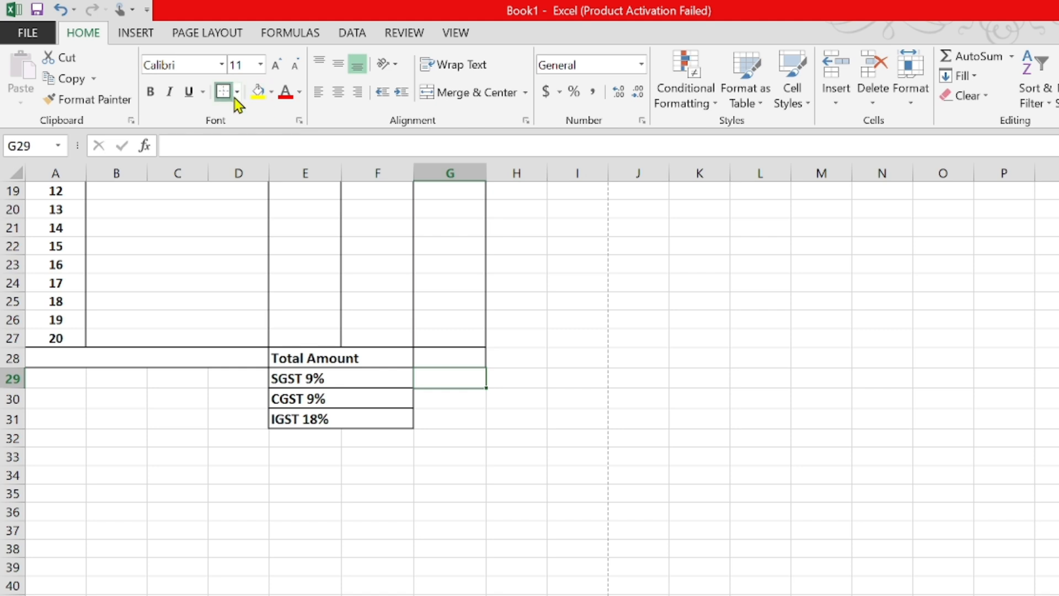
click(459, 397)
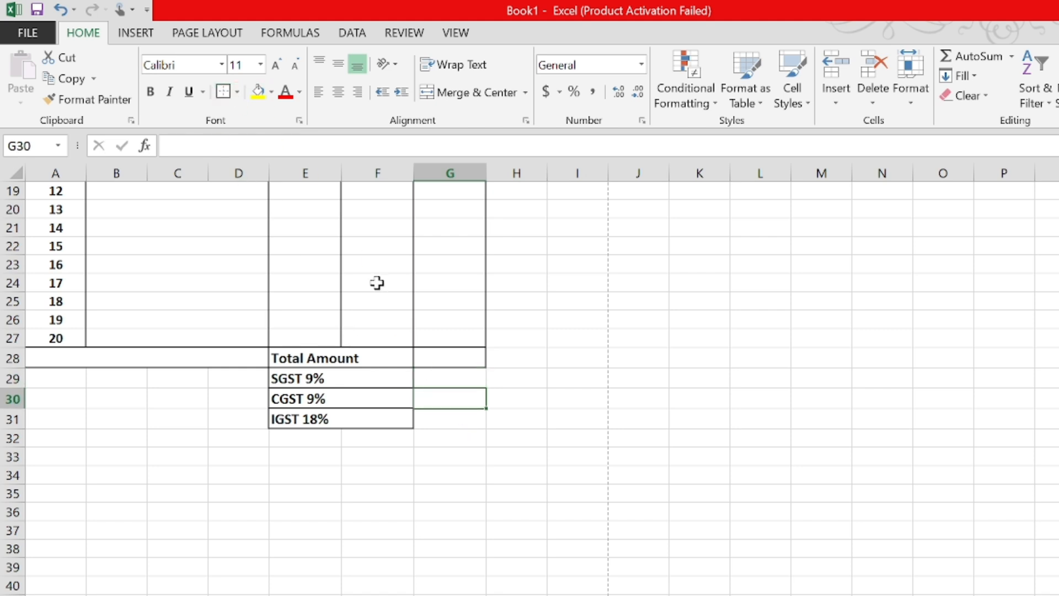
click(435, 379)
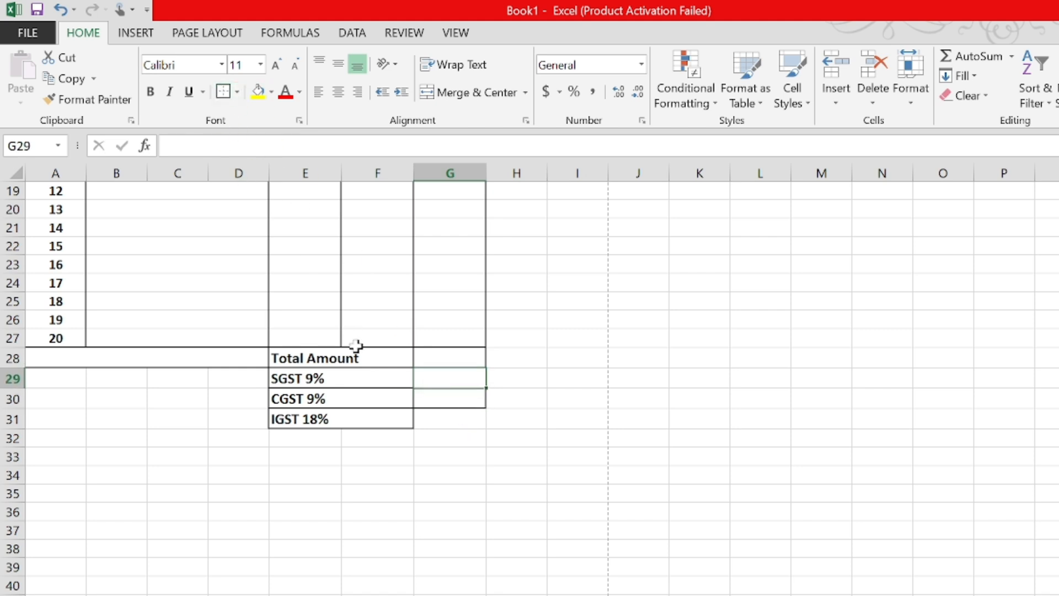
click(442, 418)
click(237, 92)
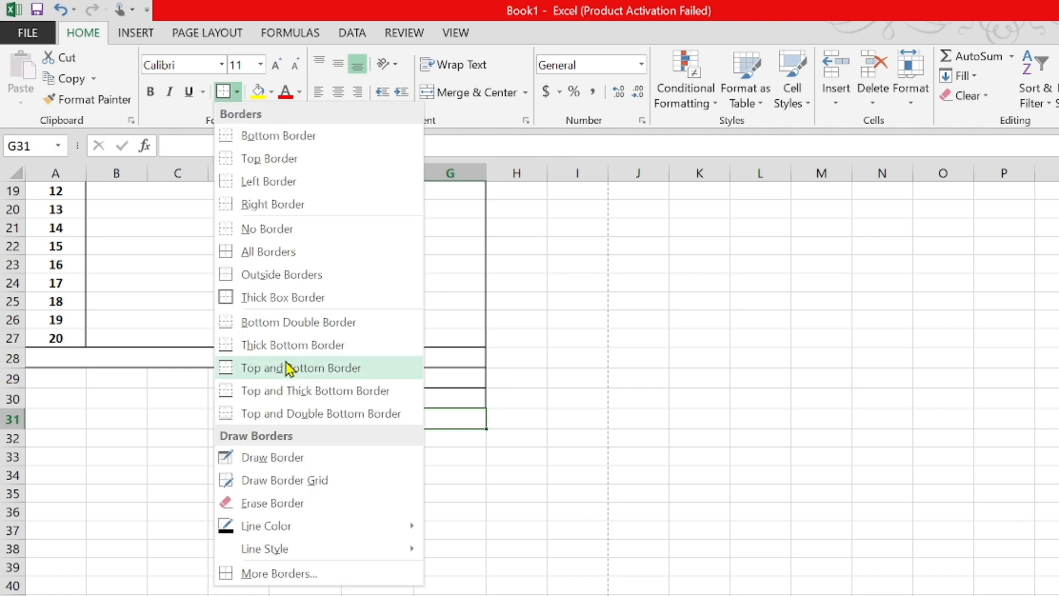
click(295, 301)
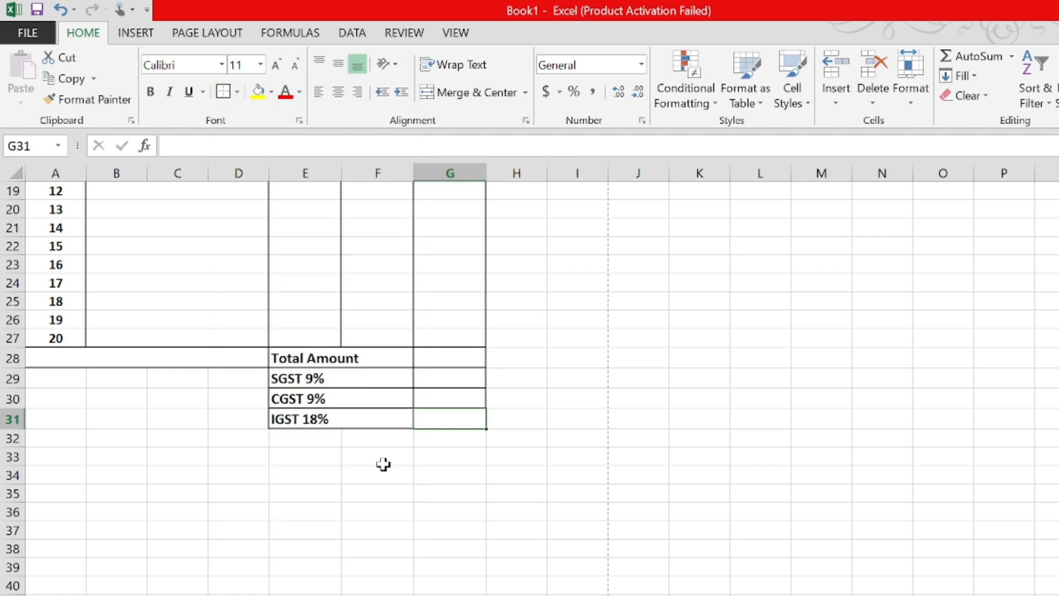
Merge and center E32:F32 and enter "Total GST 18%" in it.
click(321, 442)
drag(359, 442, 311, 438)
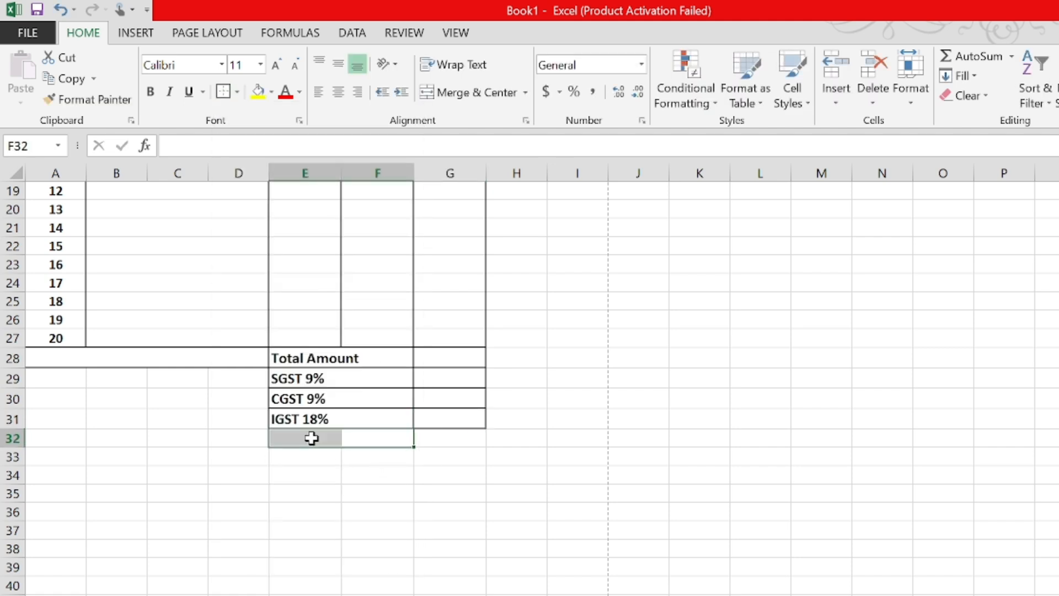
click(466, 91)
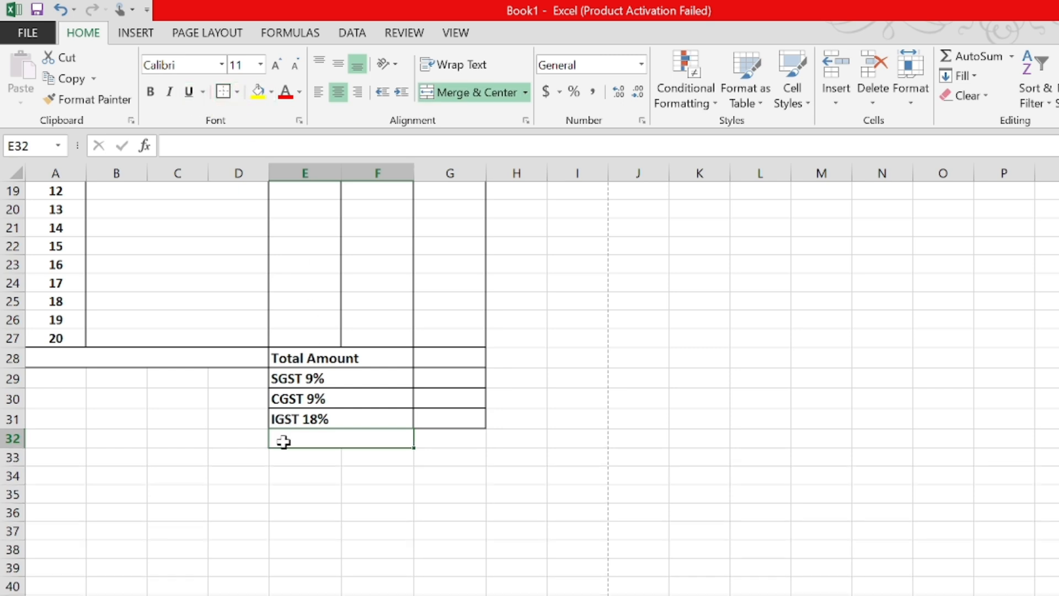
text(G)
key(BackSpace)
text(Total)
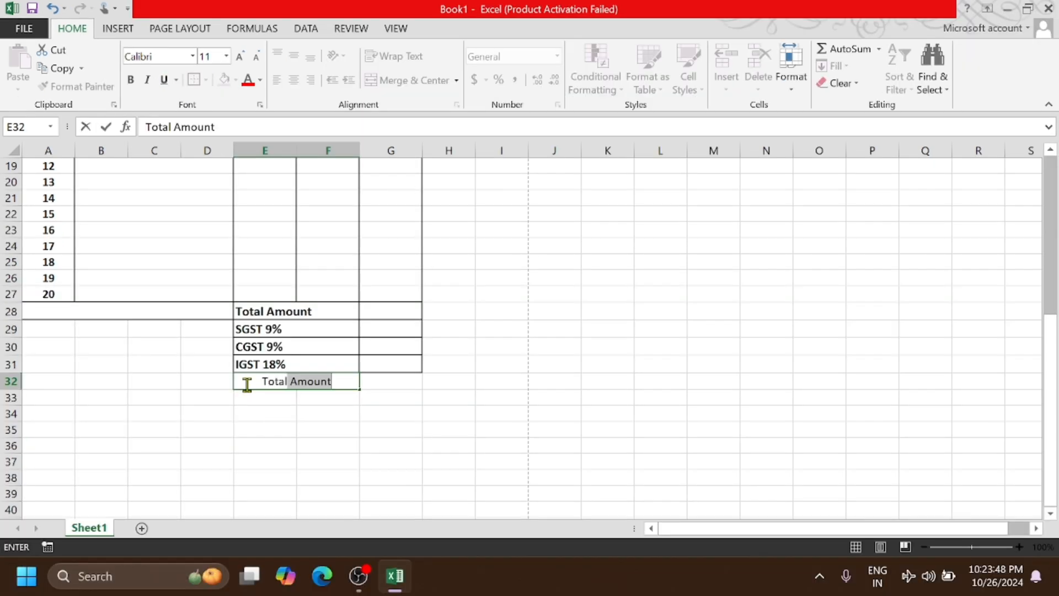
text( GST)
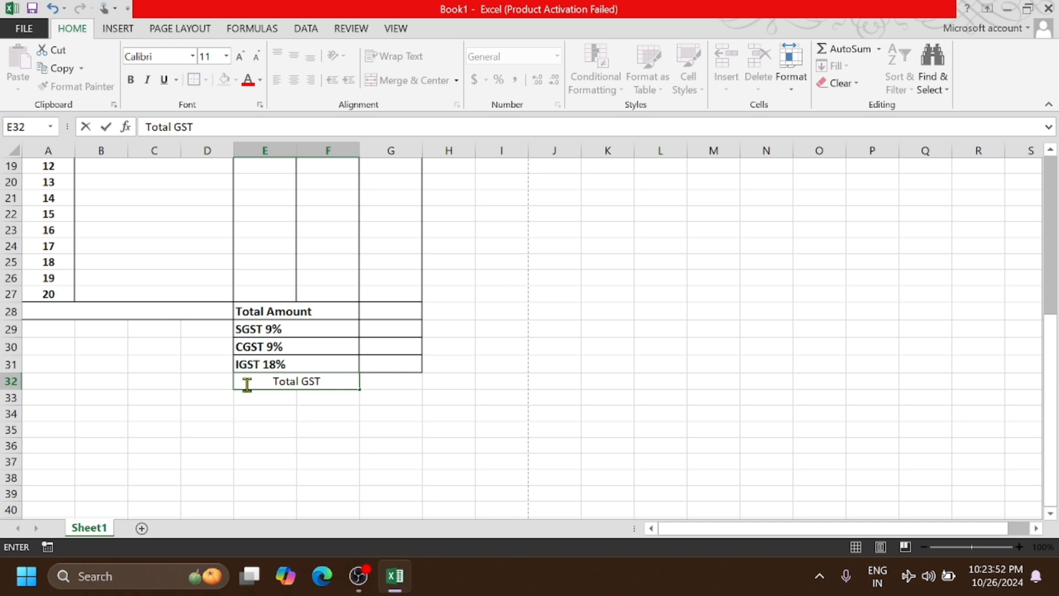
text( 18%)
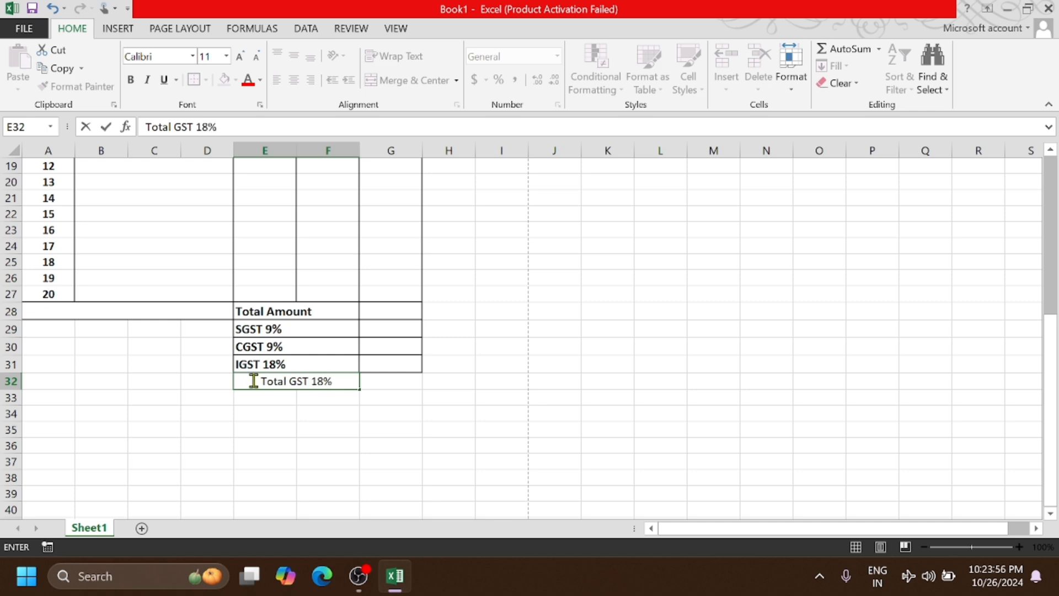
click(260, 407)
Make the "Total GST 18%" label bold and left-aligned, and border cells E32:F32 and G32.
click(268, 379)
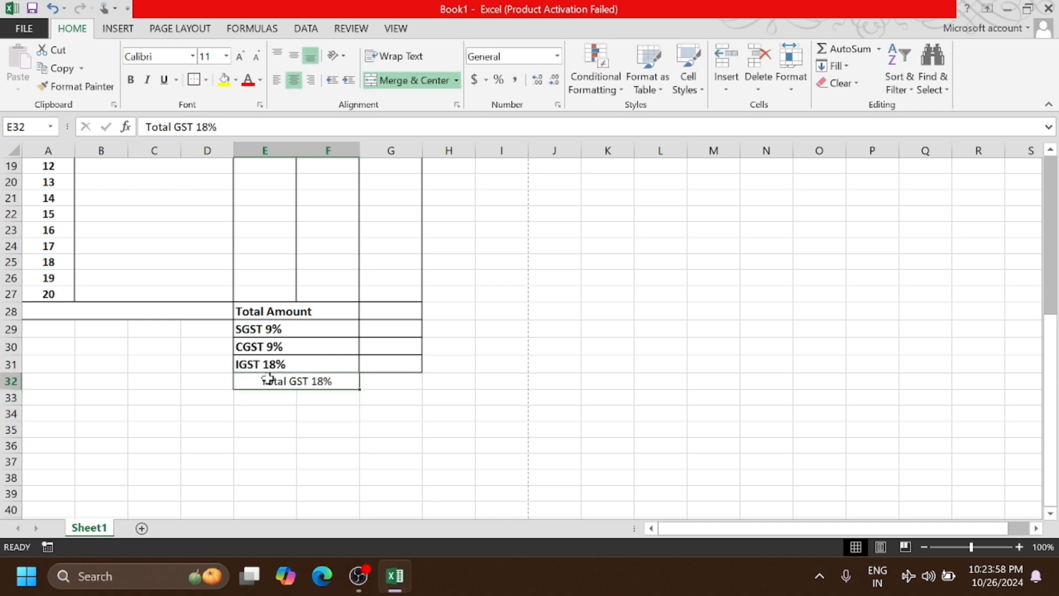
click(130, 80)
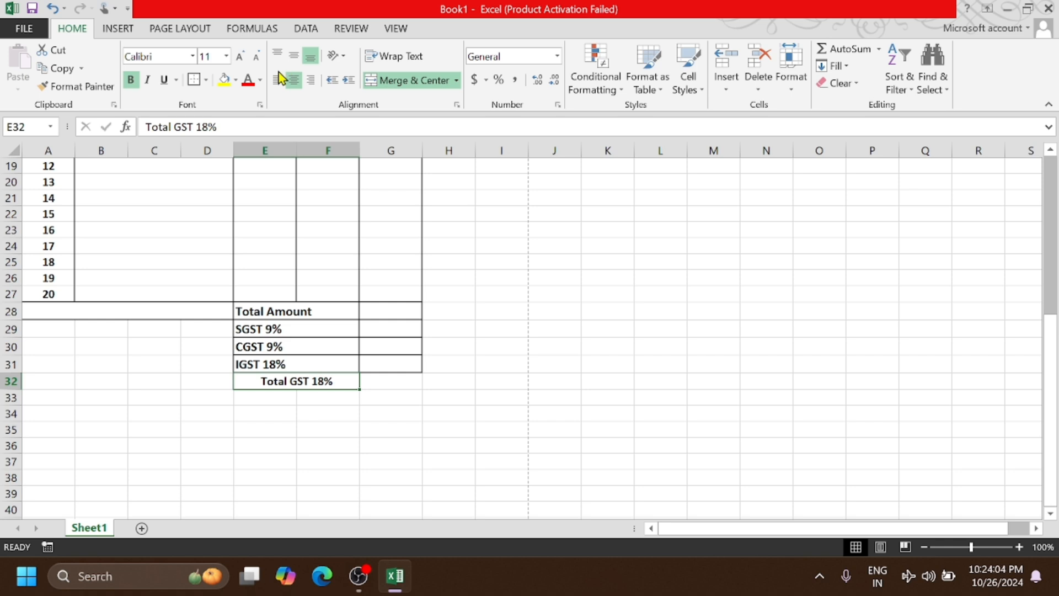
click(282, 85)
Merge and center E33:F33 as a bordered cell and enter "Total Amount After Tax" in it.
drag(272, 398, 323, 393)
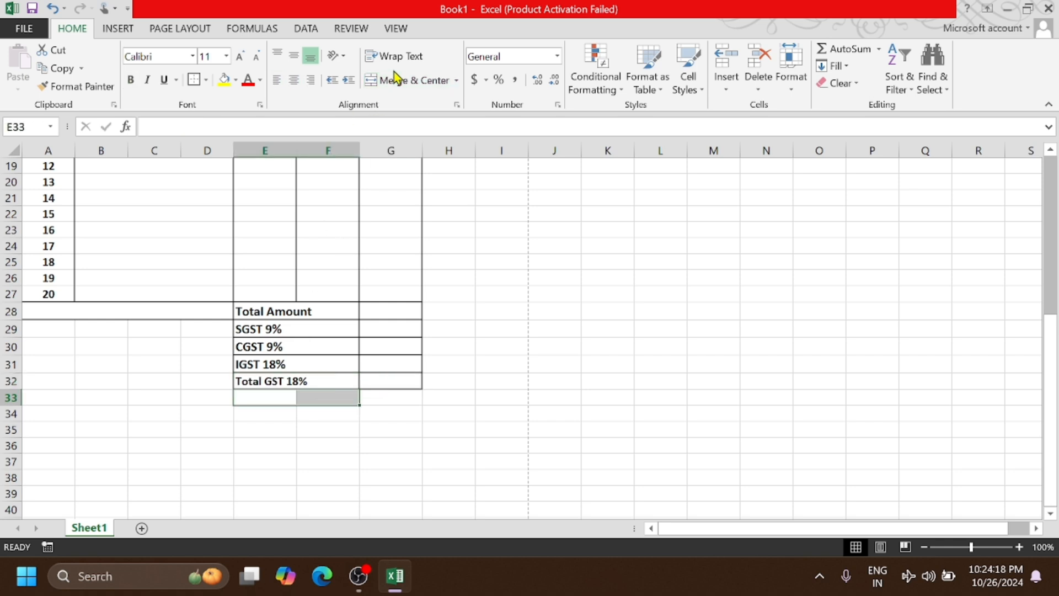
click(396, 80)
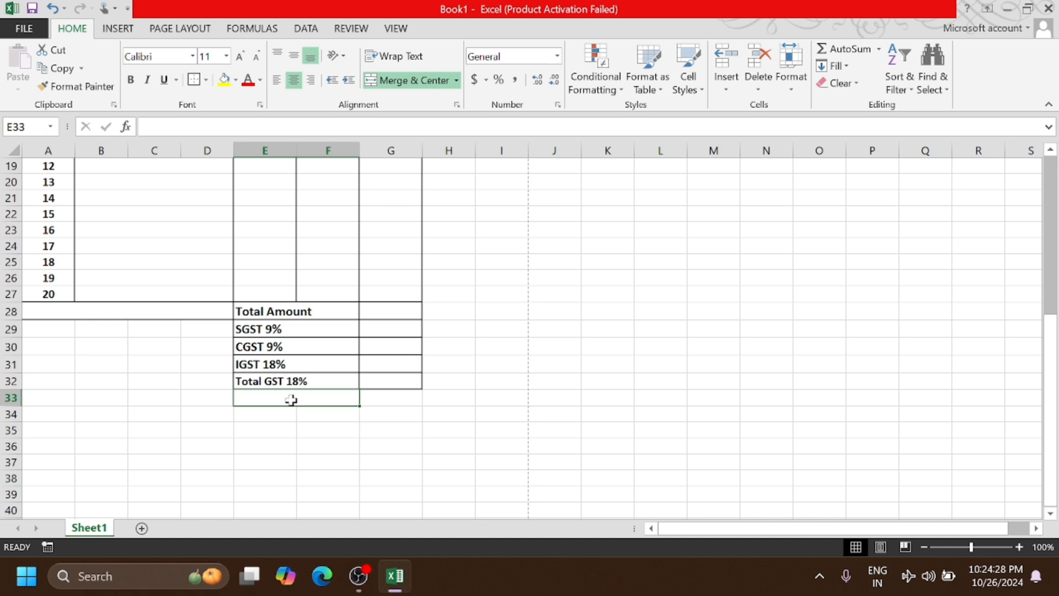
text(T)
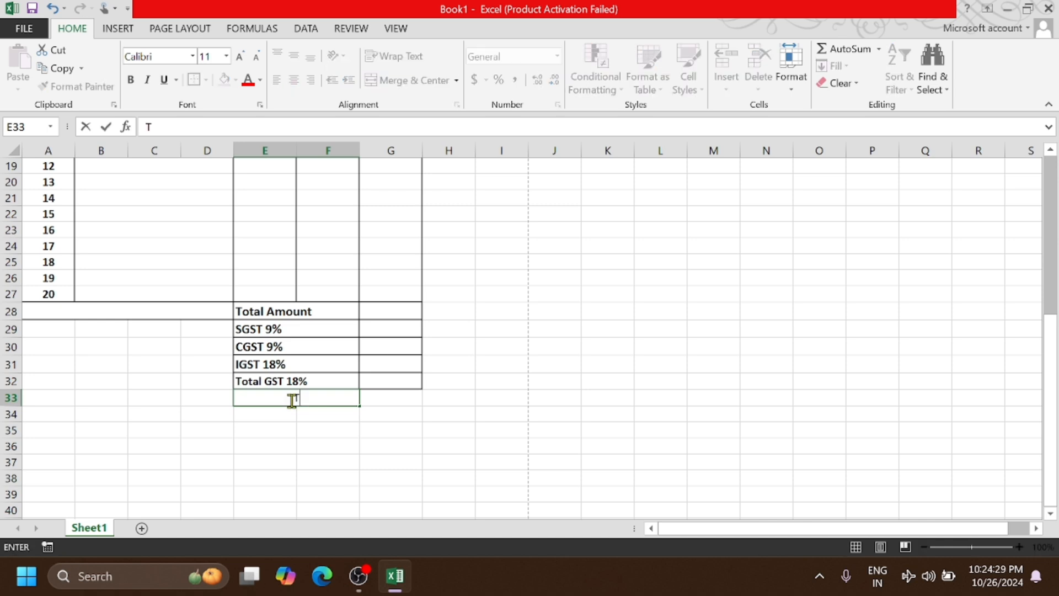
text(otal Amount)
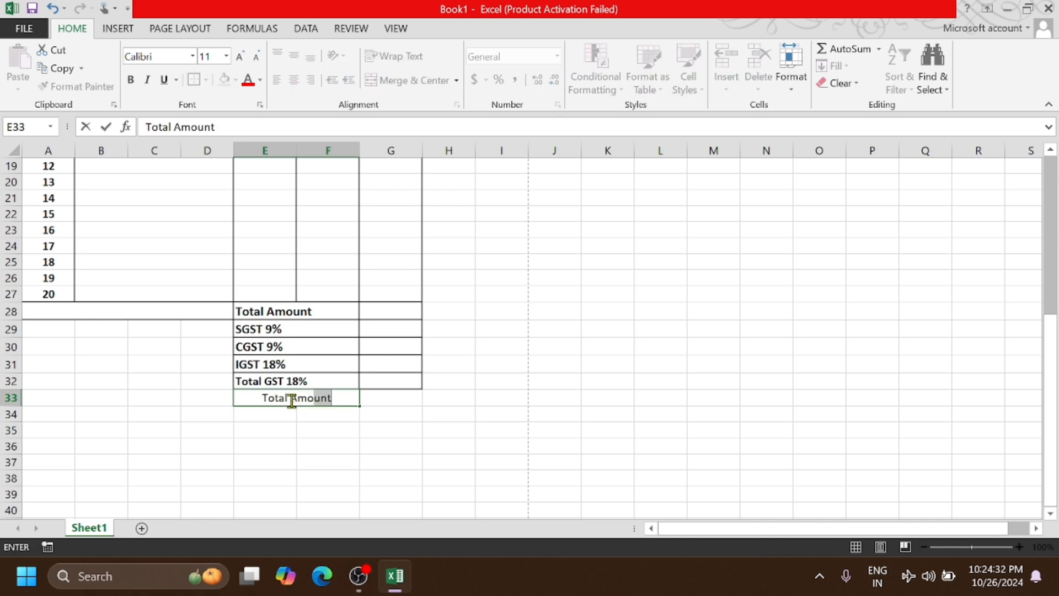
text( A)
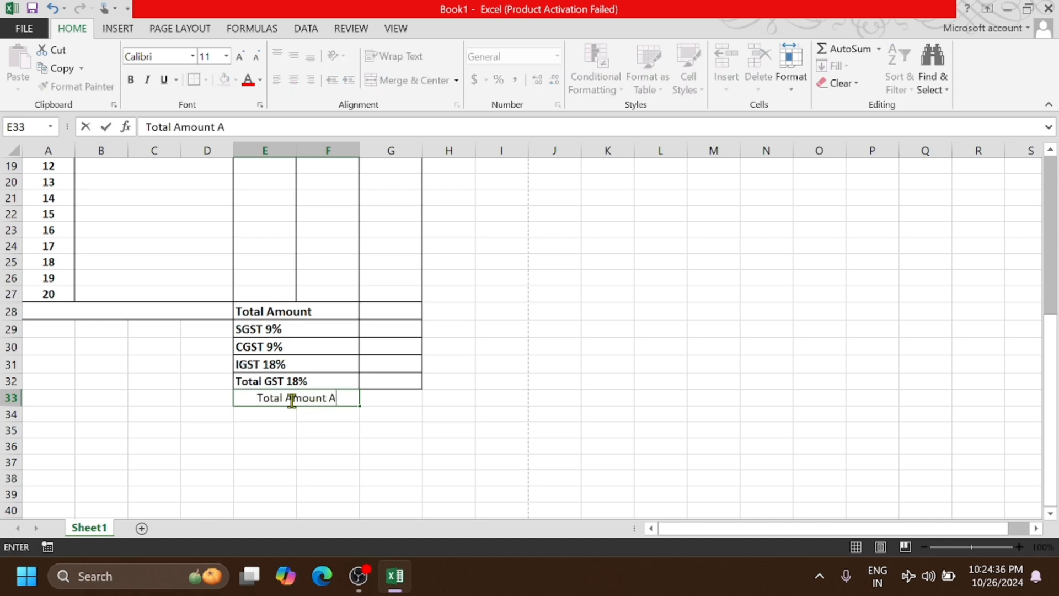
text(fter Ta)
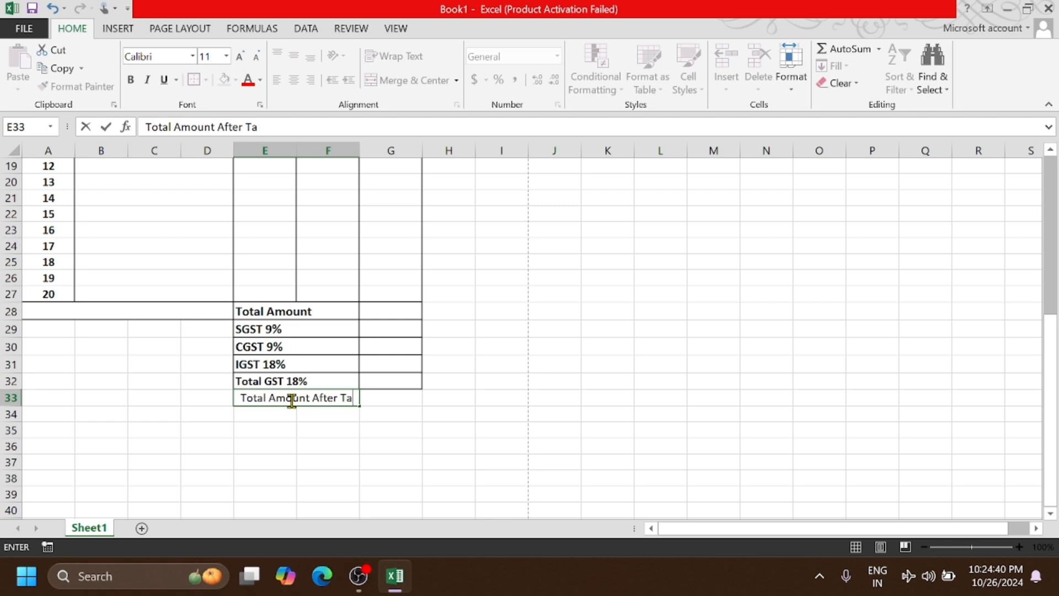
text(x)
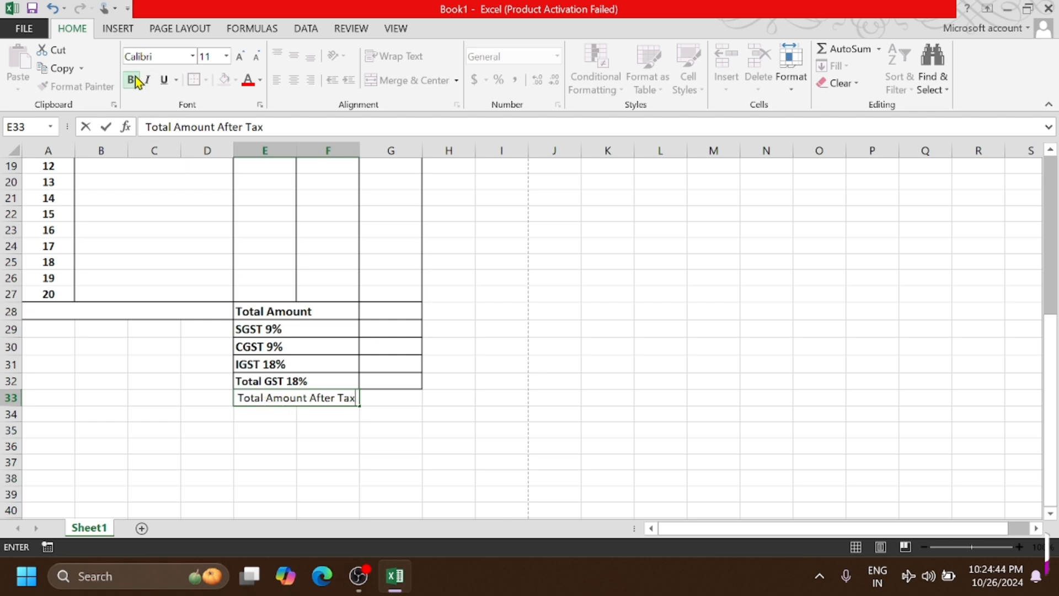
key(Return)
key(Return)
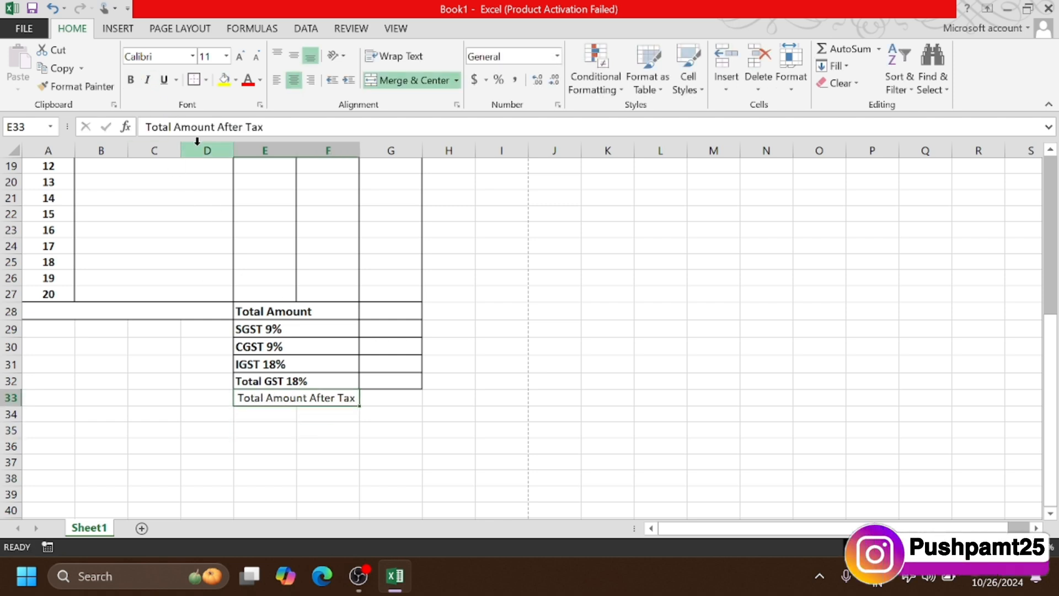
Make the "Total Amount After Tax" label bold at font size 12 and widen columns E to G to fit it.
click(131, 80)
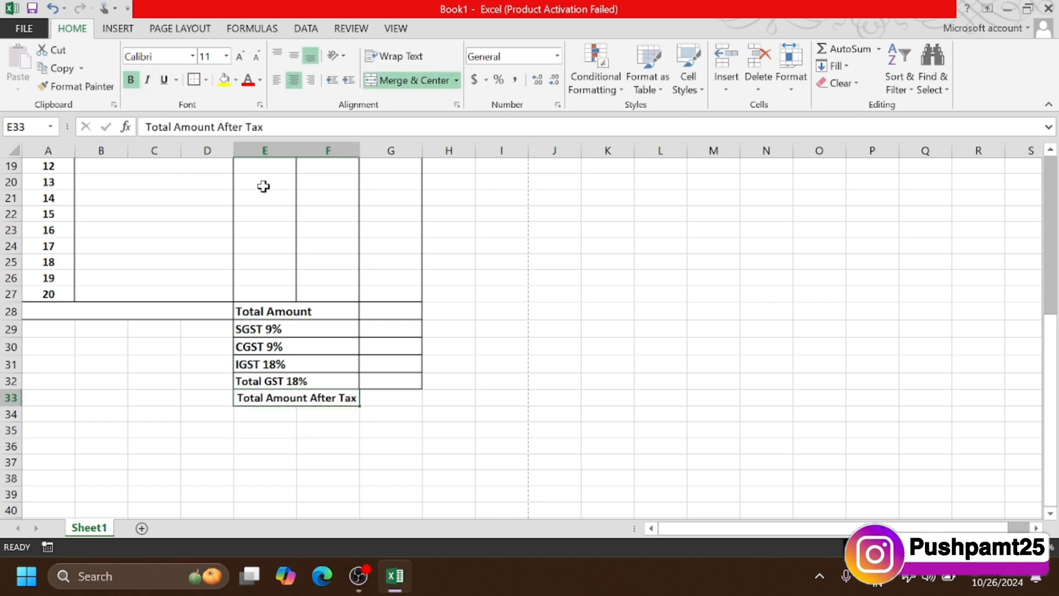
click(239, 57)
drag(279, 175, 392, 150)
drag(296, 151, 307, 151)
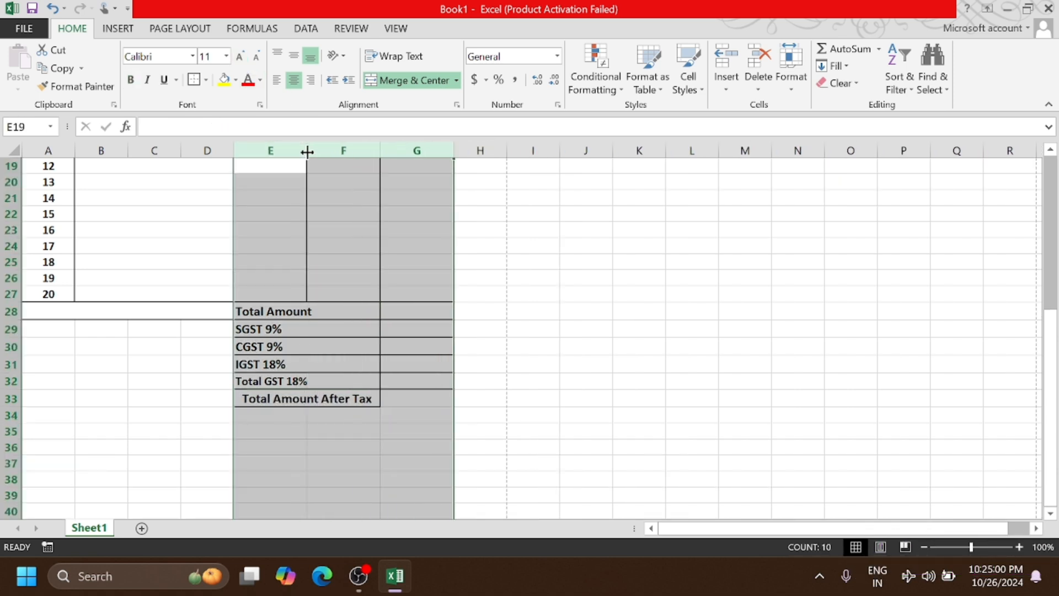
Left-align the "Total Amount After Tax" label and add a border around cell G33.
click(306, 407)
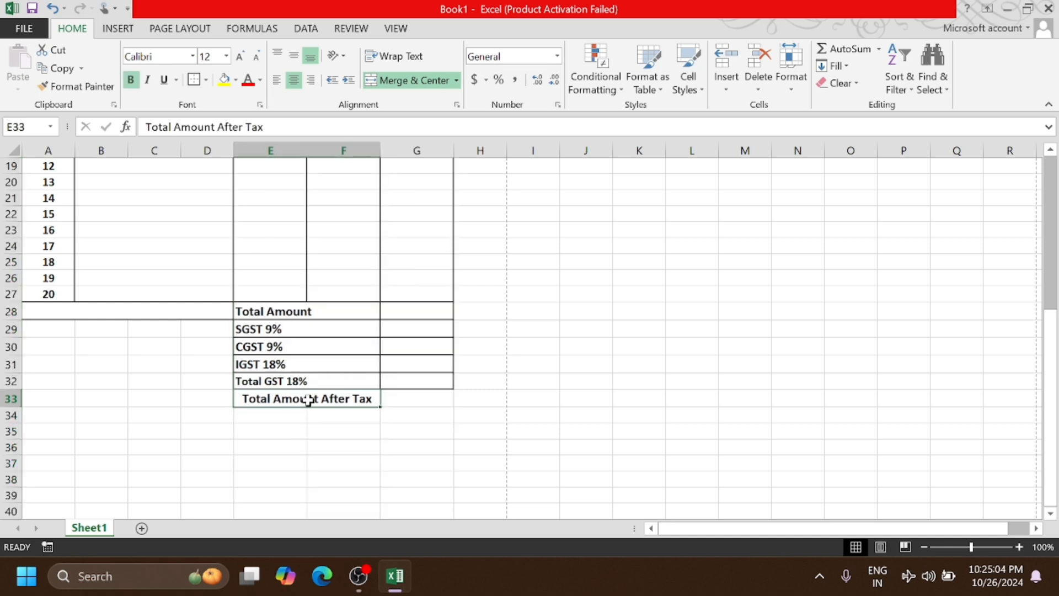
click(276, 83)
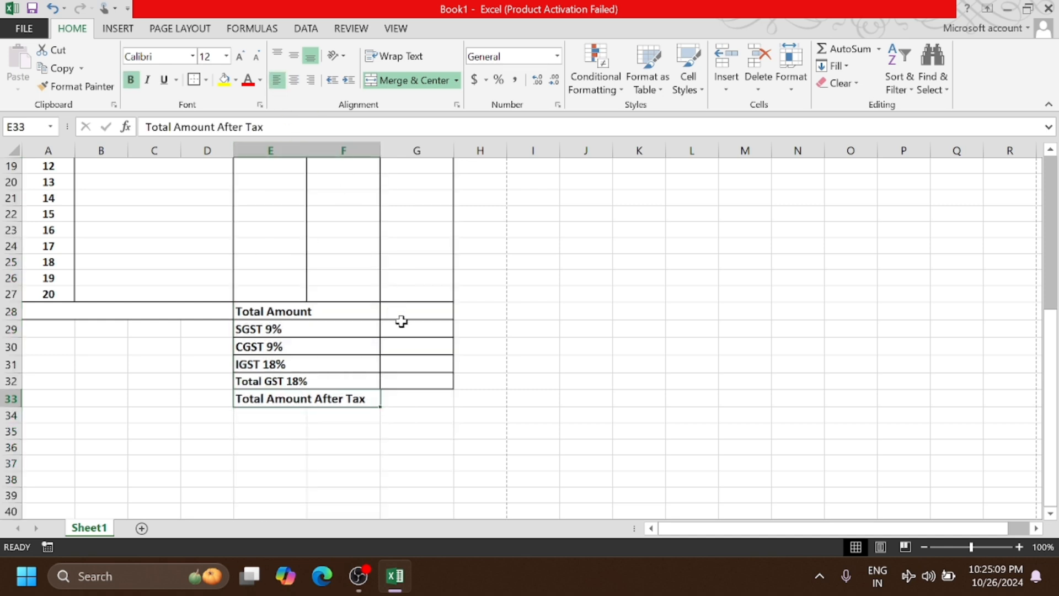
click(402, 397)
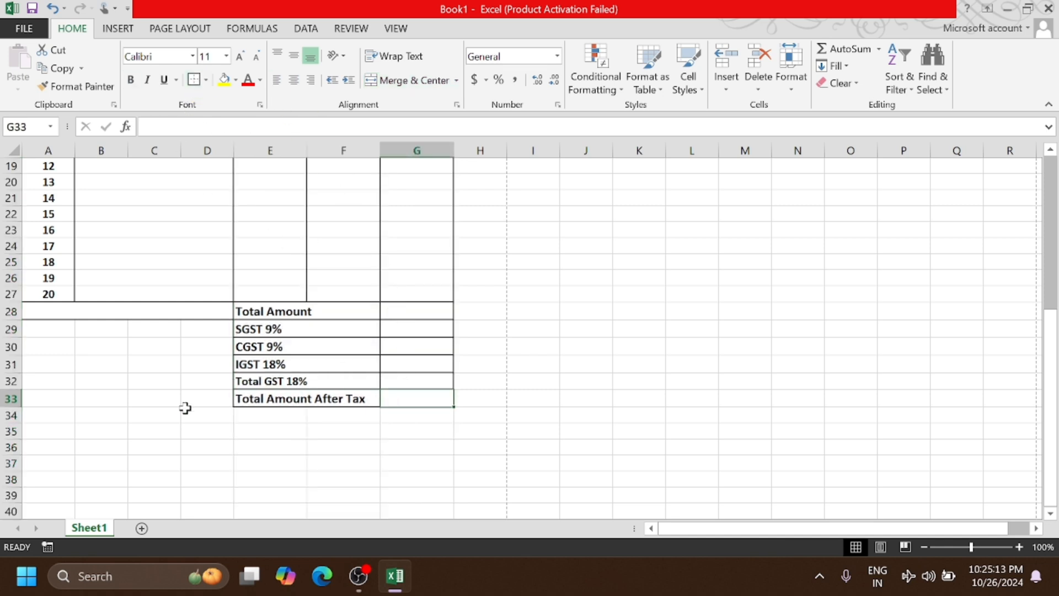
Try to merge and center the blank range A29:D33 beside the GST rows.
drag(37, 336, 193, 397)
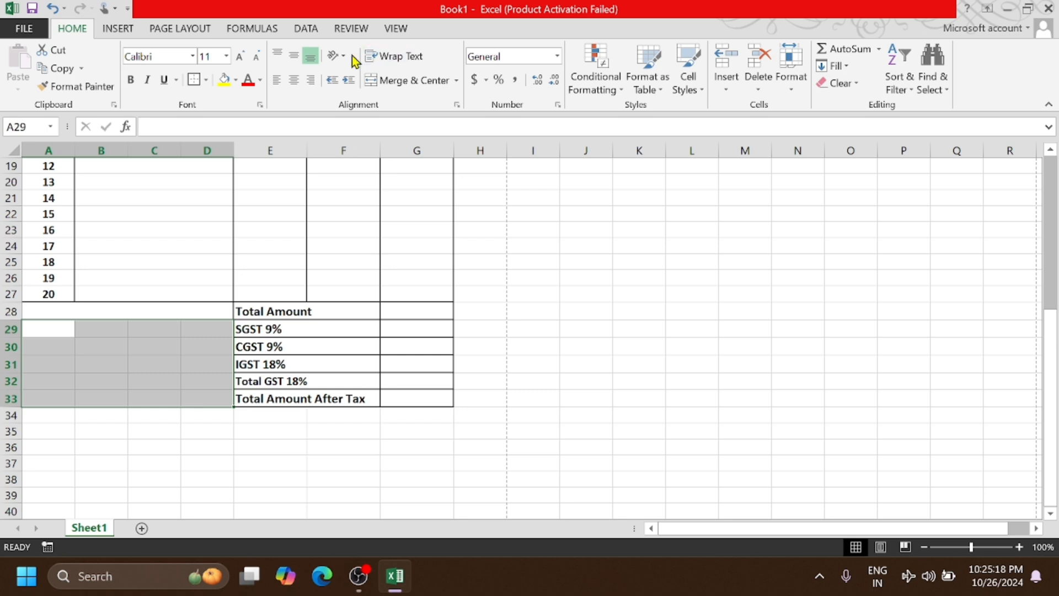
click(385, 81)
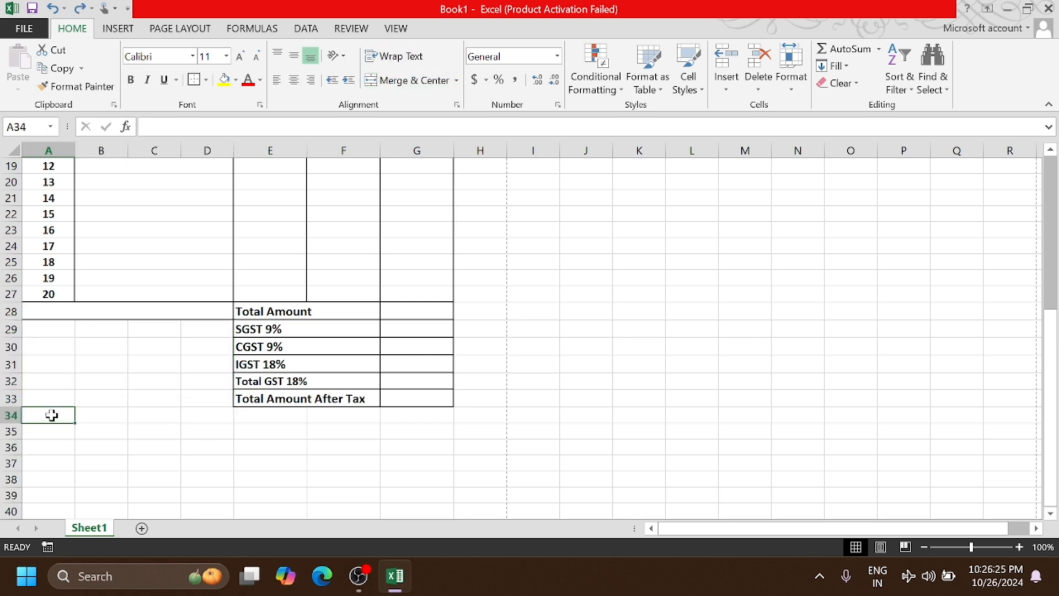
Add a box border around the range A34:G37 below the totals.
drag(52, 413, 401, 462)
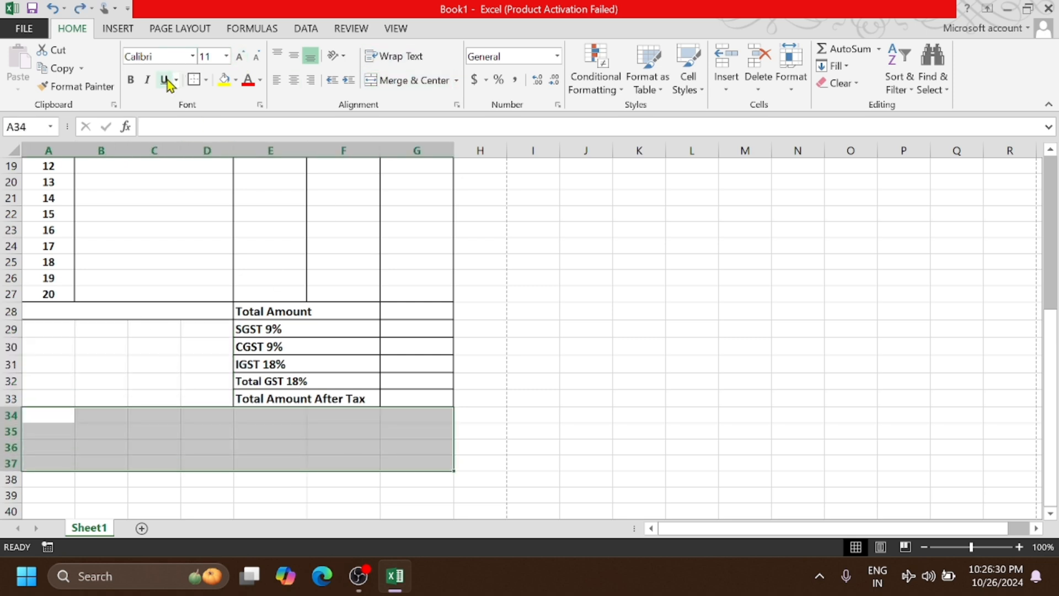
click(197, 80)
click(532, 346)
Merge and center cells B36:C36 in the signature area and enter "Customer Sign." there.
scroll(463, 436, down, 1)
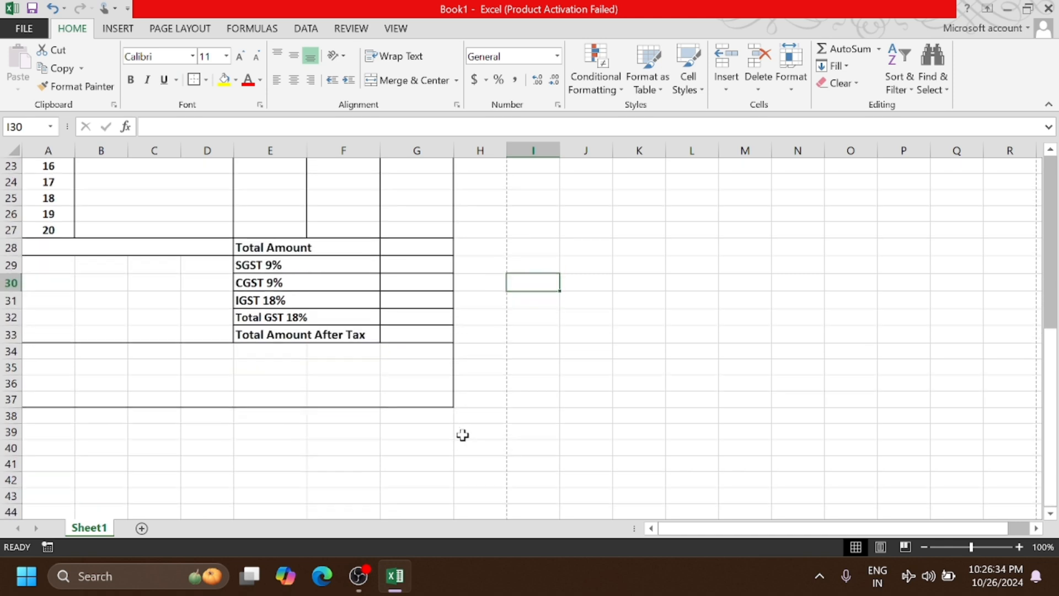
drag(111, 381, 148, 383)
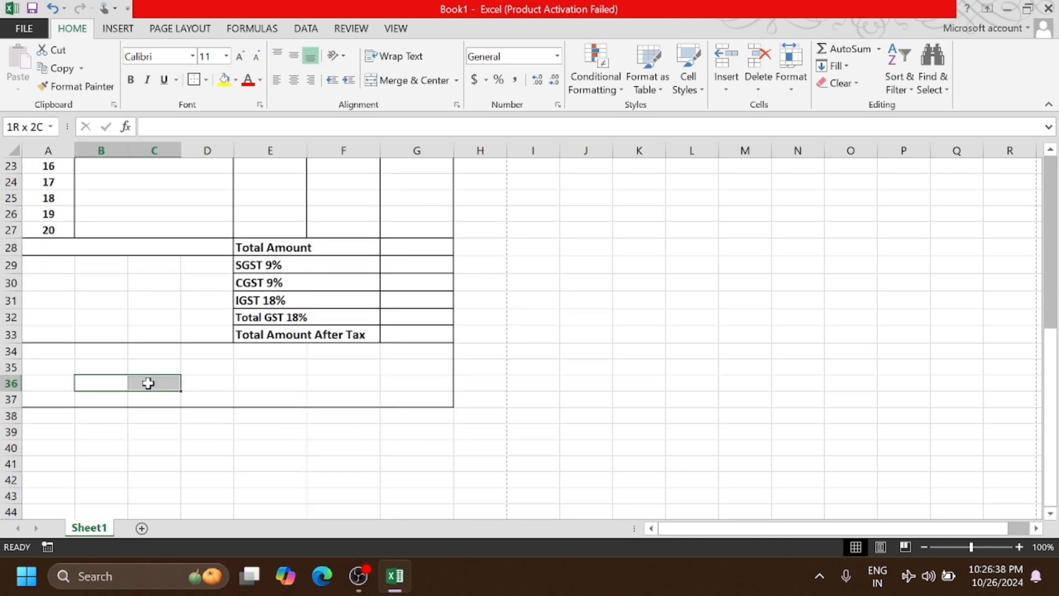
click(386, 83)
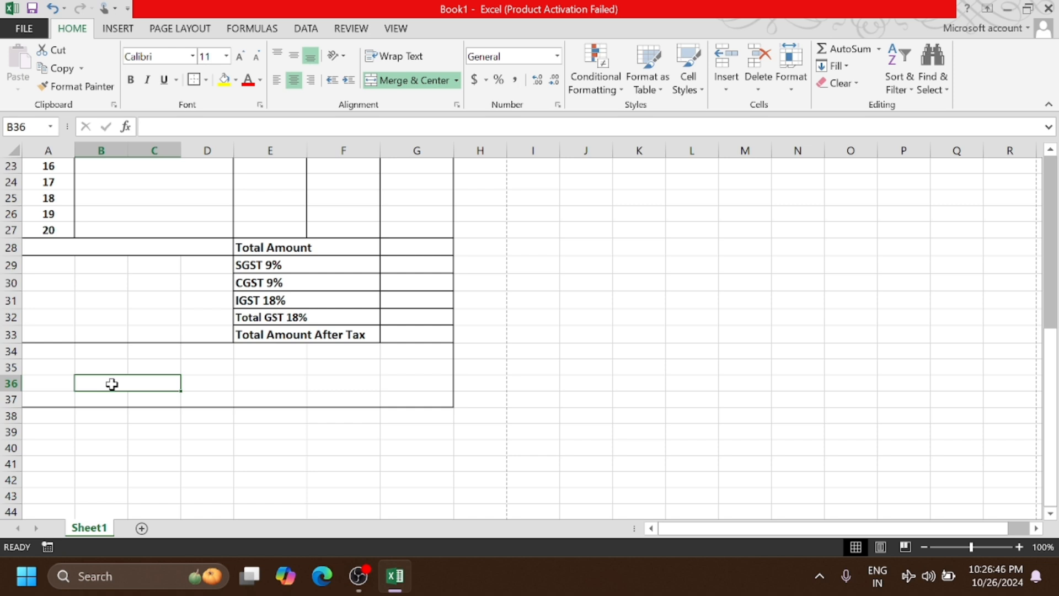
text(Customer )
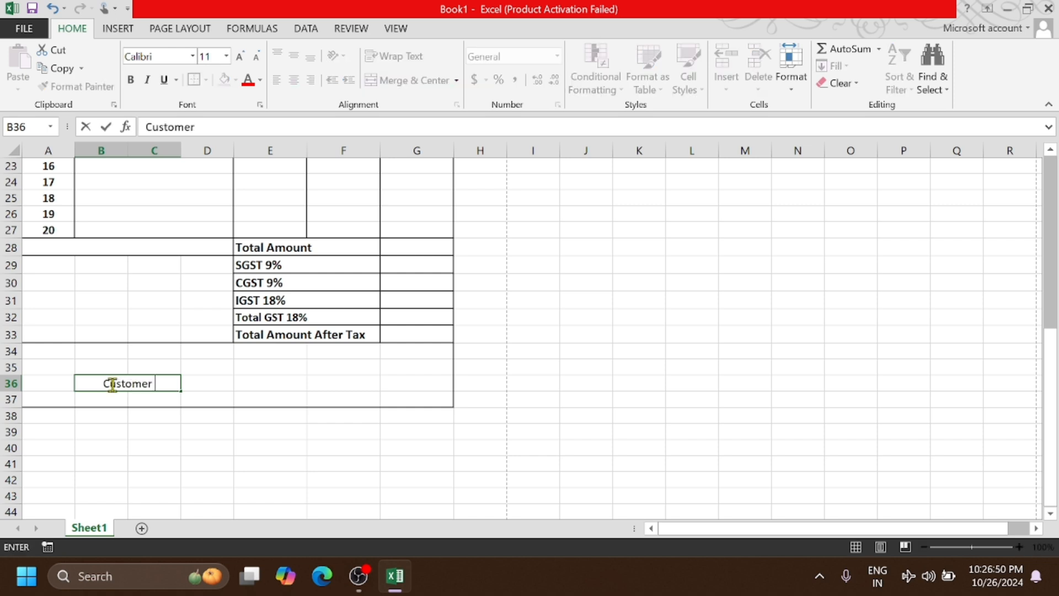
text(Sign.)
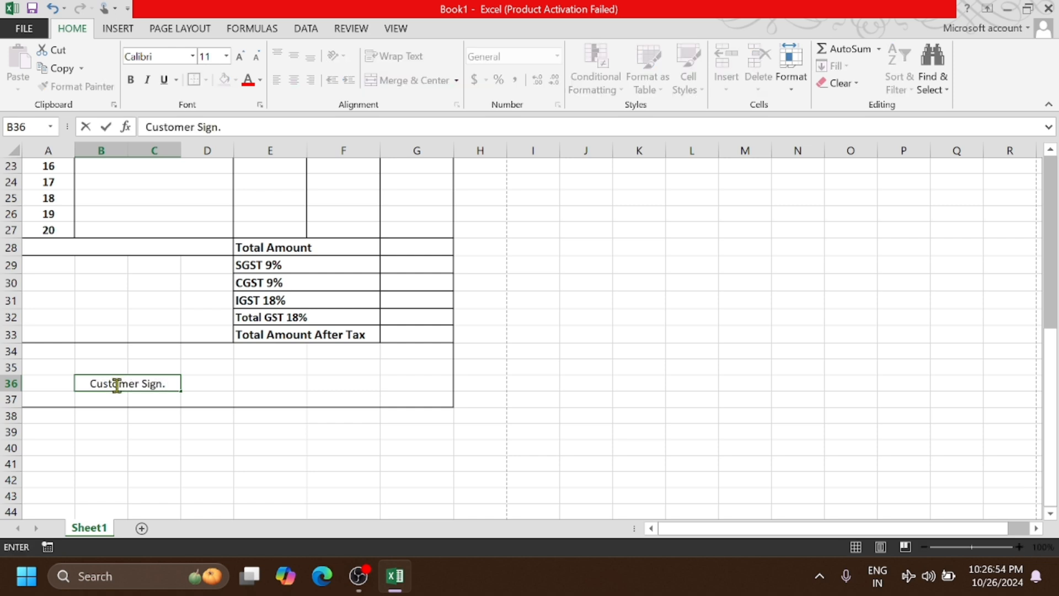
Merge and center cells E36:F36 and enter "Authorise Sign." beside the customer signature label.
drag(279, 382, 330, 387)
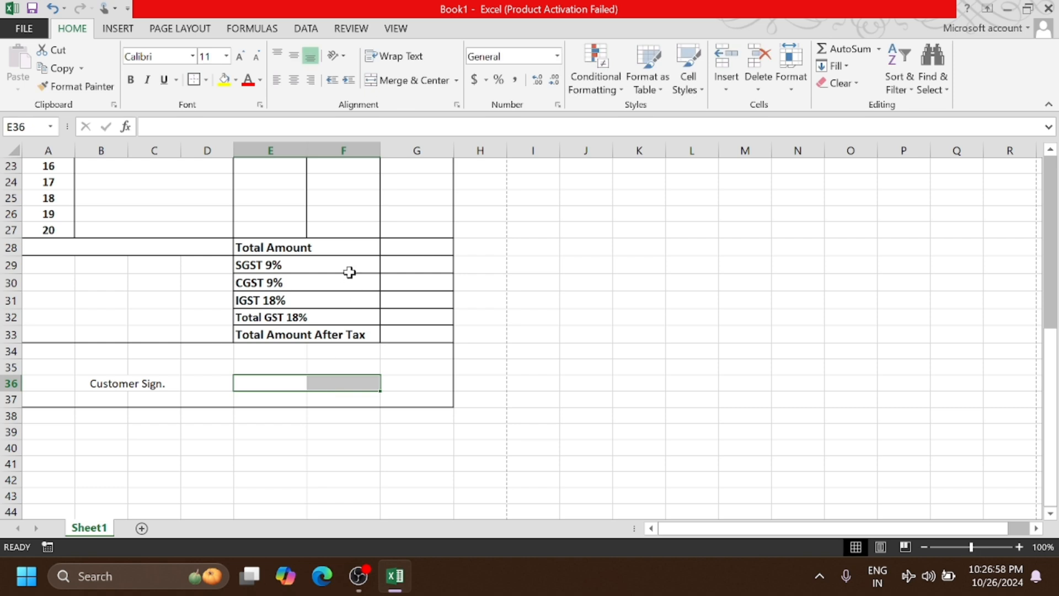
click(396, 80)
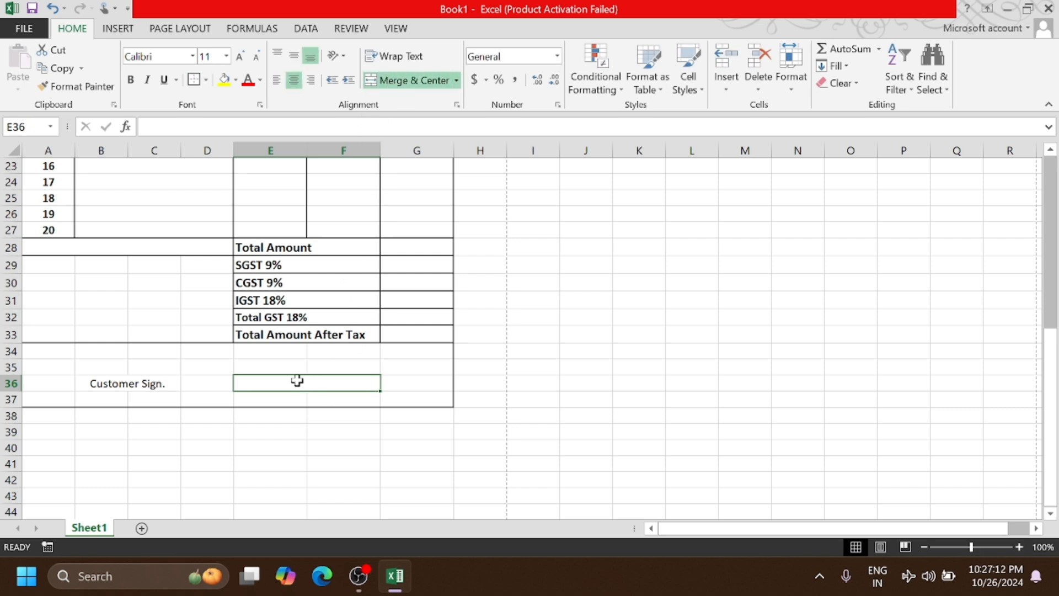
text(Authorise)
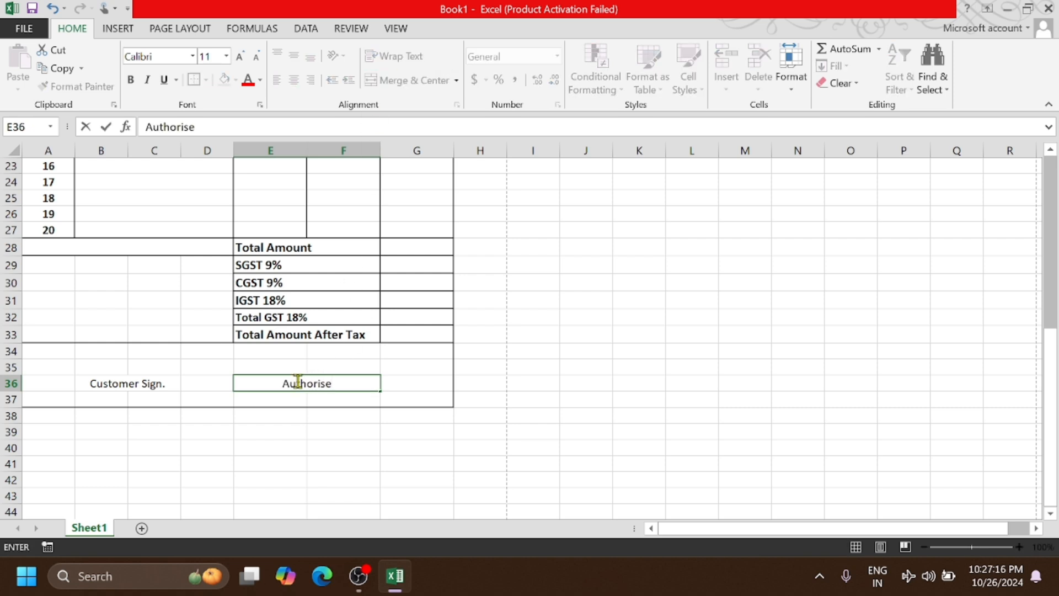
text( Sign)
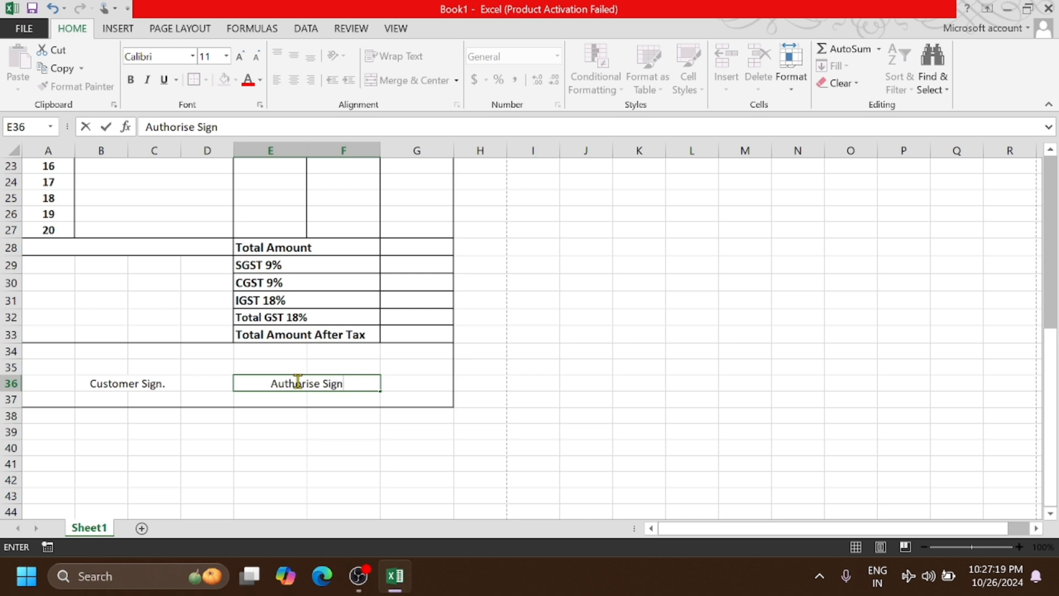
text(.)
click(489, 423)
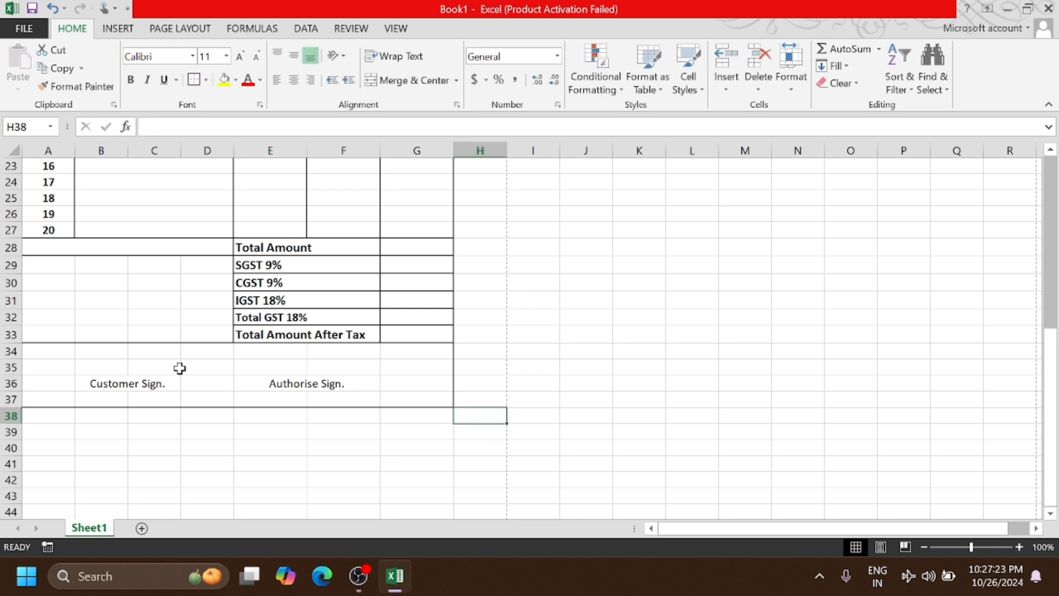
Merge and center cells A29:D29 beside the SGST row and enter the heading "Bank Details".
drag(52, 265, 198, 265)
click(395, 83)
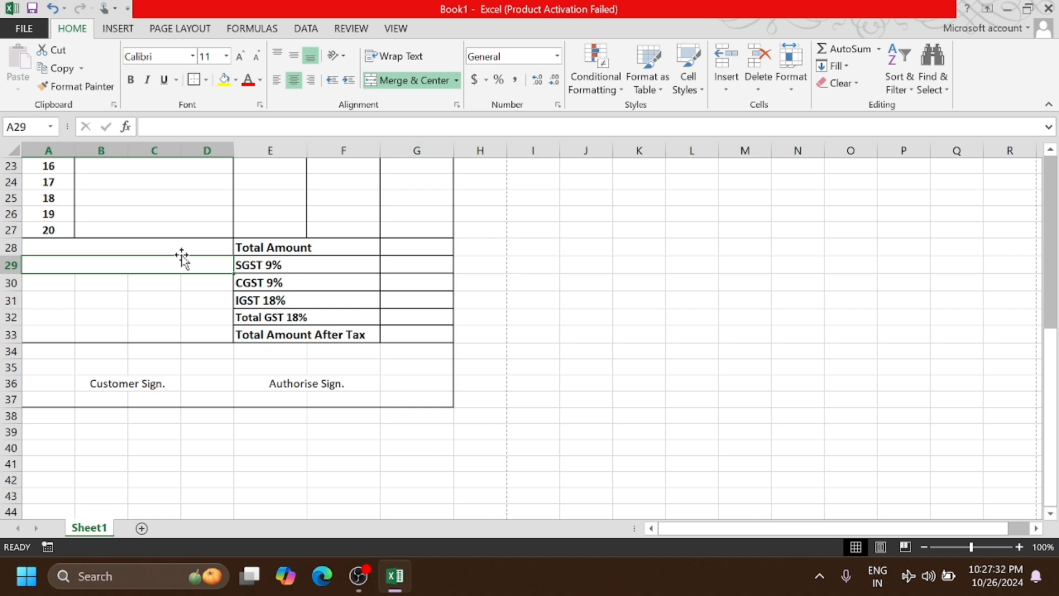
text(Bank De)
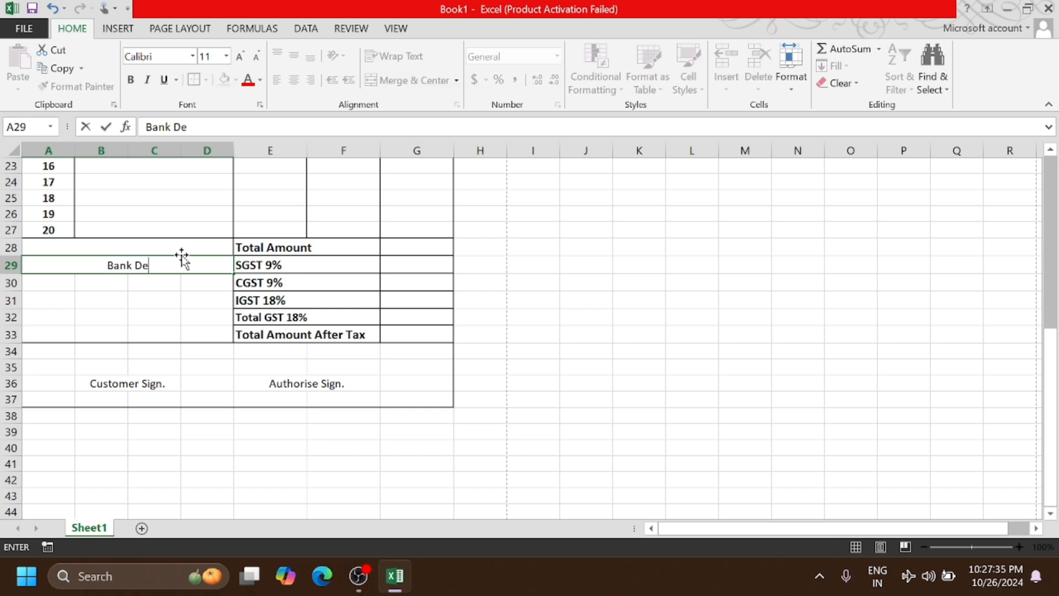
text(tails)
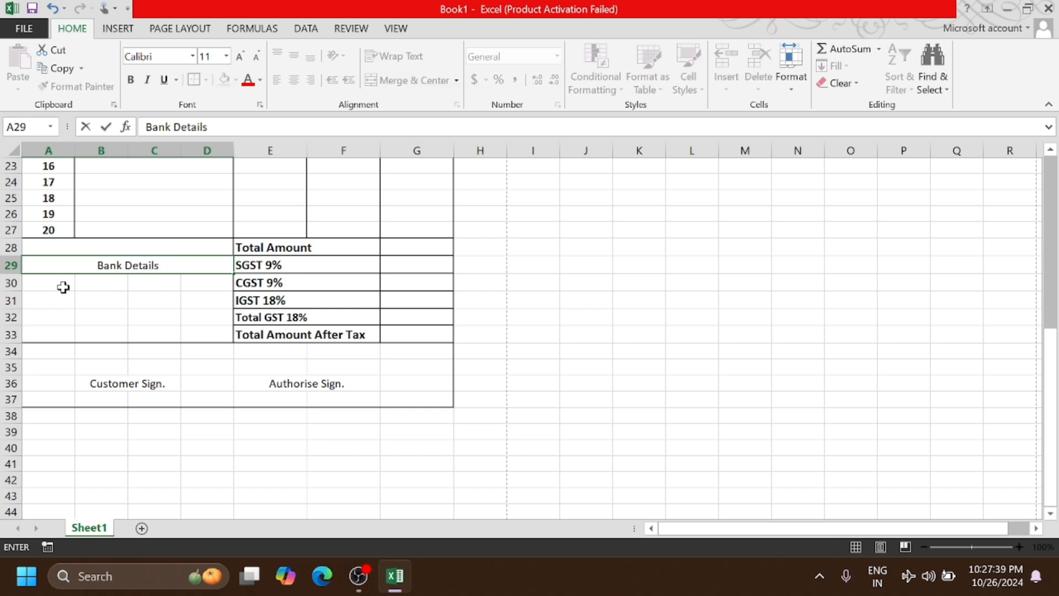
Merge and center cells A30:D30 under the Bank Details heading and enter "Bank Name: PNB".
drag(63, 286, 188, 291)
click(409, 80)
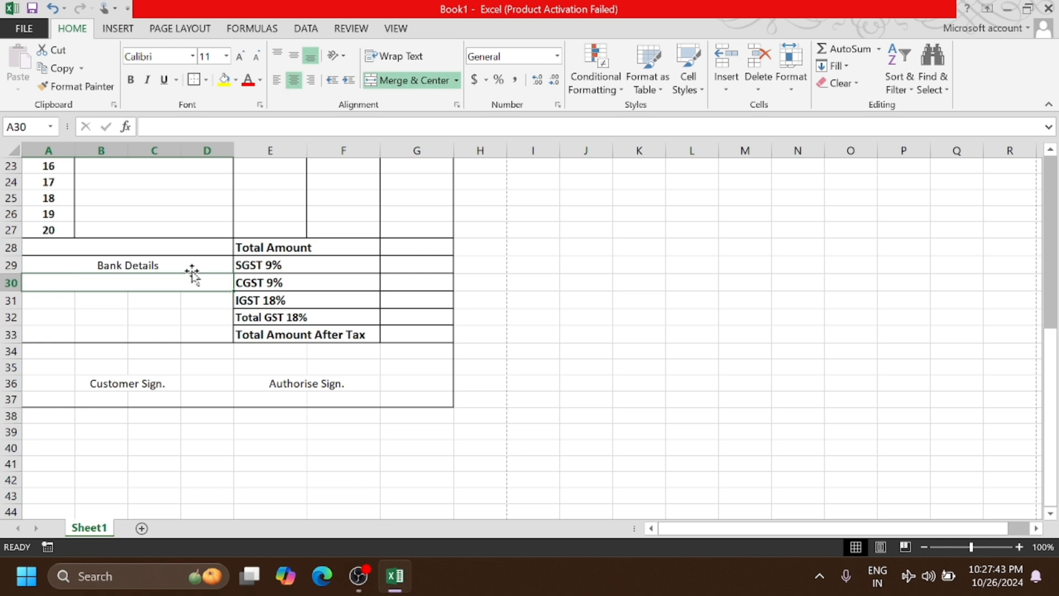
text(Bank)
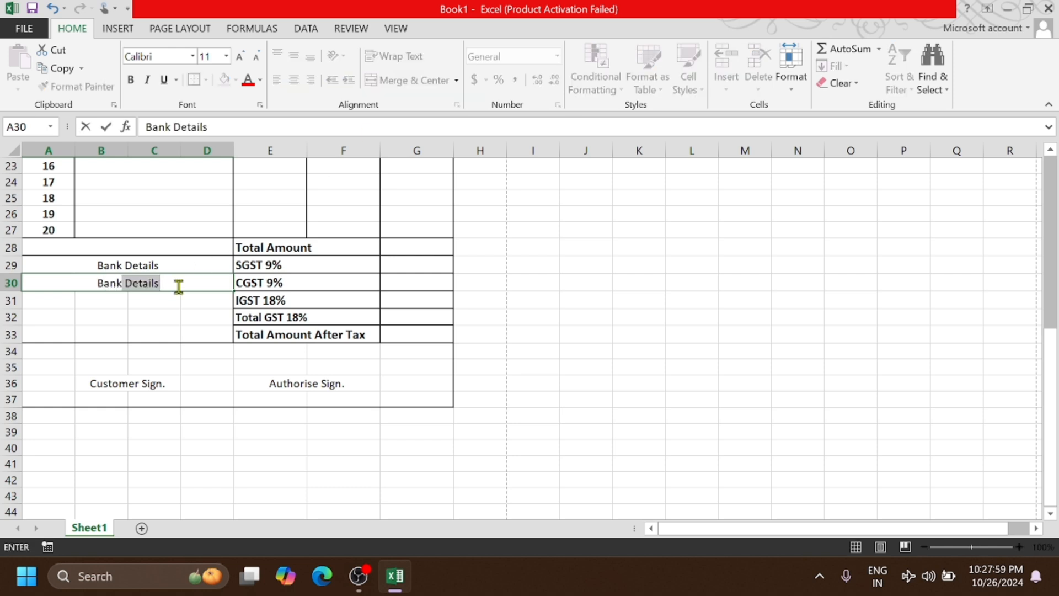
text( Name)
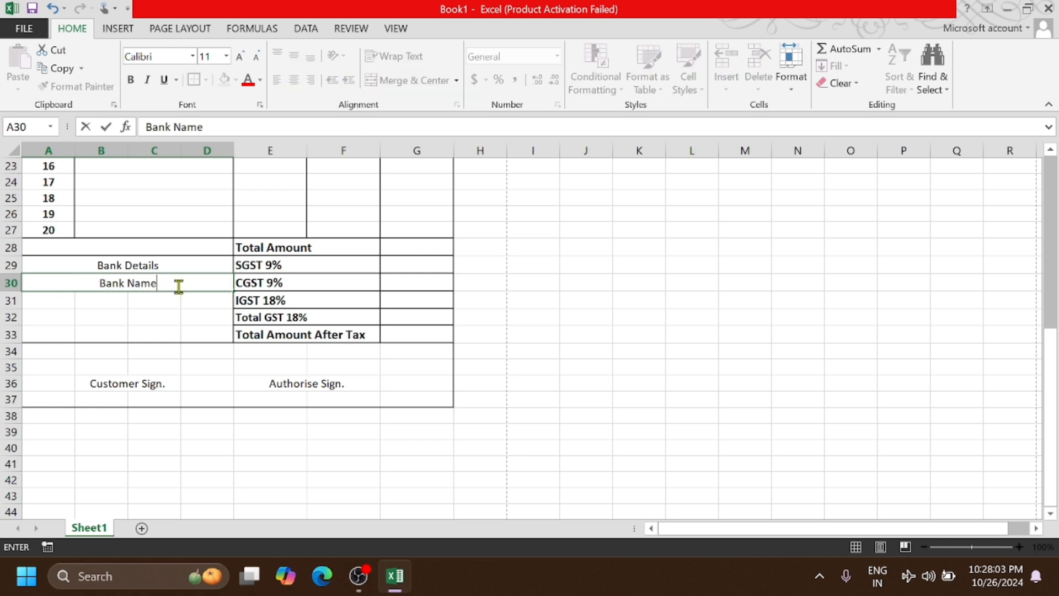
text(: PNB)
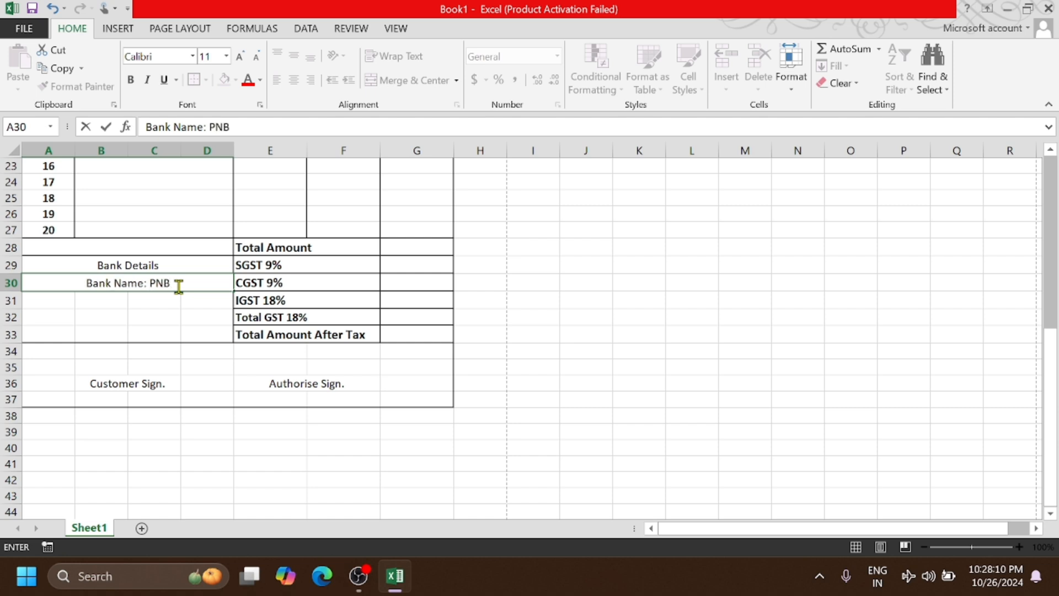
key(Return)
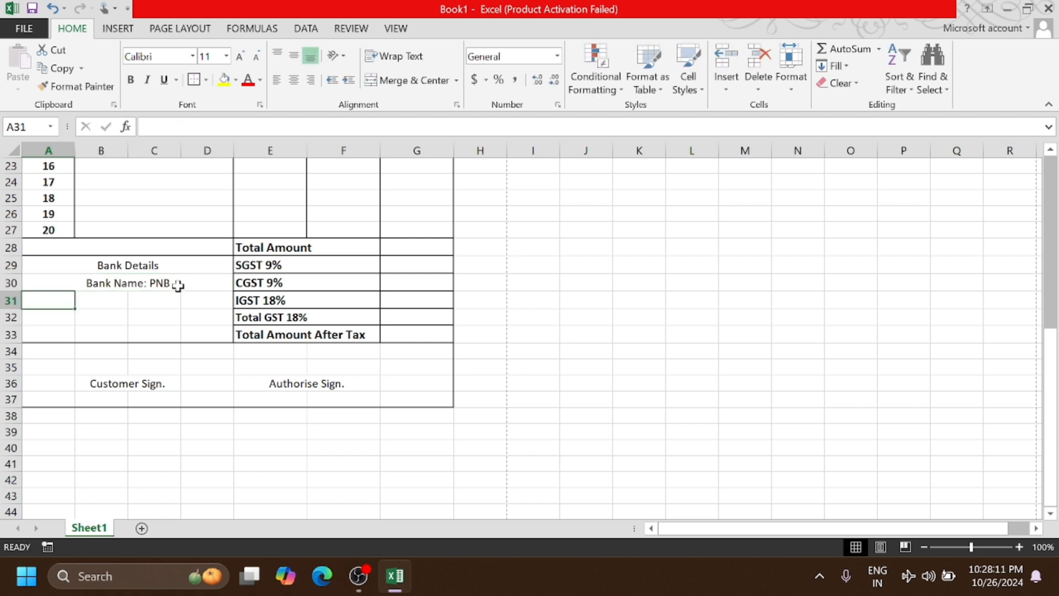
Merge and center cells A31:D31 below the bank name and enter "Branch: jalandhar".
drag(58, 299, 187, 301)
click(409, 80)
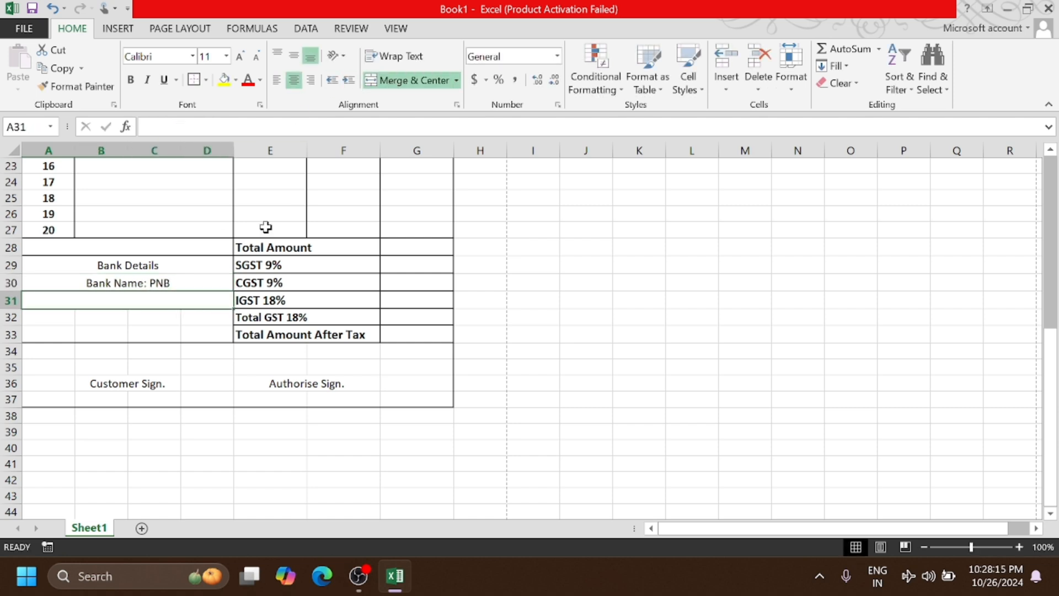
text(Branch)
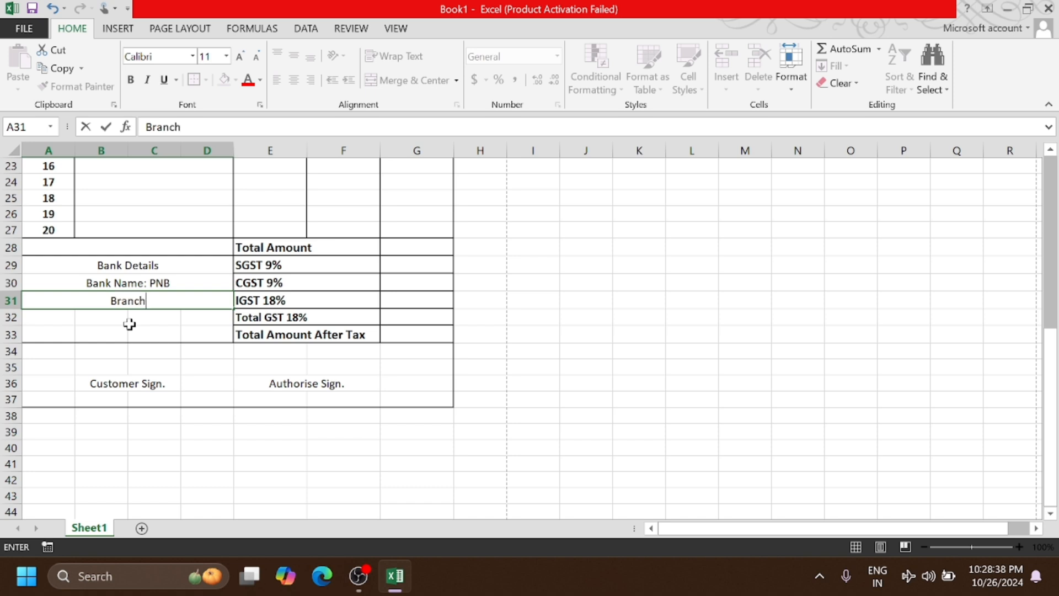
text(: jalandhar)
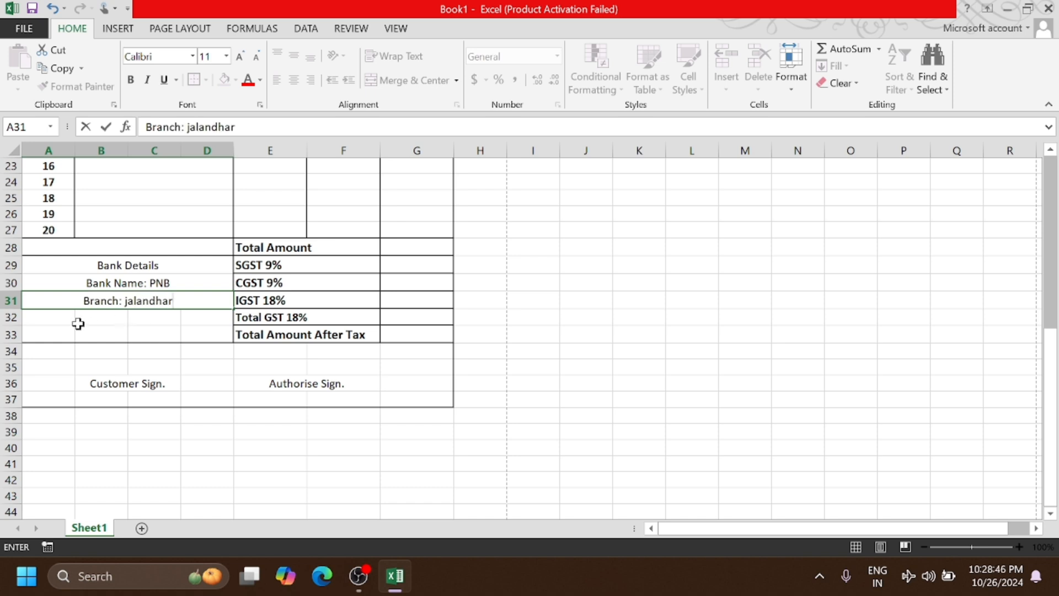
Merge and center cells A32:D32 and enter the "A/C No:" label followed by the bank account number.
drag(64, 319, 198, 318)
click(419, 80)
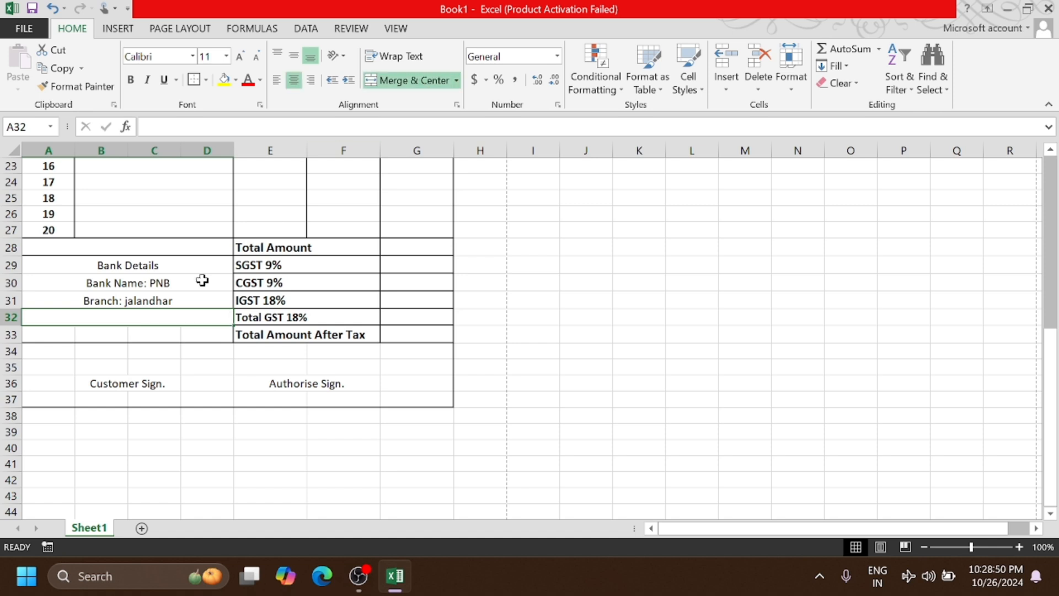
text(A)
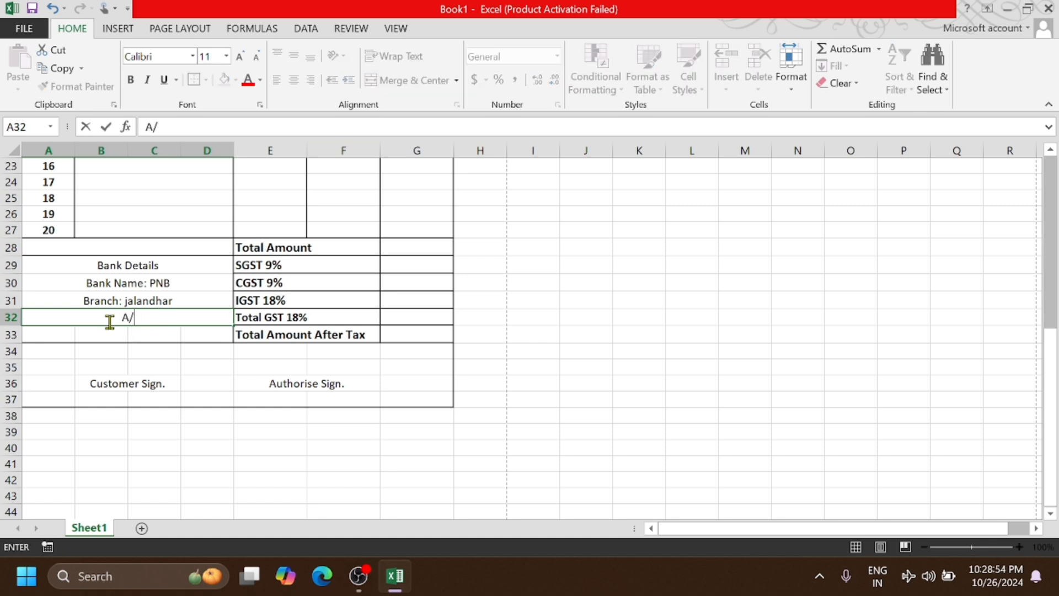
text(/C No: 0987654)
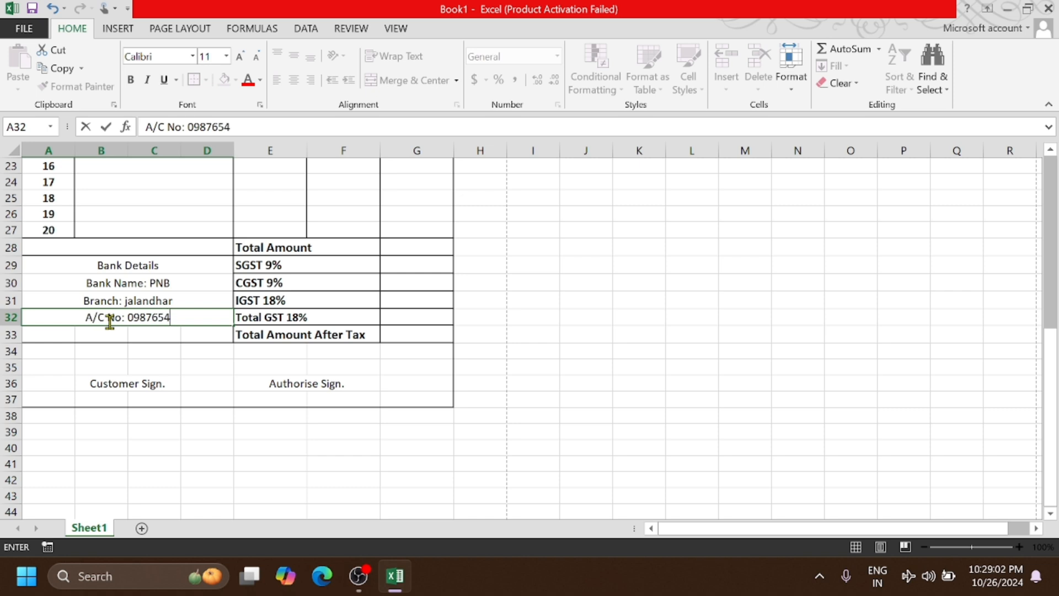
text(321)
key(Return)
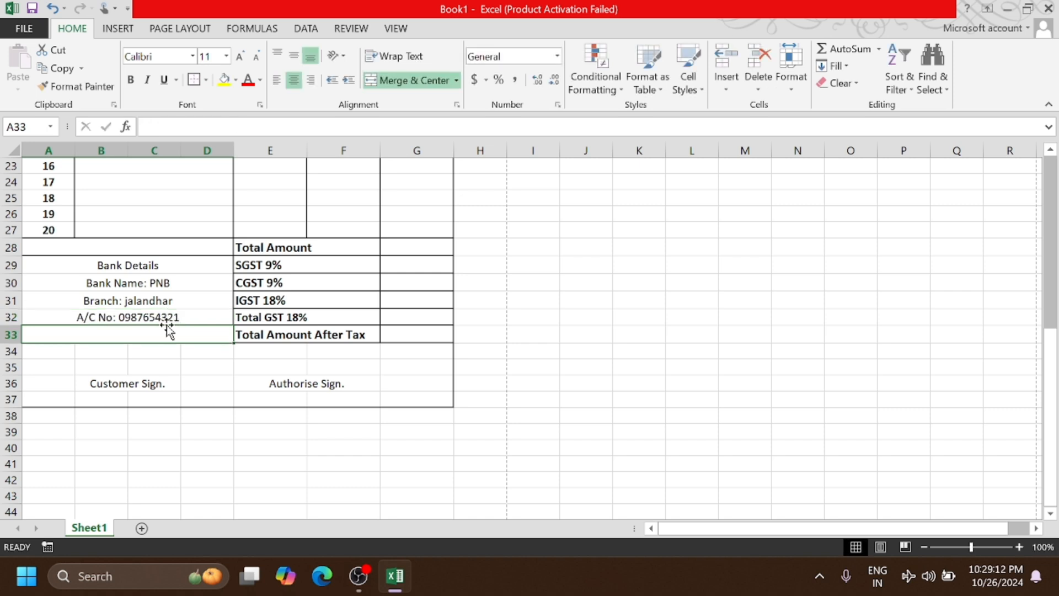
Merge and center cells A33:D33 below the account number and enter "IFSC CODE: PNBOO132".
text(IFSC)
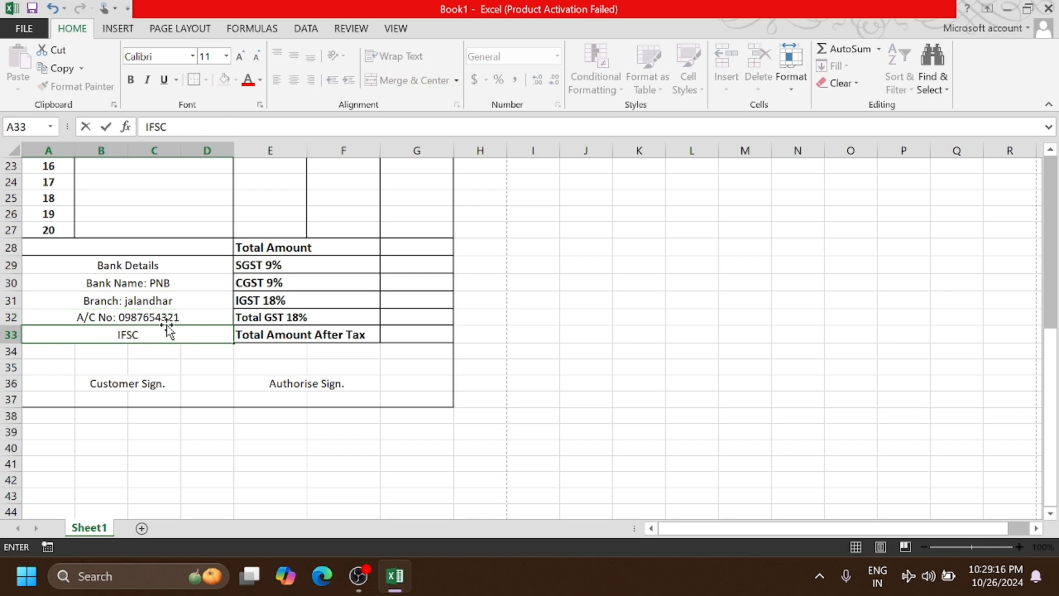
text( CODE:)
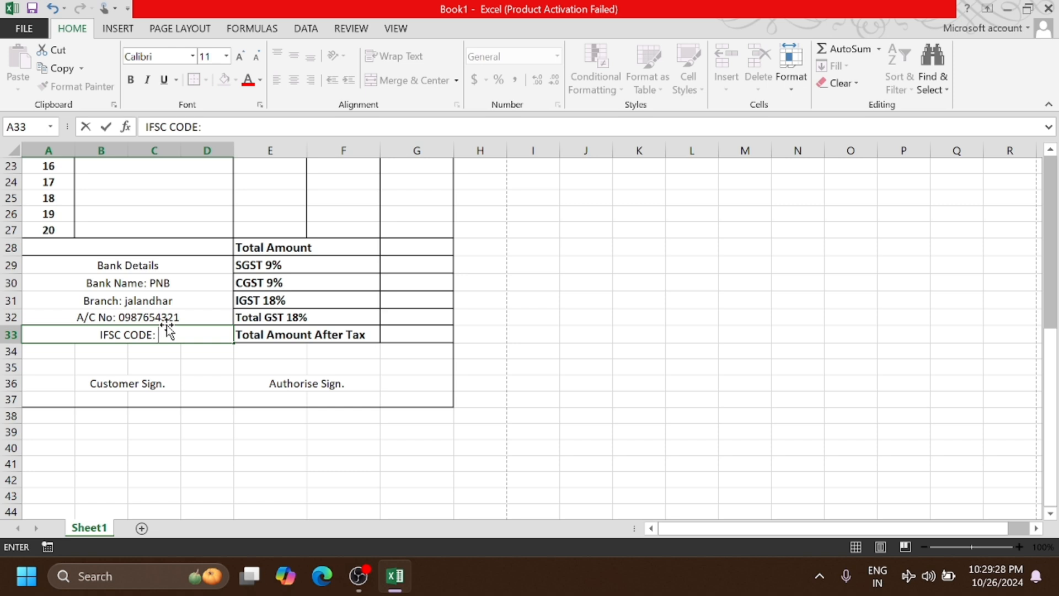
text( PNBOO13)
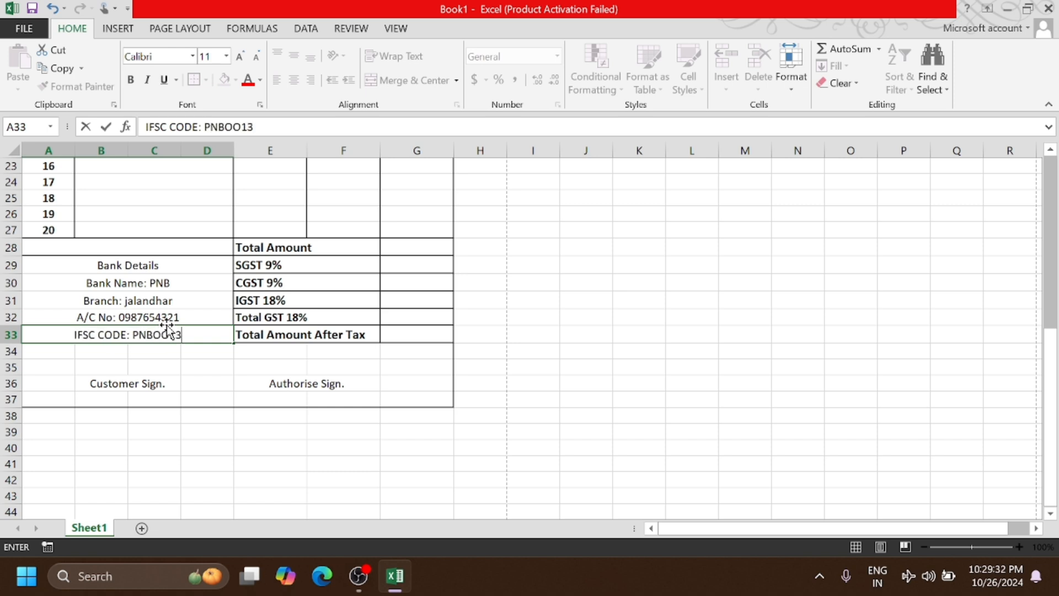
text(2)
key(ctrl+Return)
Left-align the bank details in A29:D33 and make them bold at font size 12.
drag(95, 271, 150, 332)
click(279, 82)
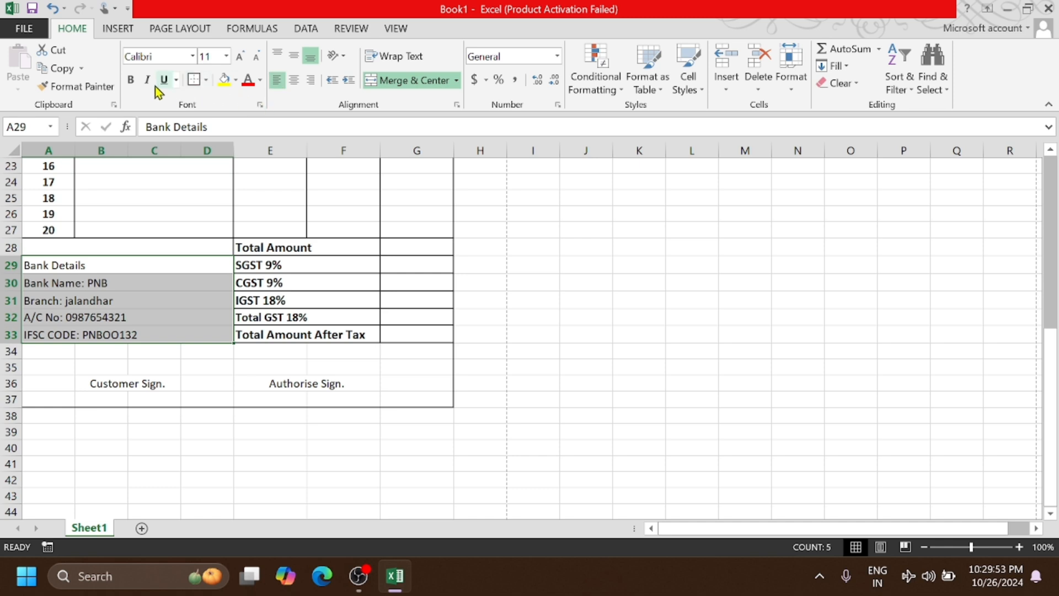
key(ctrl+b)
click(239, 57)
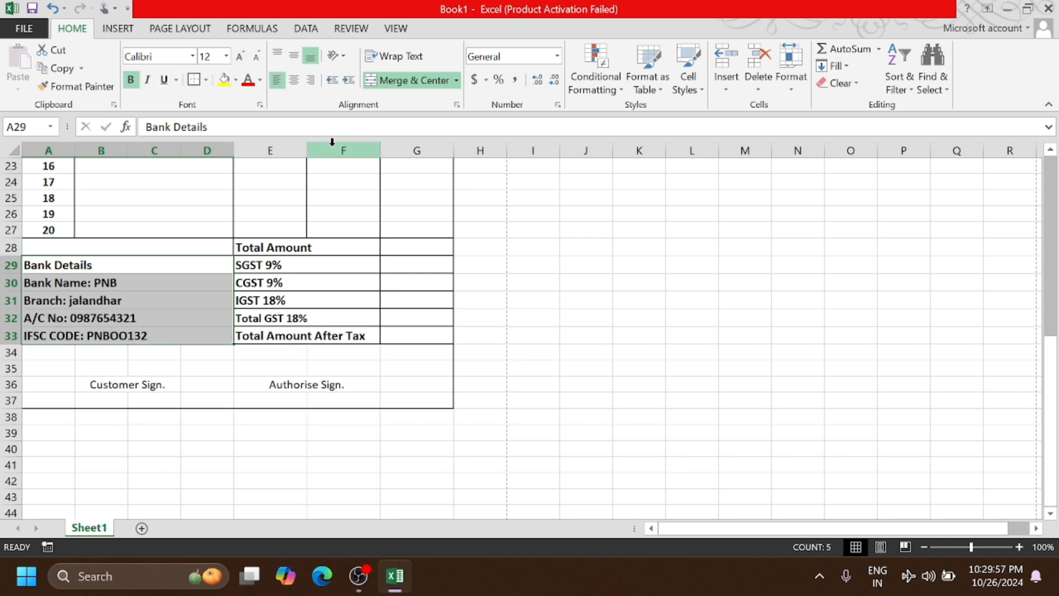
Make the "Customer Sign." label bold at font size 12.
click(118, 385)
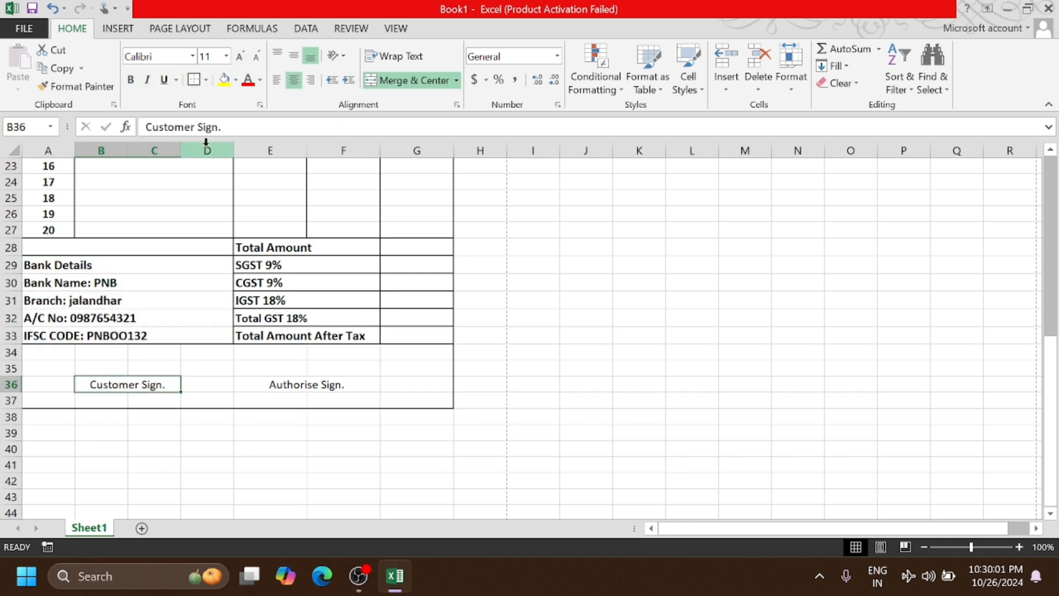
click(130, 79)
click(240, 56)
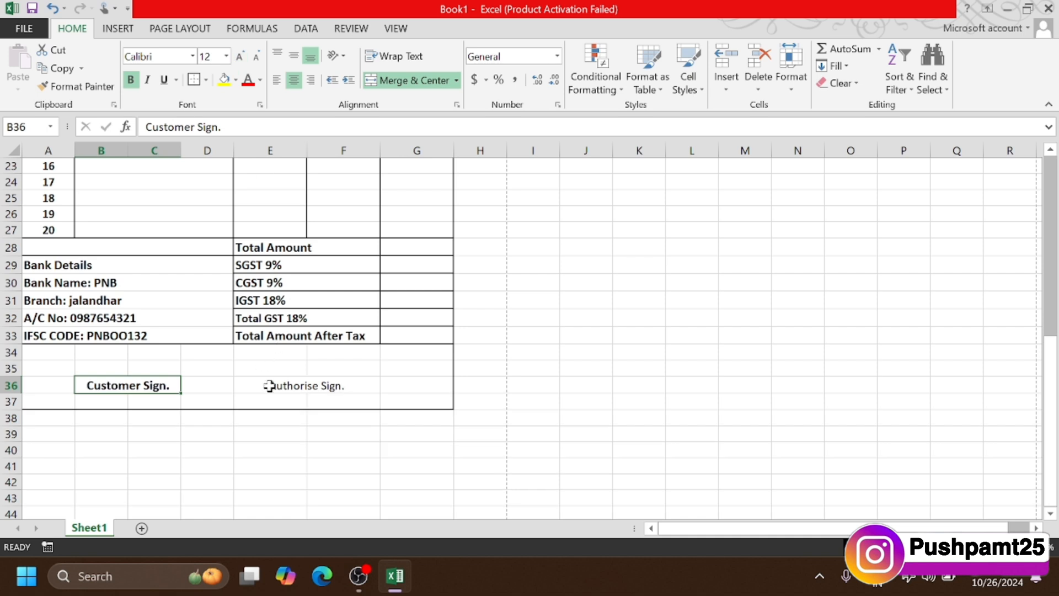
Make the "Authorise Sign." label bold and increase its font size to 12.
click(300, 385)
drag(340, 353, 308, 252)
click(320, 442)
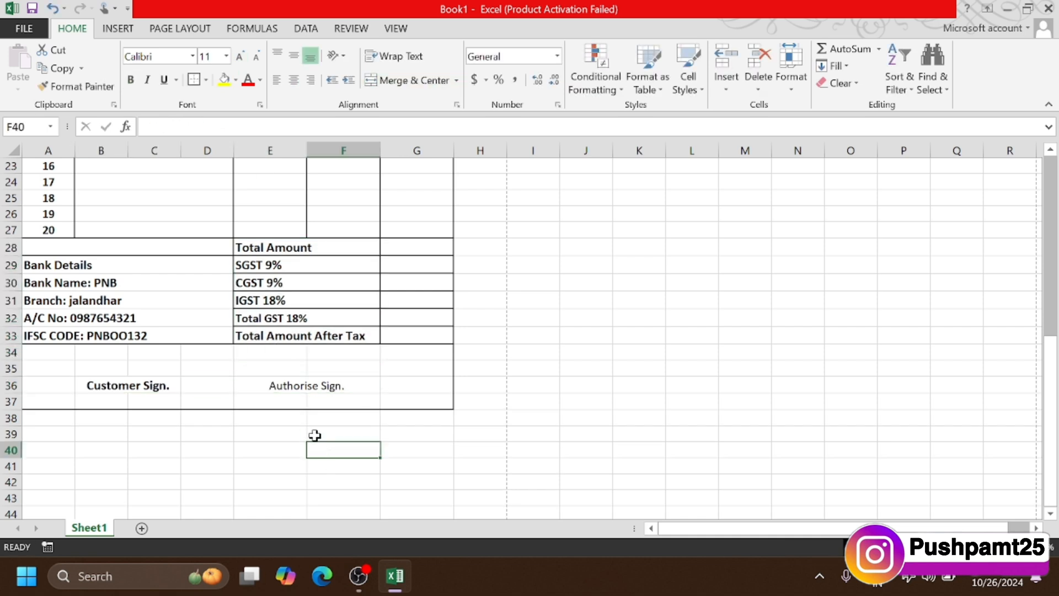
click(316, 385)
click(131, 80)
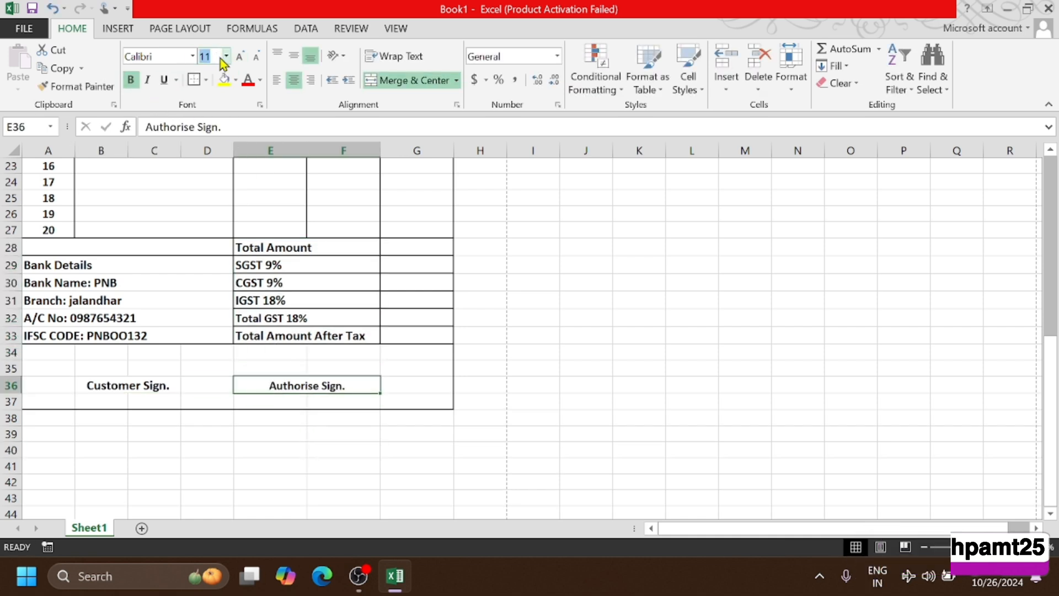
click(240, 57)
click(540, 319)
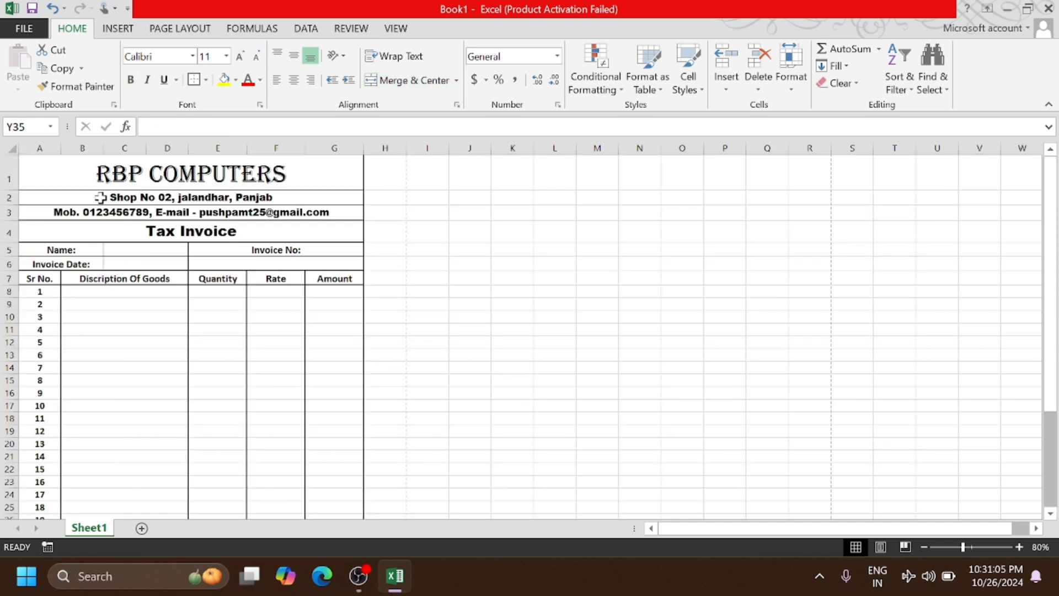
Fill the RBP COMPUTERS title in row 1 and the shop address in row 2 with the lightest gold theme colour.
click(86, 172)
click(235, 80)
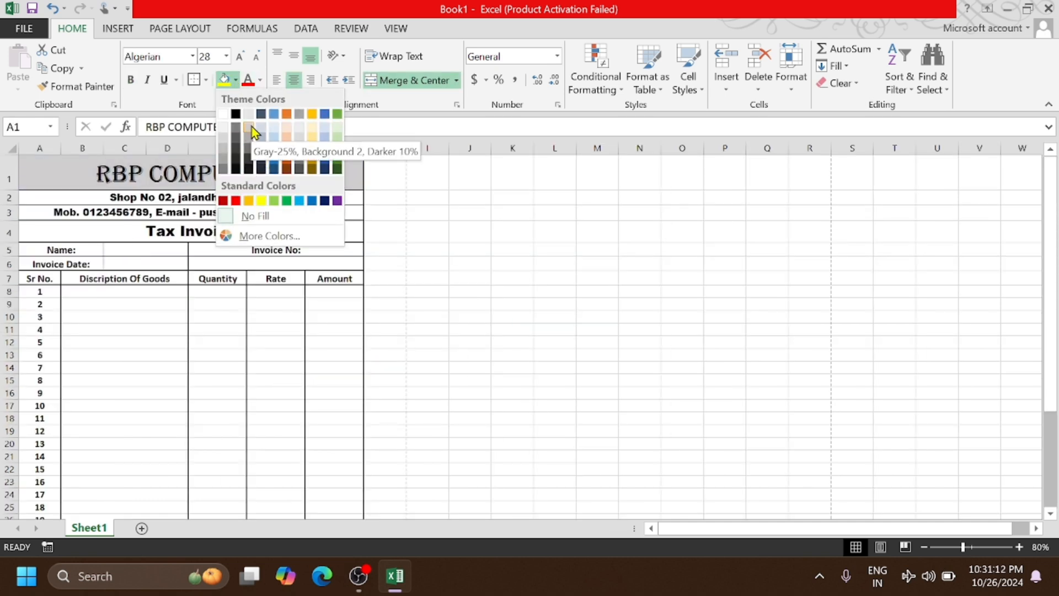
click(311, 128)
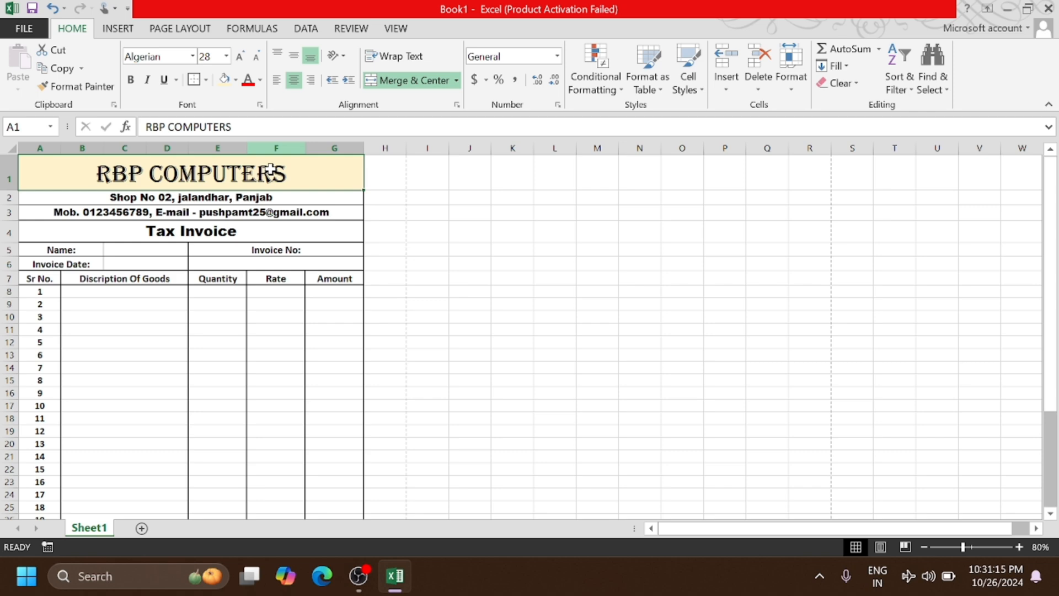
click(102, 200)
click(224, 79)
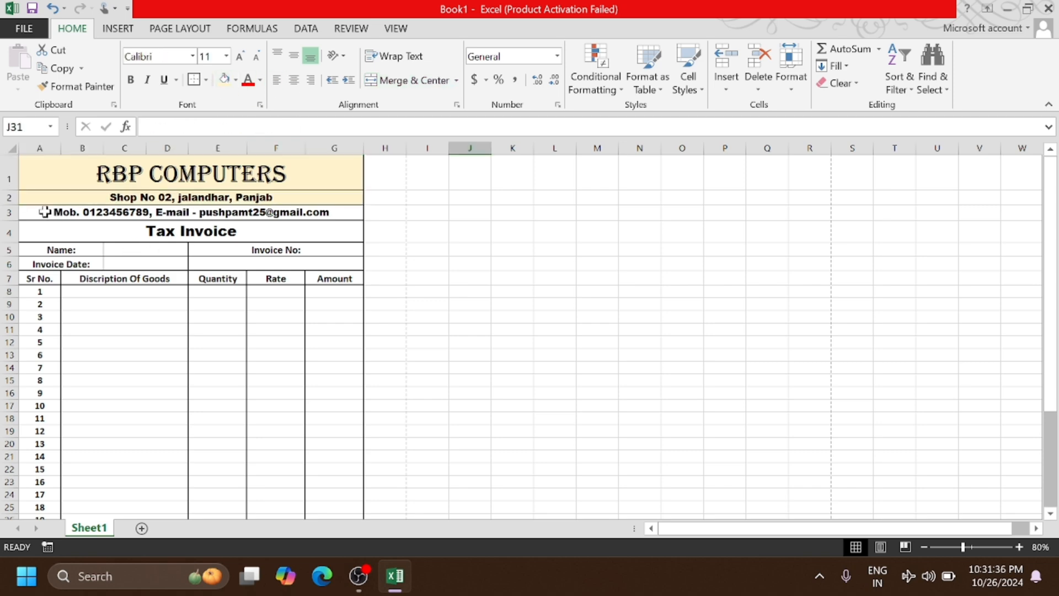
Apply the same light gold fill to the rest of the invoice, from the contact line in row 3 down to the signature area.
drag(51, 212, 185, 473)
click(227, 81)
click(472, 386)
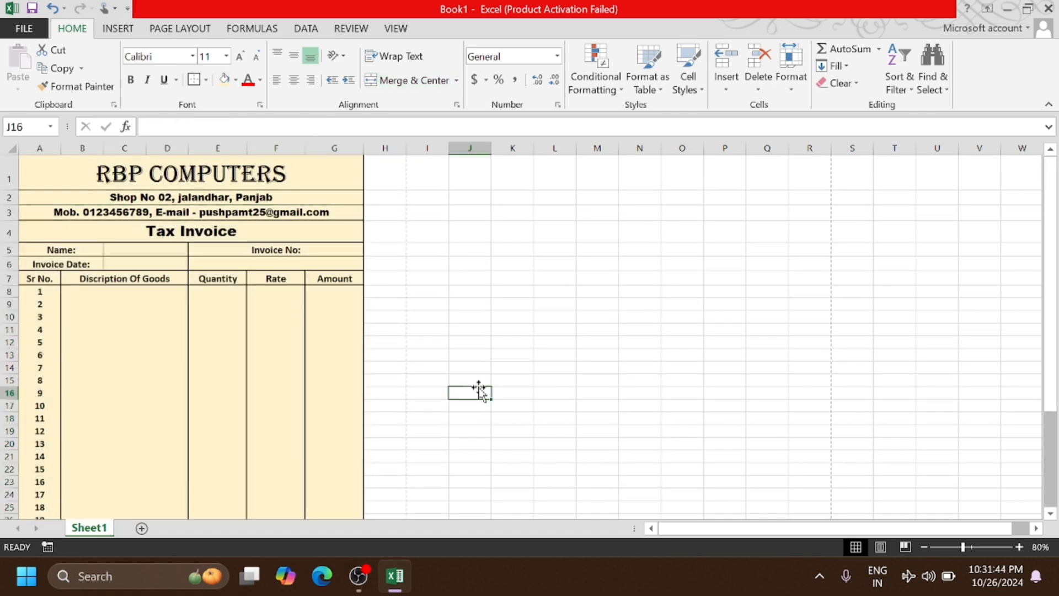
scroll(281, 393, down, 4)
scroll(282, 393, up, 4)
scroll(282, 393, down, 1)
scroll(280, 393, down, 1)
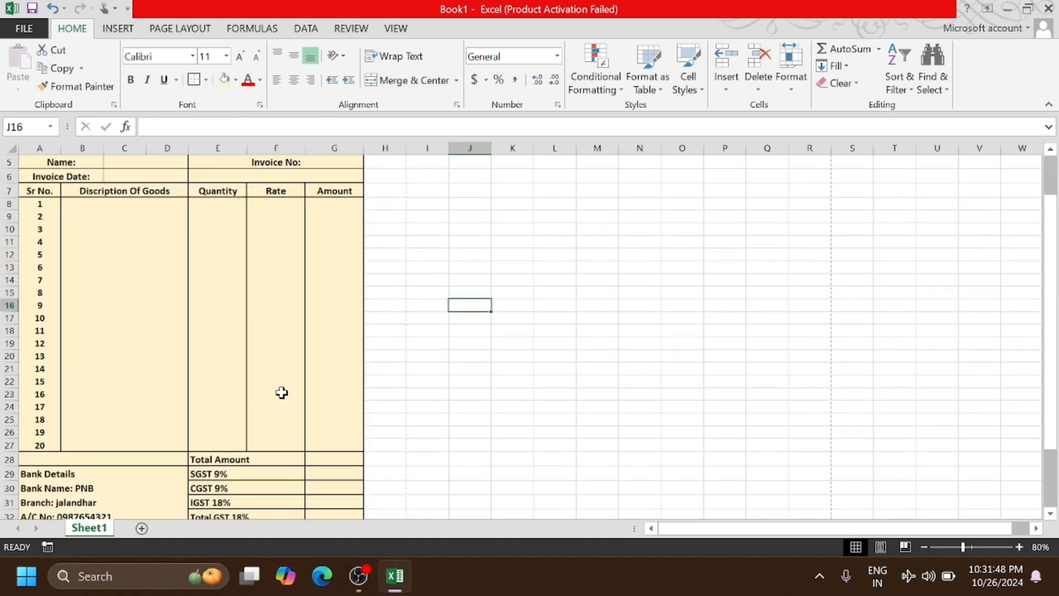
Enter the customer's name in cell C5 beside the "Name:" label.
scroll(221, 331, up, 2)
click(148, 250)
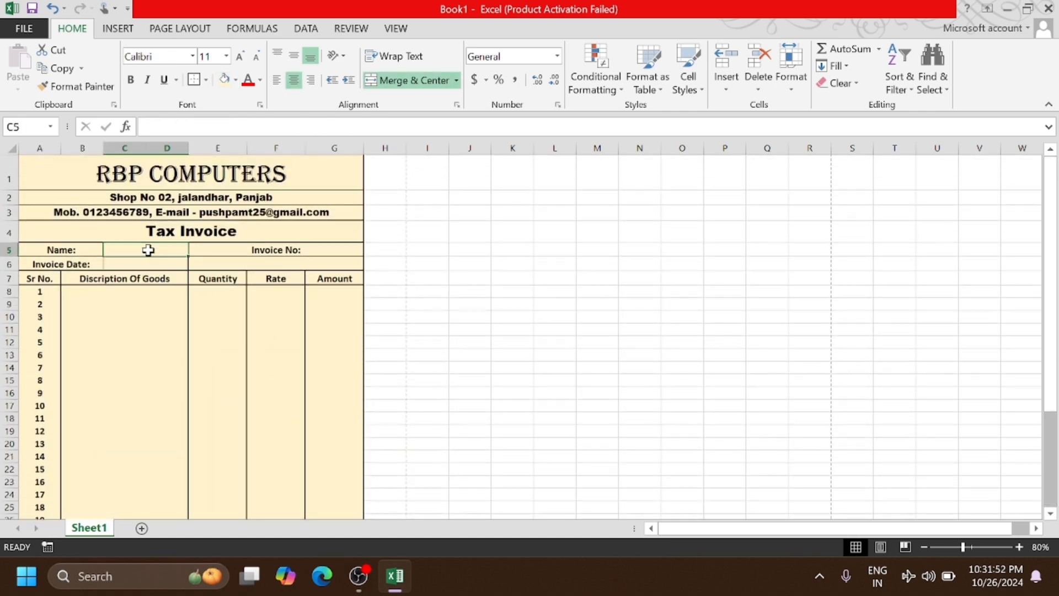
text(PK)
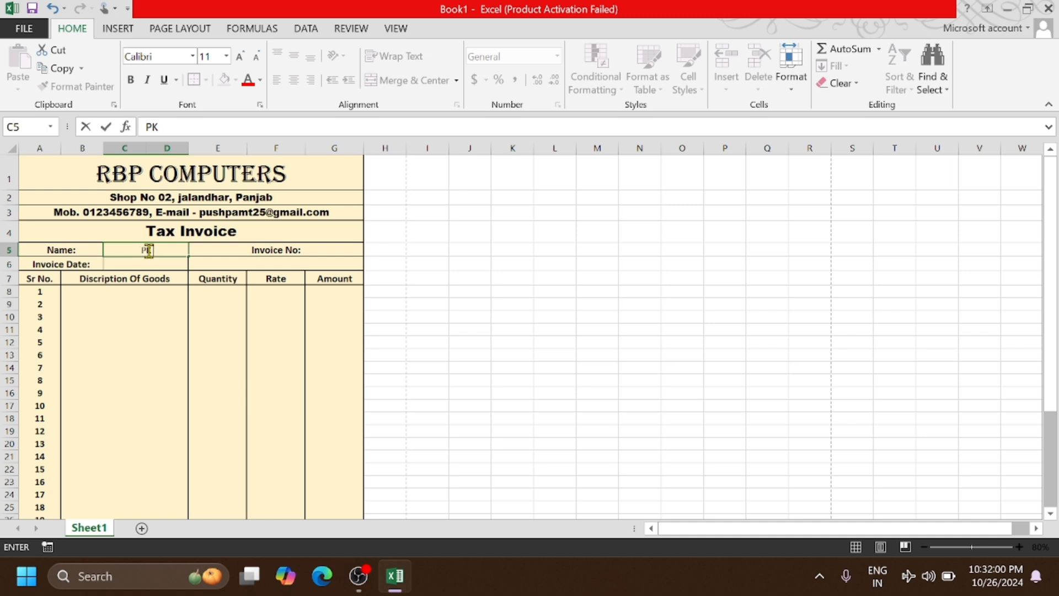
text( THAKUR)
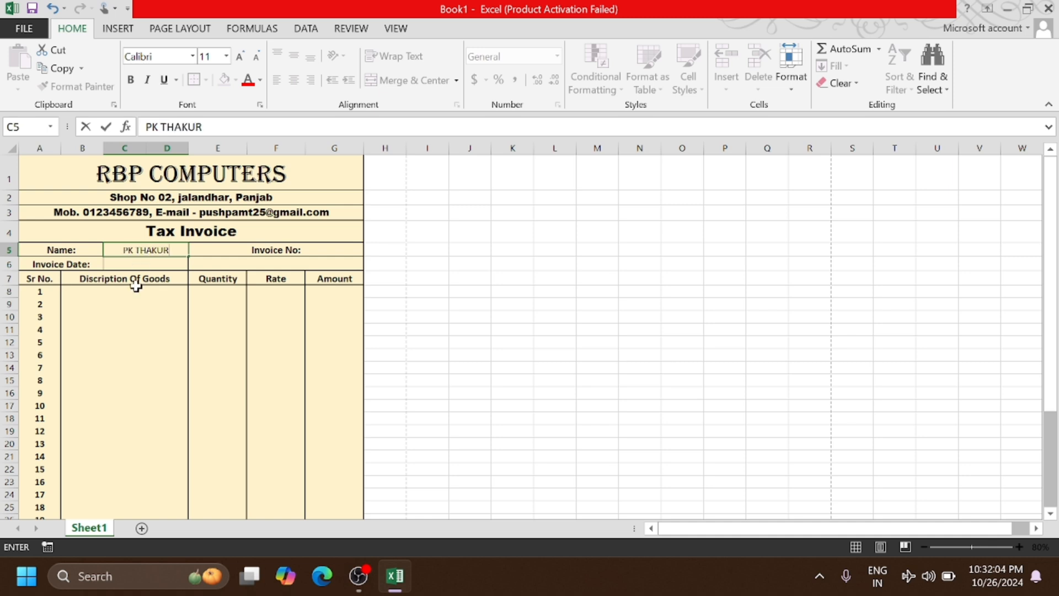
Enter =today() beside the "Invoice Date:" label and make the customer name and date cells bold.
click(138, 263)
text(=today)
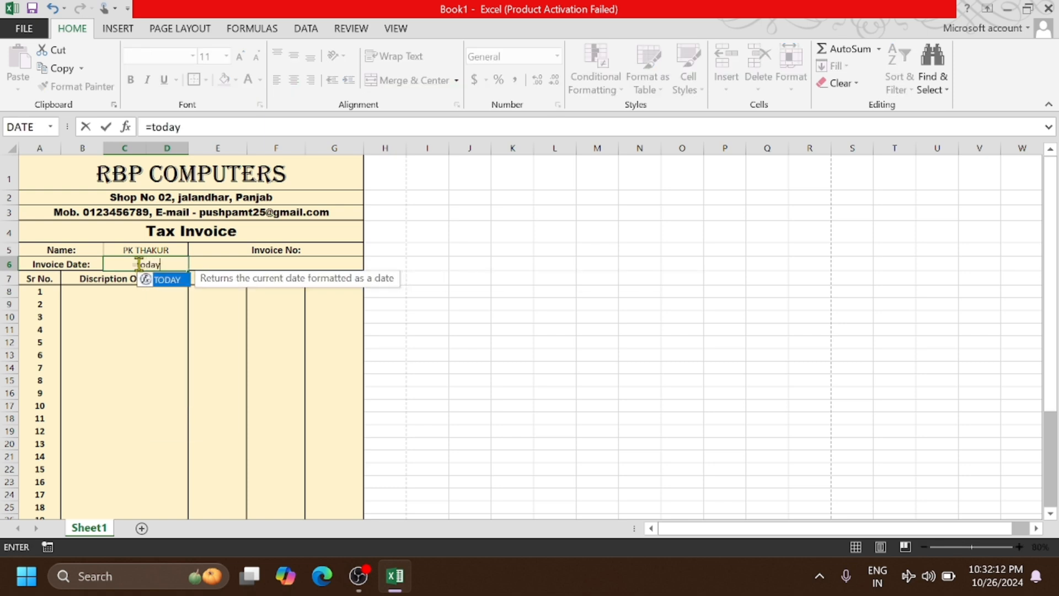
text(())
key(Return)
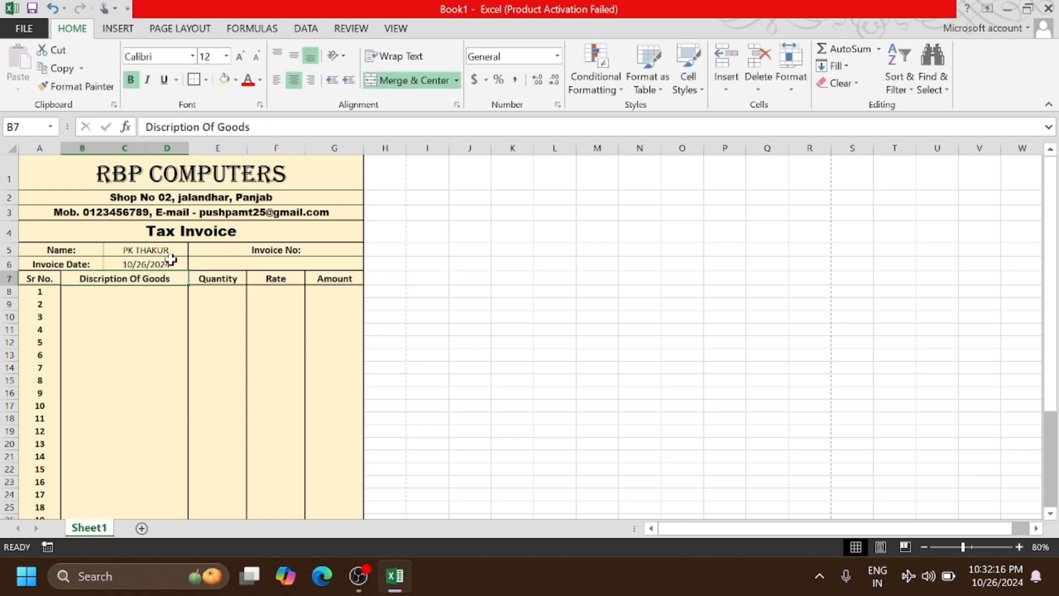
drag(146, 250, 147, 264)
click(131, 80)
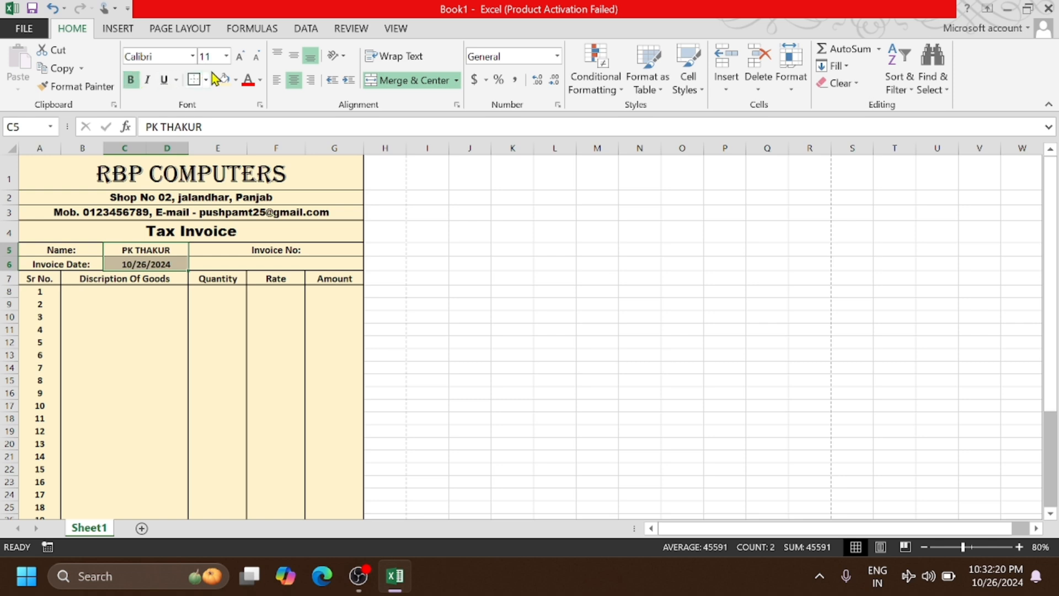
Enter the invoice number in cell E6 below the "Invoice No:" label and make it bold.
click(281, 266)
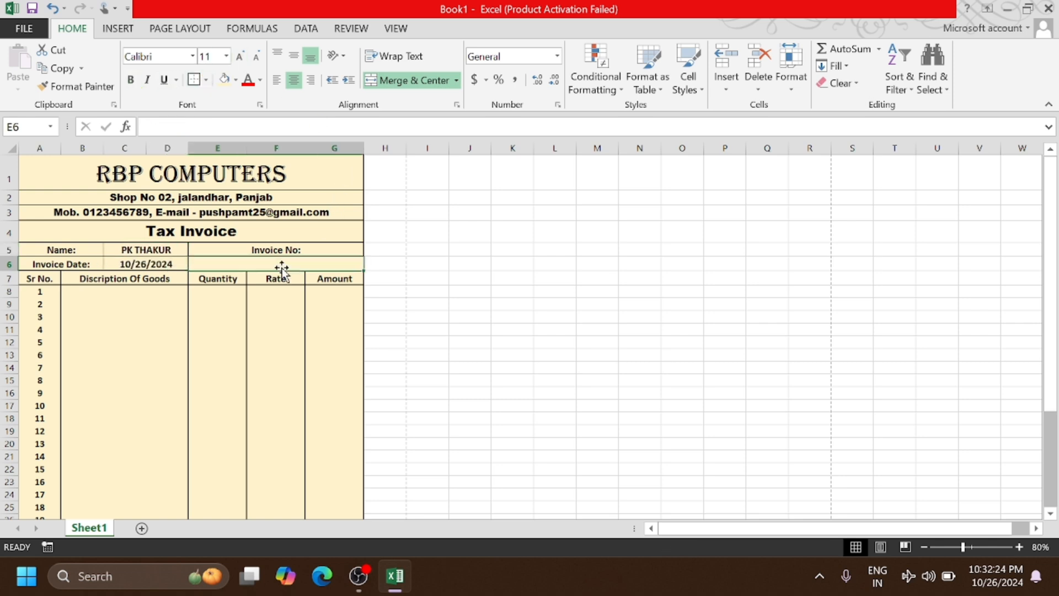
text(2024123)
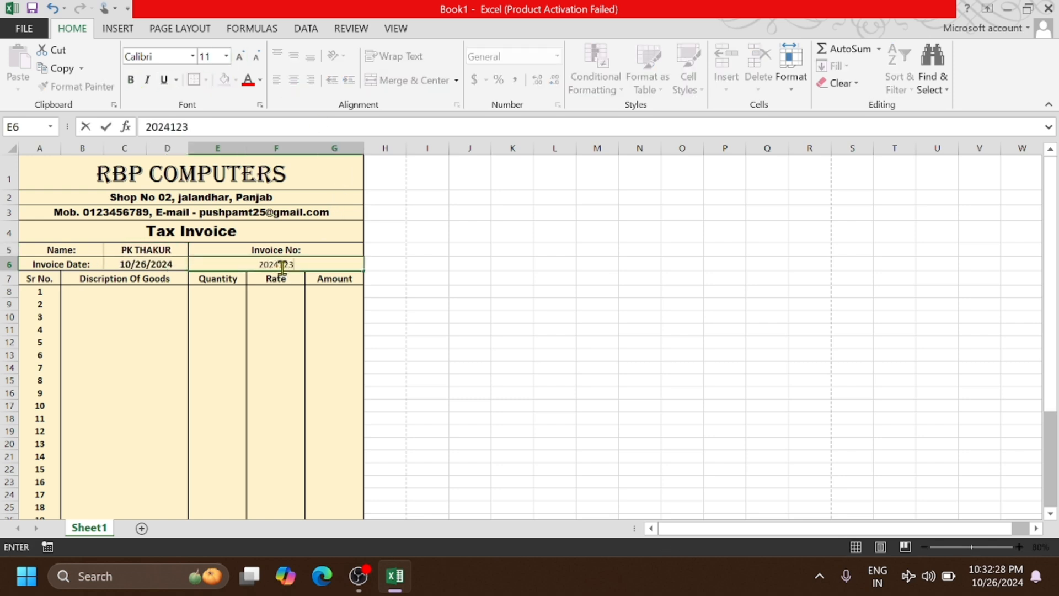
mouse_move(321, 262)
mouse_down()
mouse_move(306, 289)
mouse_move(306, 264)
mouse_up()
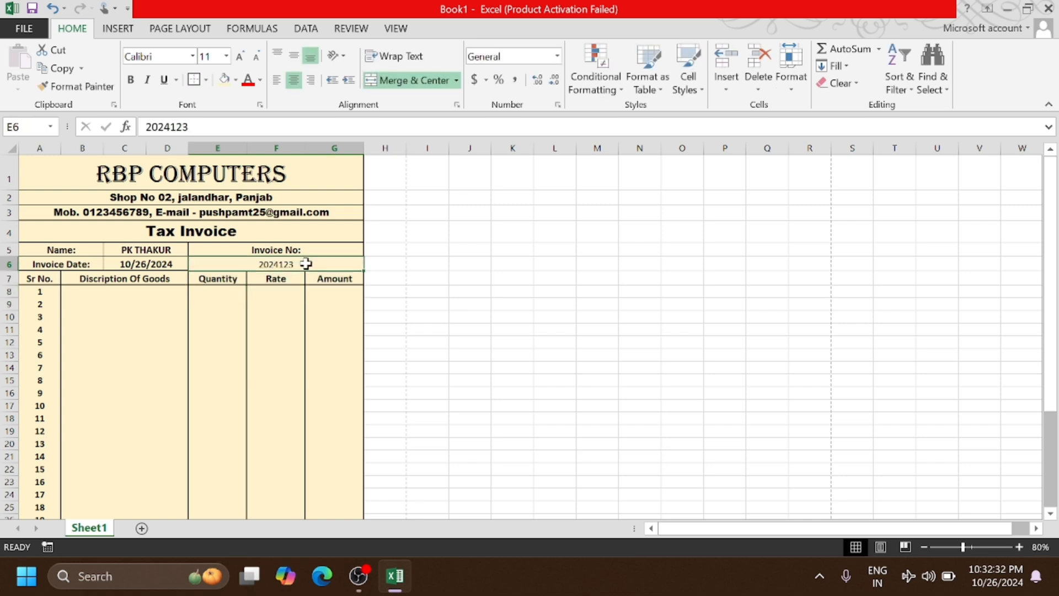
click(131, 80)
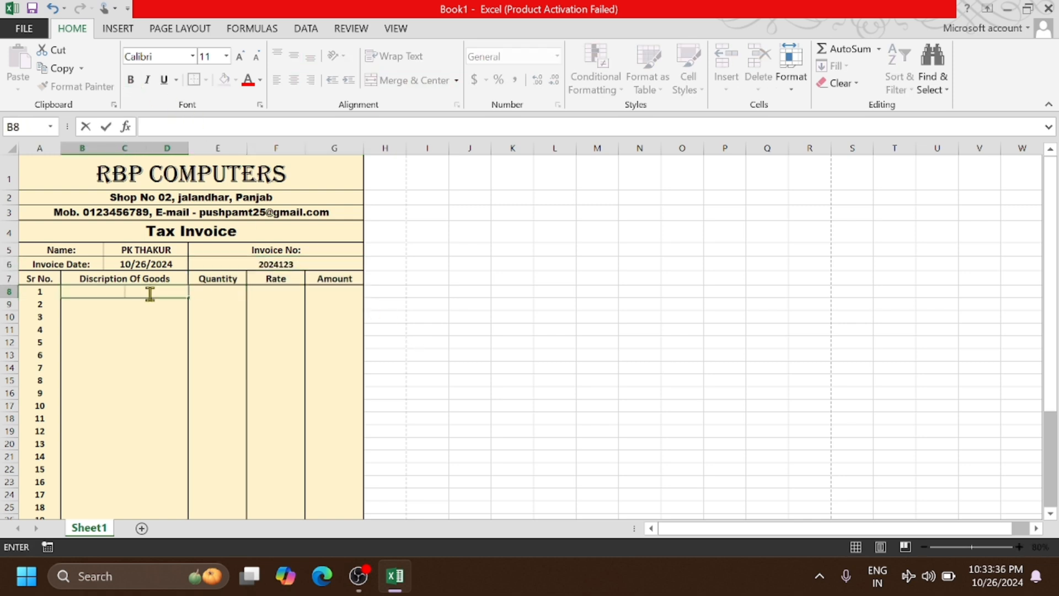
Enter CPU, RAM, SSD and MOUSE as the descriptions of items 1 to 4 in B8:B11.
text(U)
key(Return)
text(R)
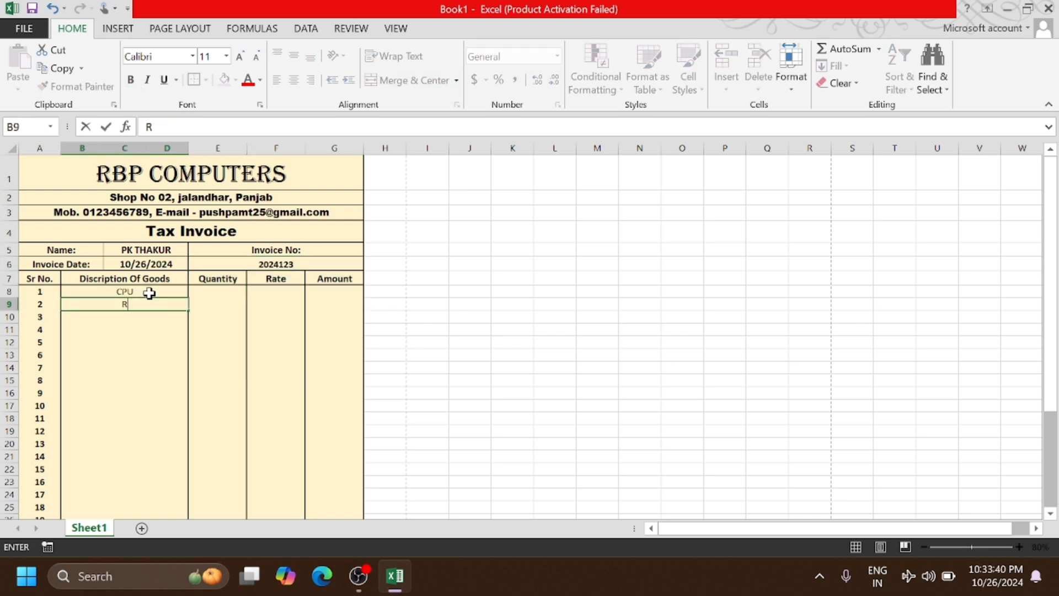
text(AM)
key(Return)
text(SSD)
key(Return)
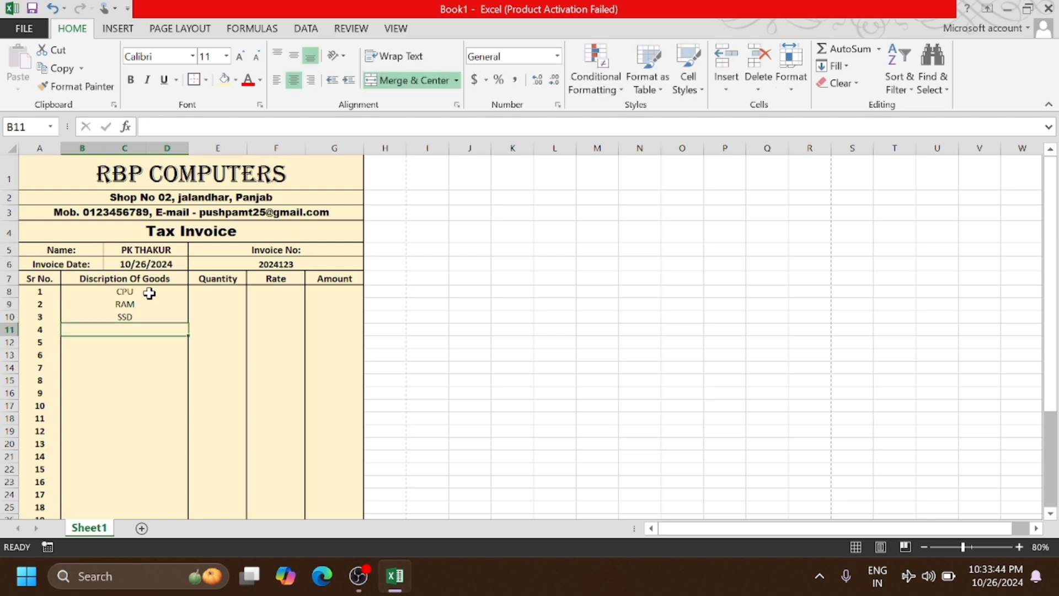
text(MOUSE)
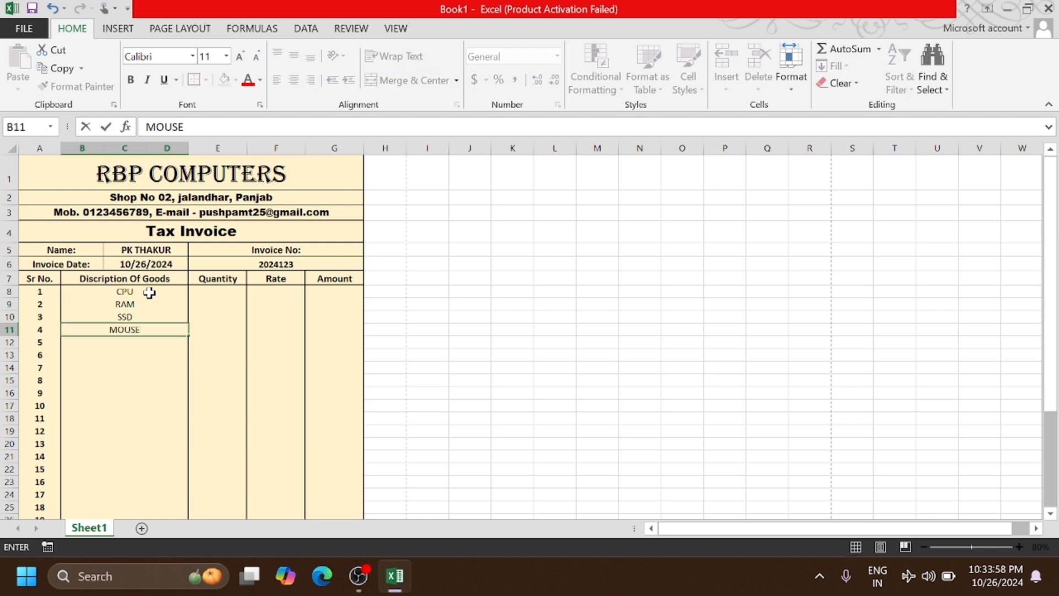
key(Return)
Enter KEYBOARD, MONITOR, PRINTER and PEN DRIVE as the descriptions of items 5 to 8 in B12:B15.
text(KEYBOARD)
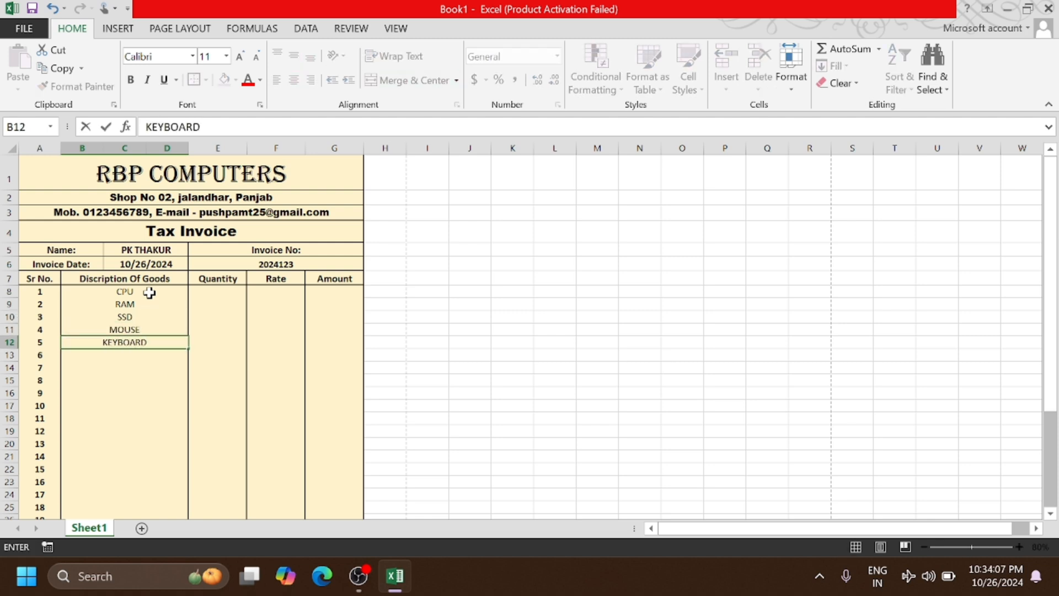
key(Return)
text(MONITO)
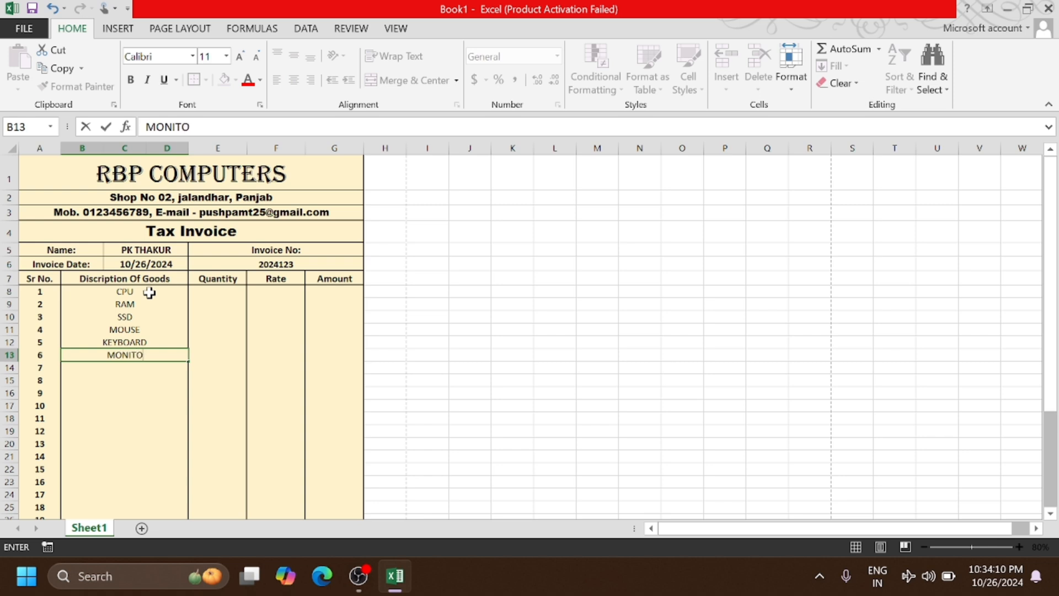
text(R)
key(Return)
text(PRIN)
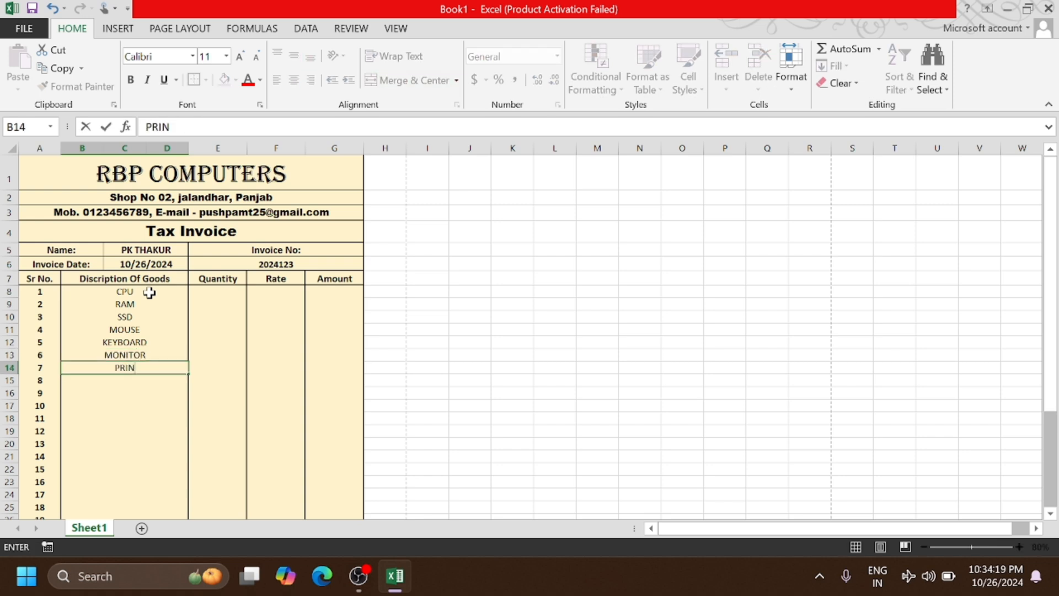
text(TER)
key(Return)
text(PEN)
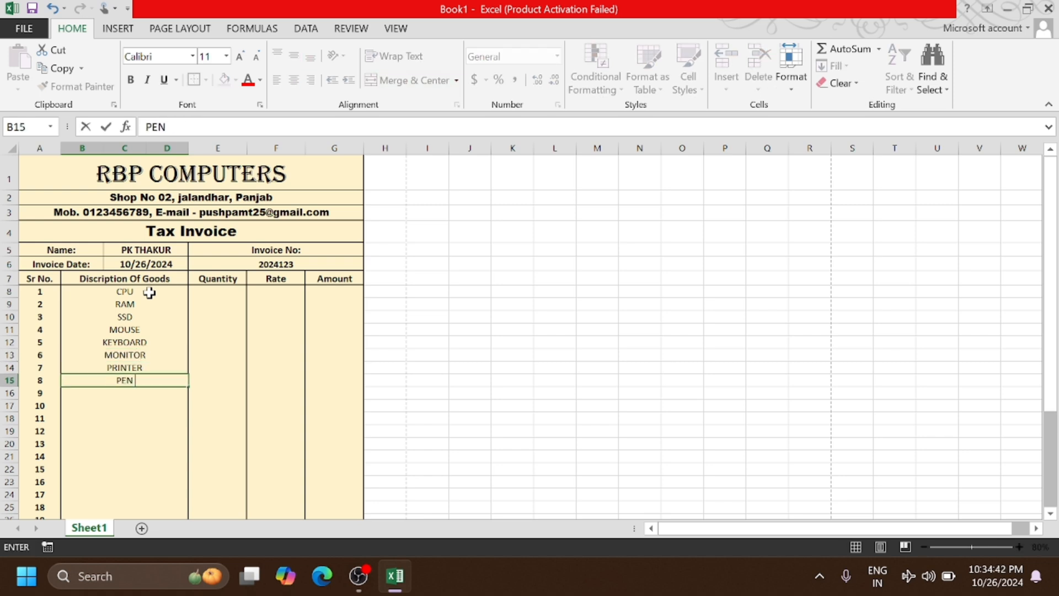
text( DRIVE)
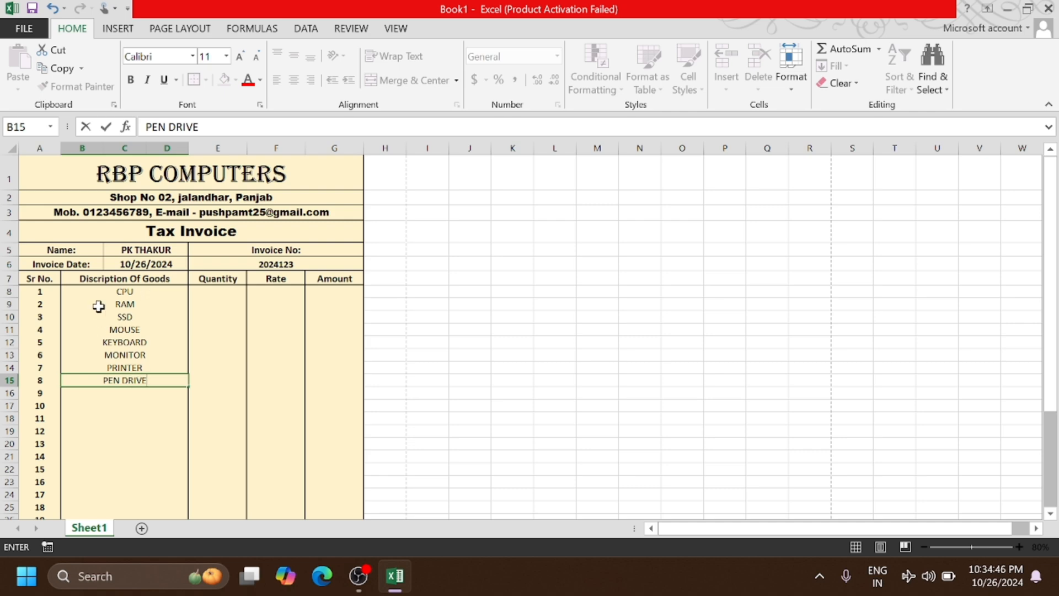
Make the invoice from row 8 down to the signature area bold and increase its font size to 12.
drag(98, 293, 330, 590)
click(130, 79)
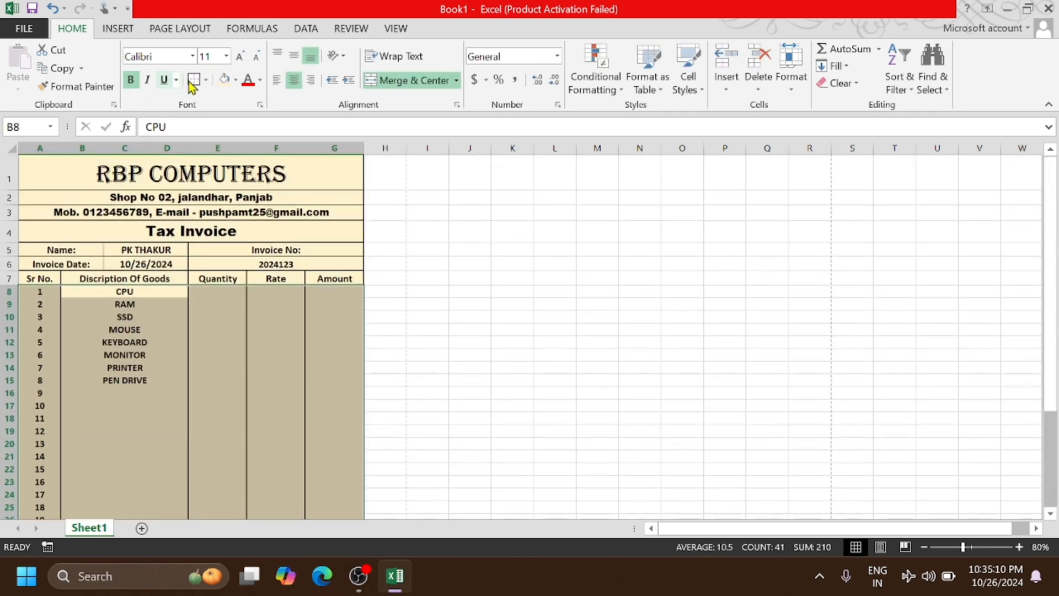
click(239, 56)
click(470, 388)
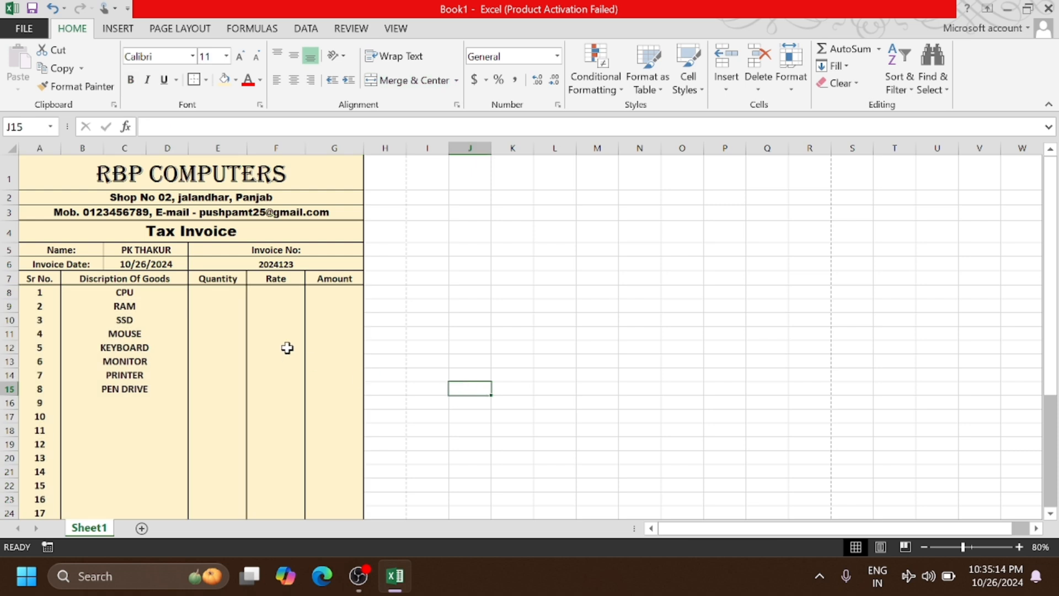
Enter quantities 1, 2, 5 and 10 for the CPU, RAM, SSD and MOUSE in E8:E11.
click(218, 293)
text(1)
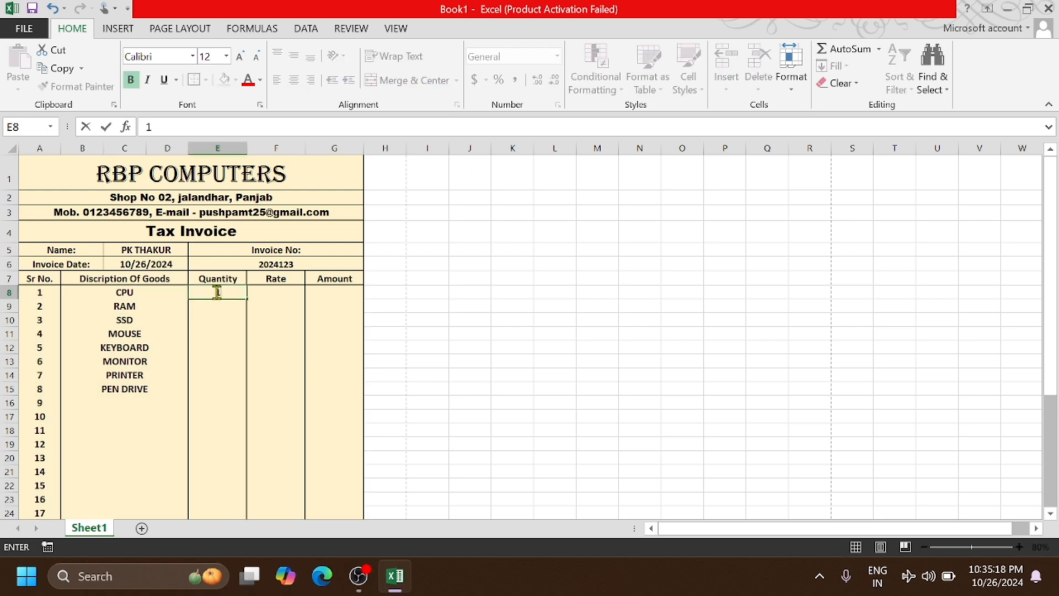
key(Return)
text(2)
key(Return)
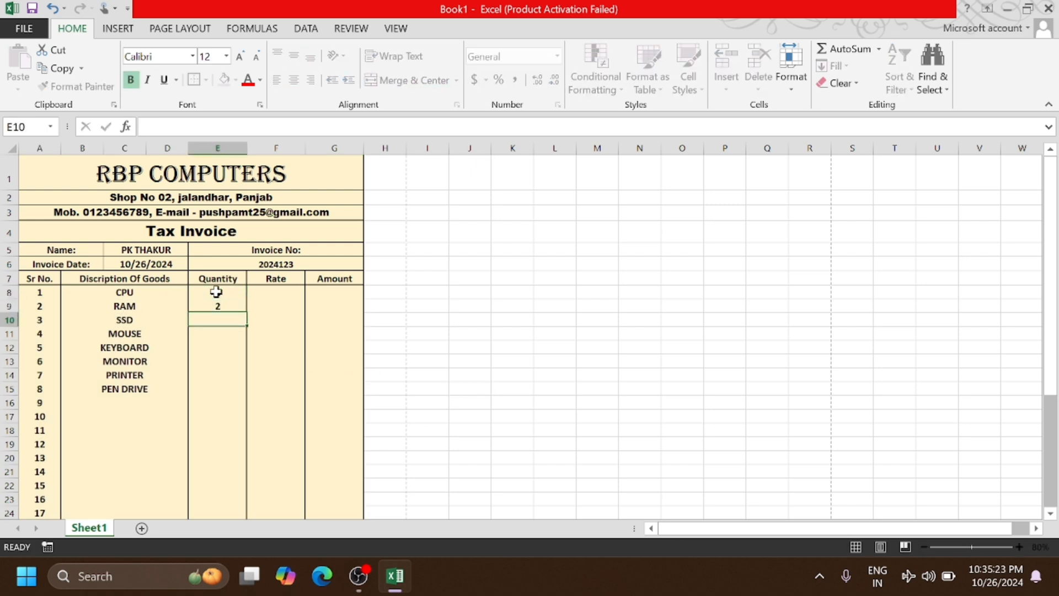
text(5)
key(Return)
text(4)
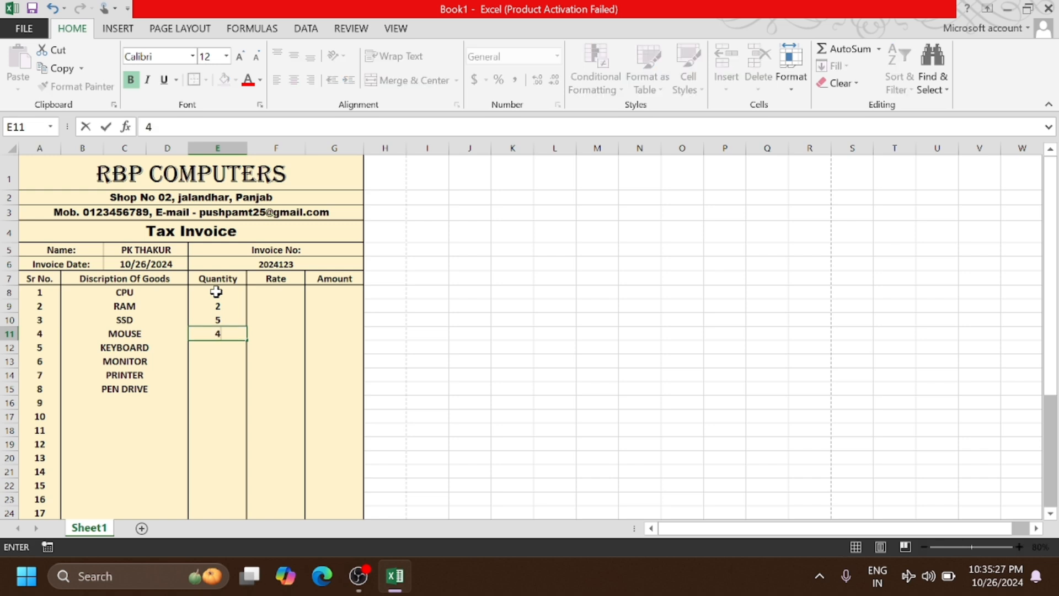
text(0)
key(Return)
Enter quantities 7, 4, 2 and 20 for the KEYBOARD, MONITOR, PRINTER and PEN DRIVE in E12:E15.
text(7)
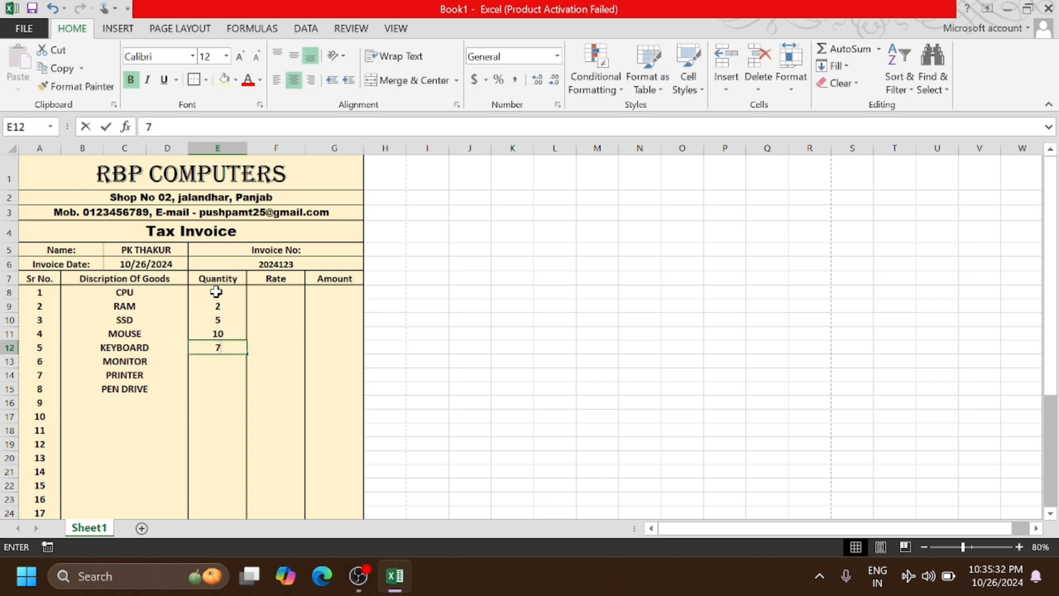
key(Return)
text(4)
key(Return)
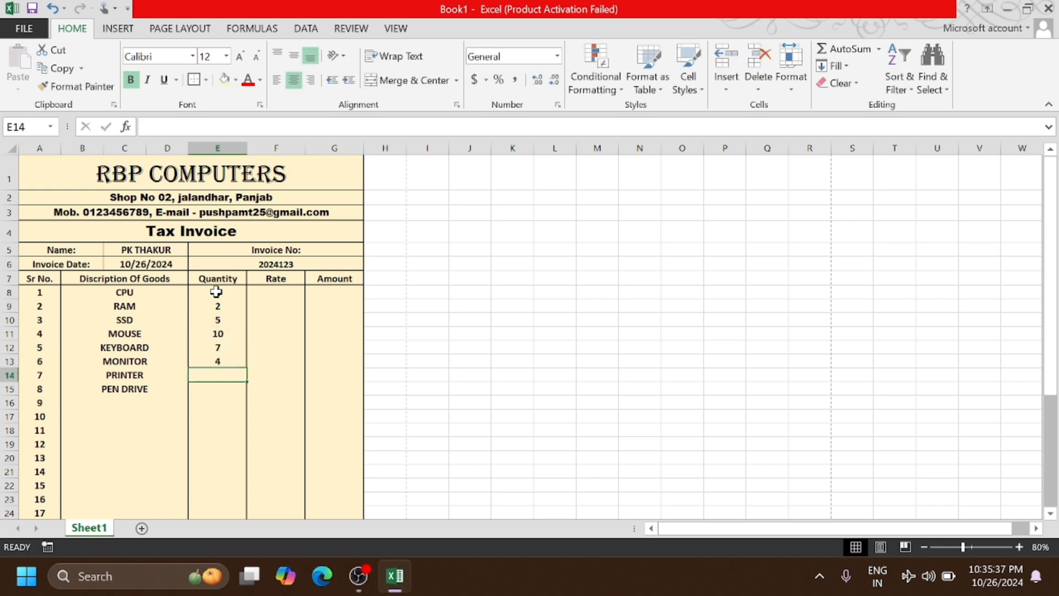
text(2)
key(Return)
text(20)
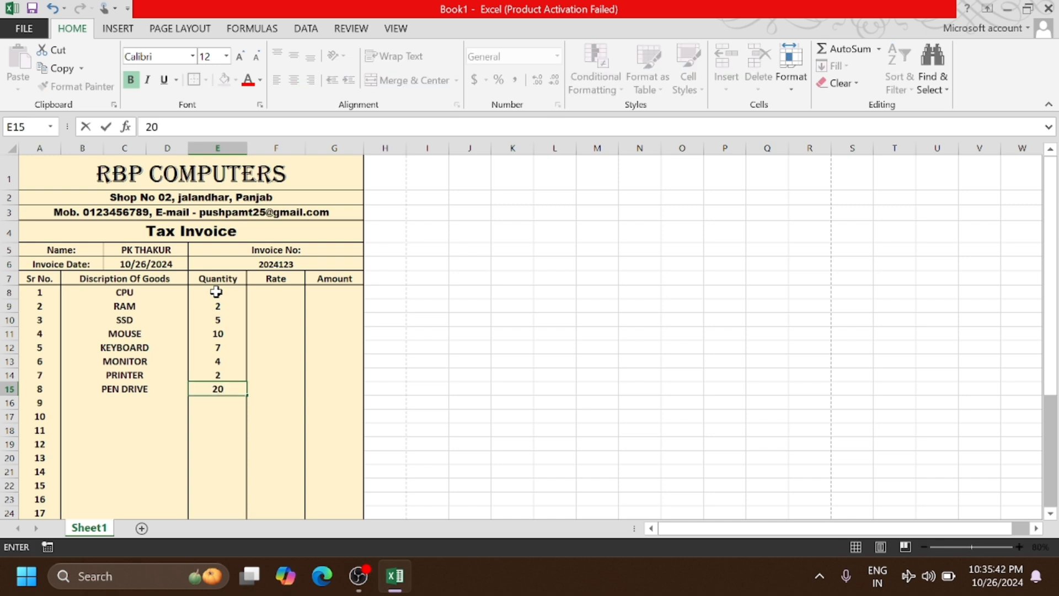
Enter rates of 8000, 1500 and 2500 for the CPU, RAM and SSD in F8:F10.
click(272, 292)
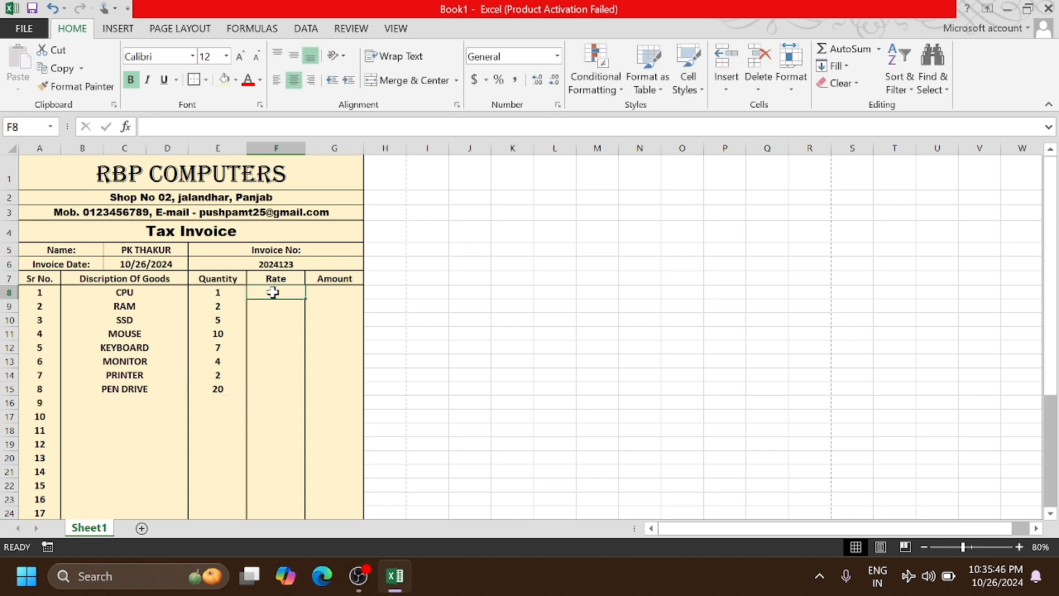
text(8000)
key(Return)
text(15)
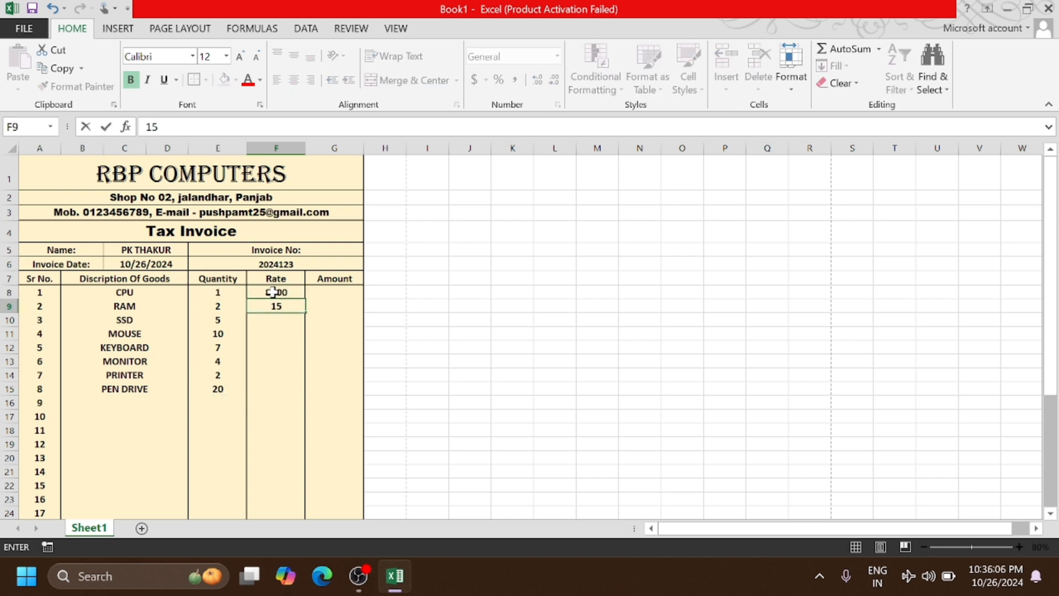
text(00)
key(Return)
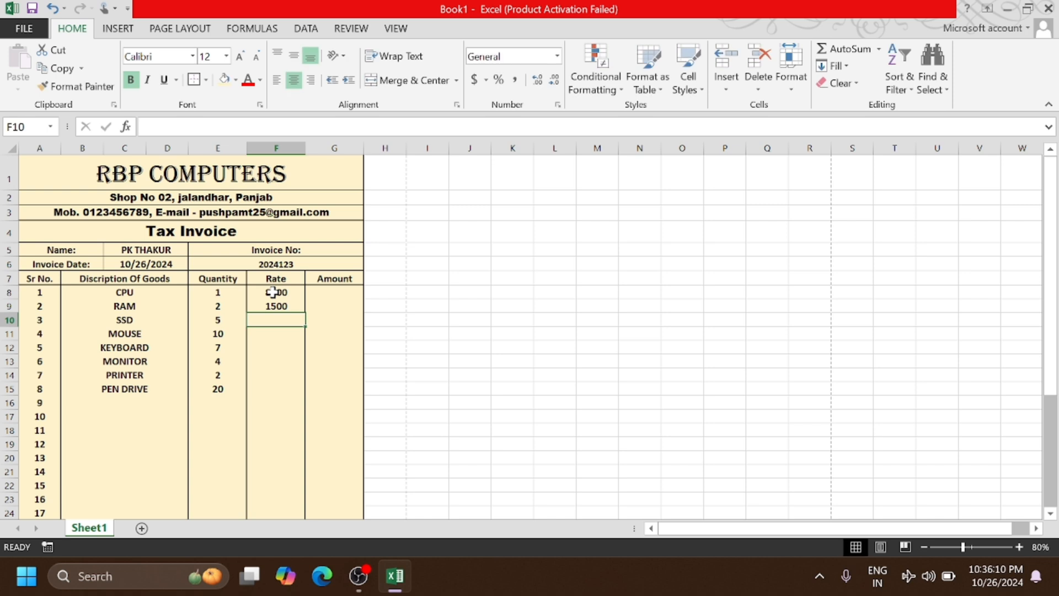
text(2500)
key(Return)
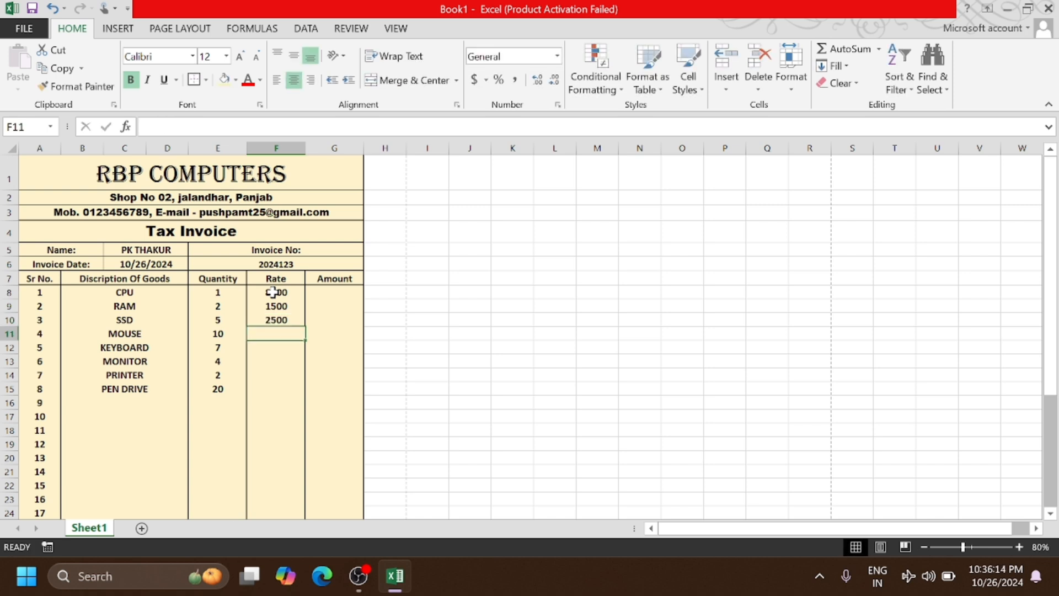
Enter rates of 150, 300, 4000, 11000 and 350 for the MOUSE, KEYBOARD, MONITOR, PRINTER and PEN DRIVE in F11:F15.
text(150)
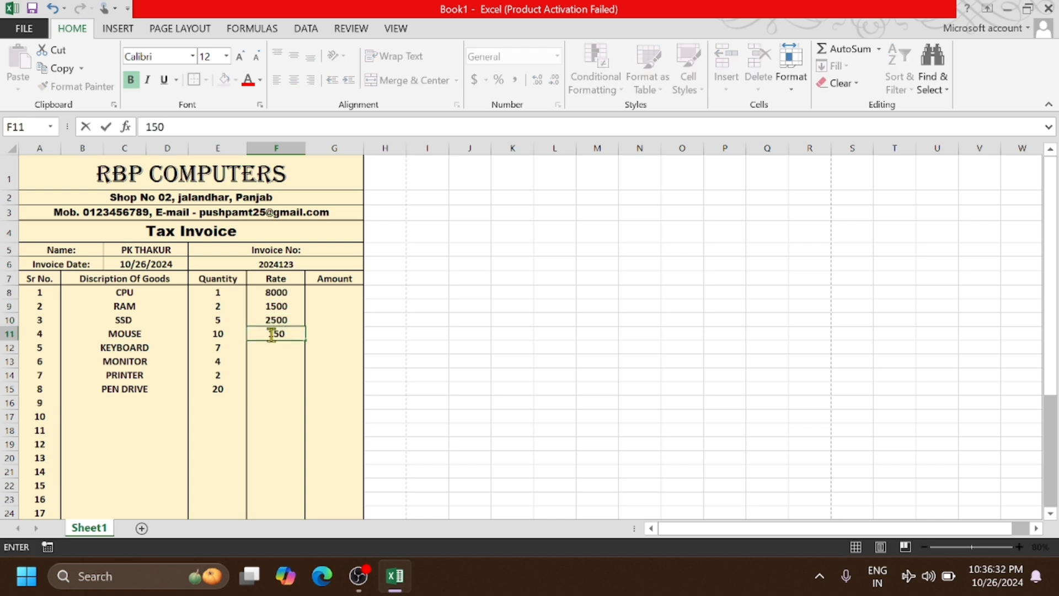
key(Return)
text(300)
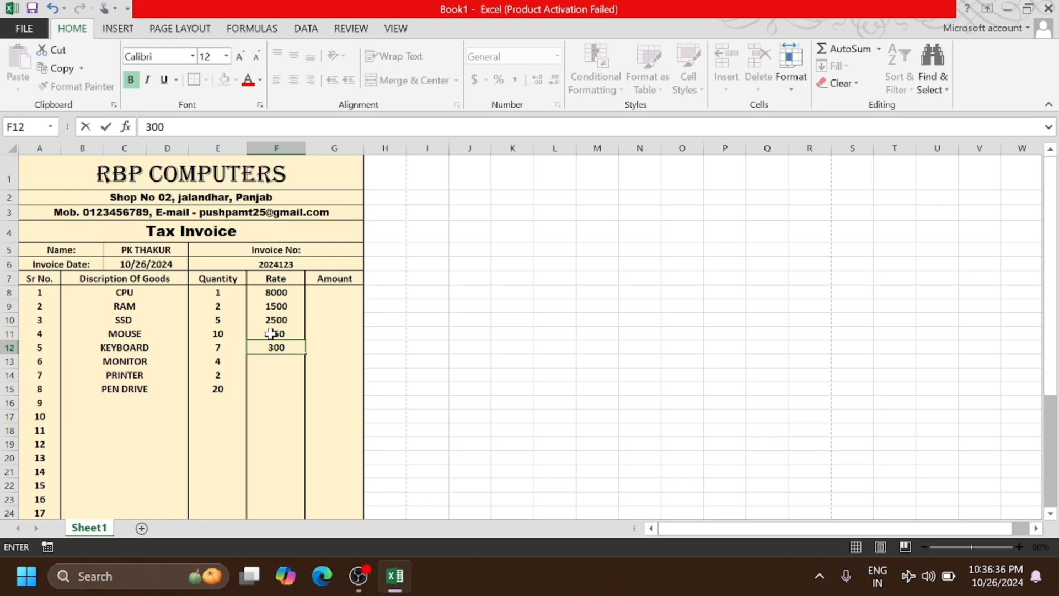
key(Return)
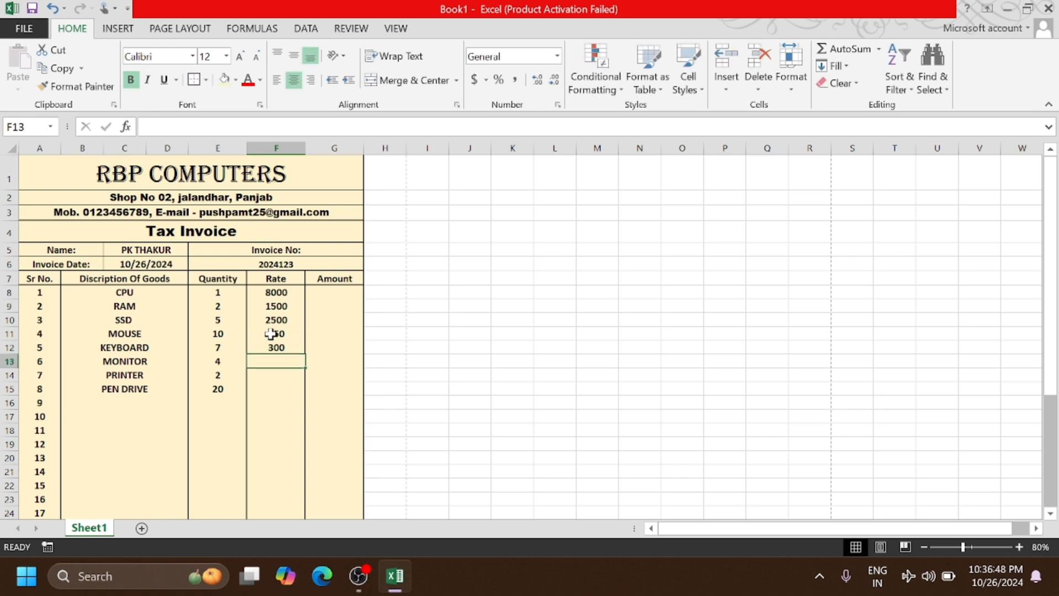
text(4000)
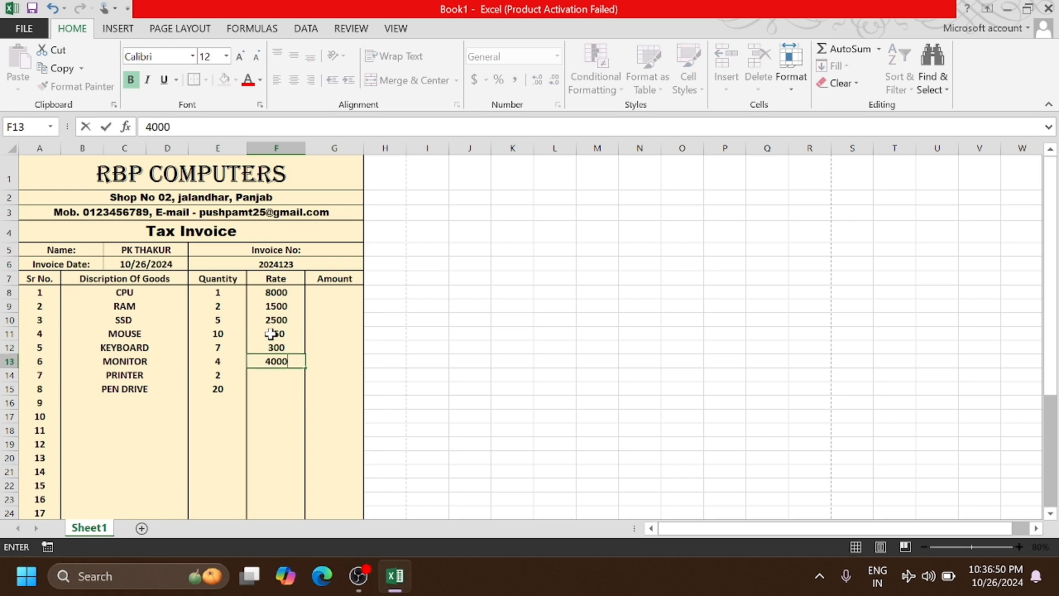
key(Return)
text(11)
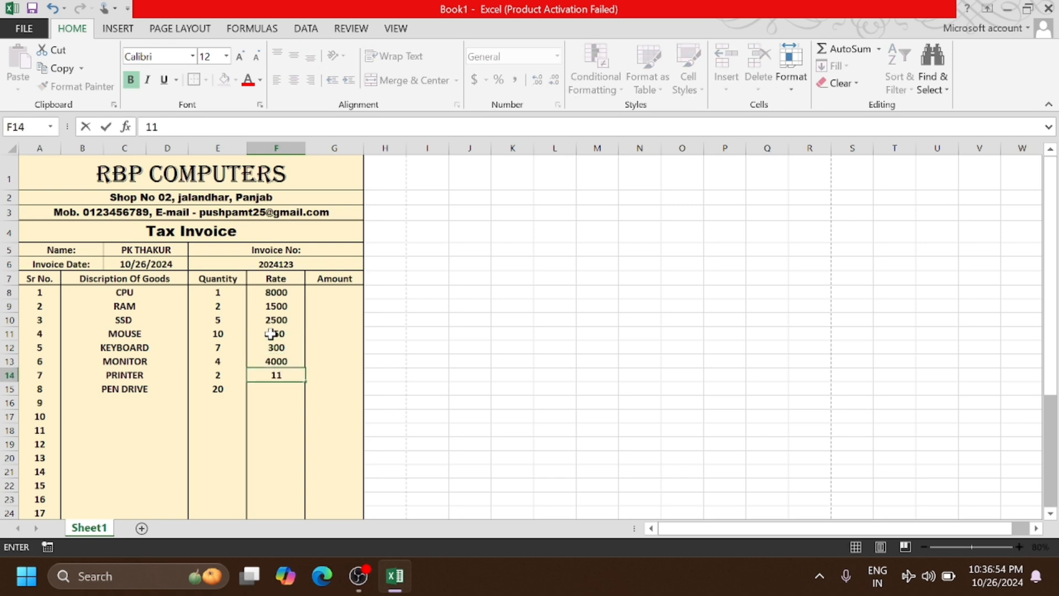
text(000)
key(Return)
text(3)
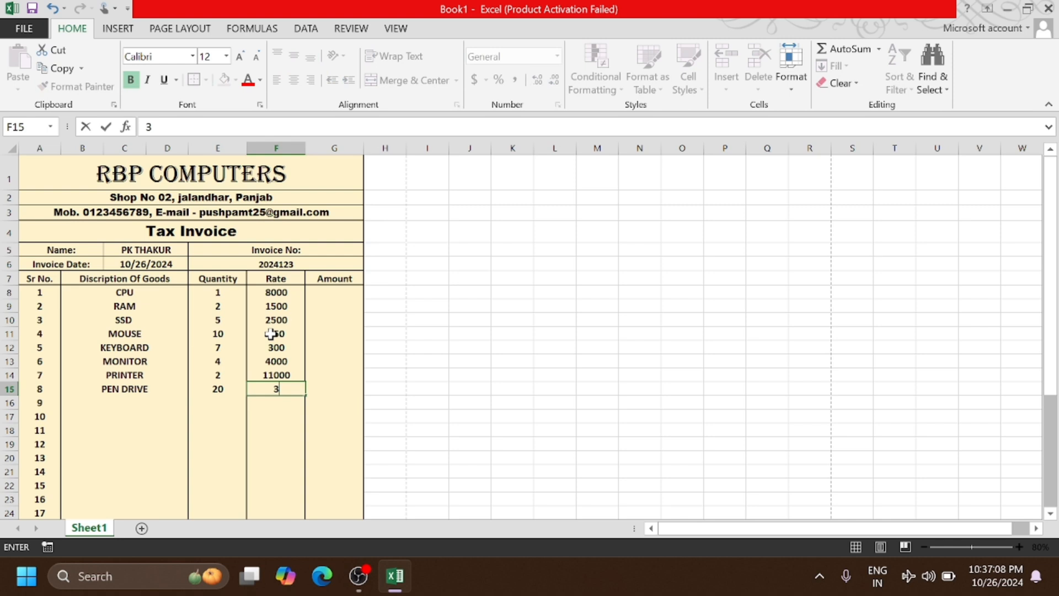
text(50)
Calculate the CPU amount in G8 with =E8*F8 and fill the formula down to the PEN DRIVE row in G15.
click(328, 293)
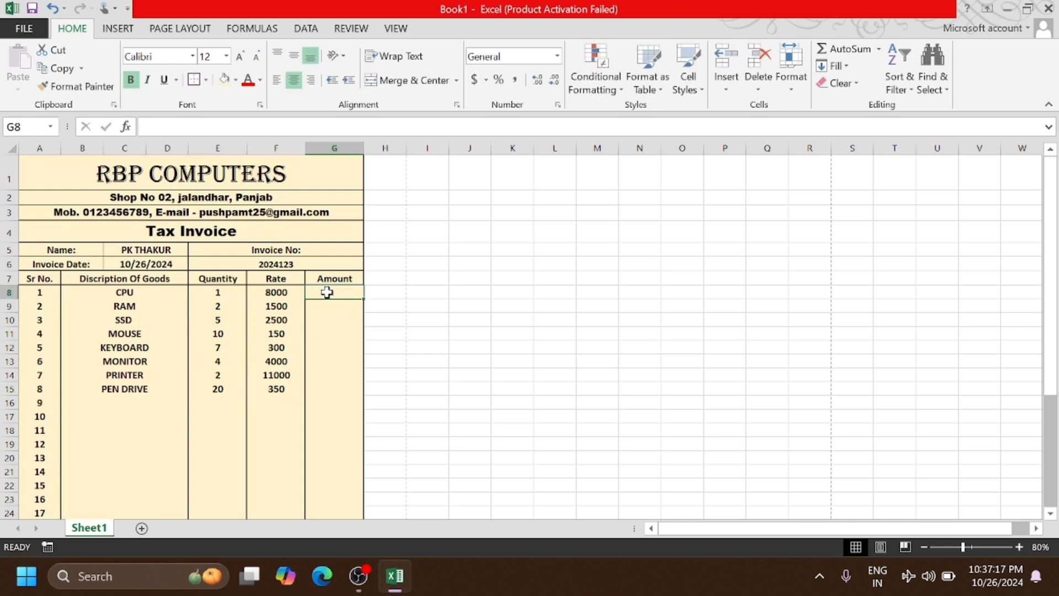
text(=)
click(228, 291)
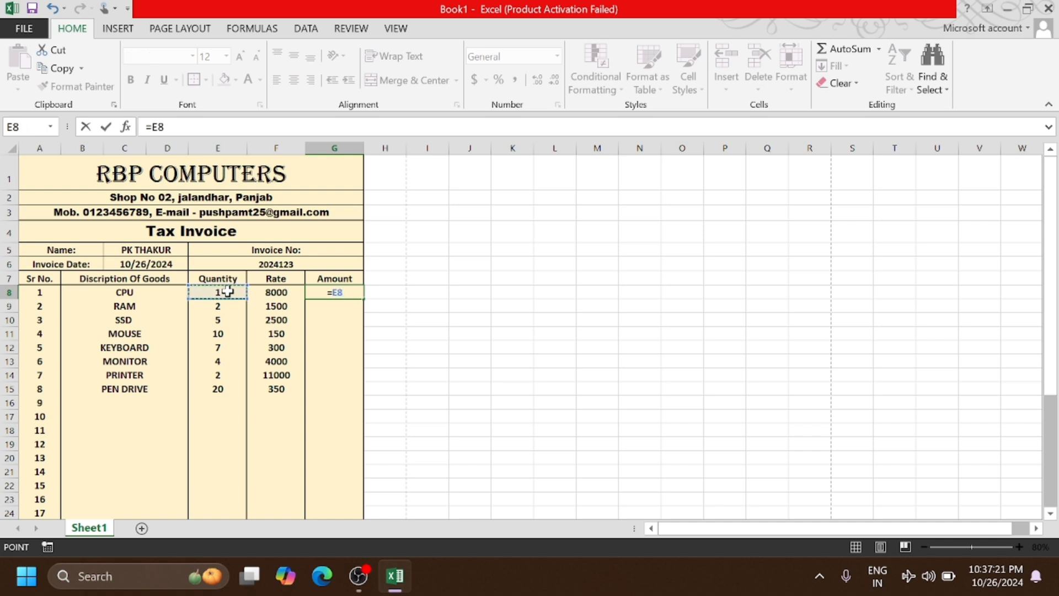
text(*)
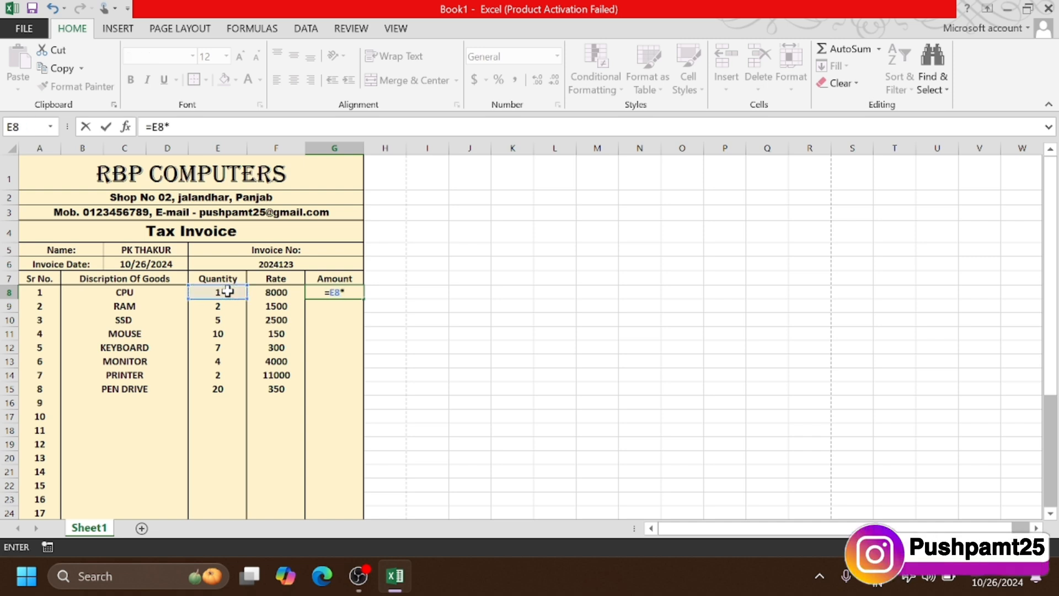
click(264, 293)
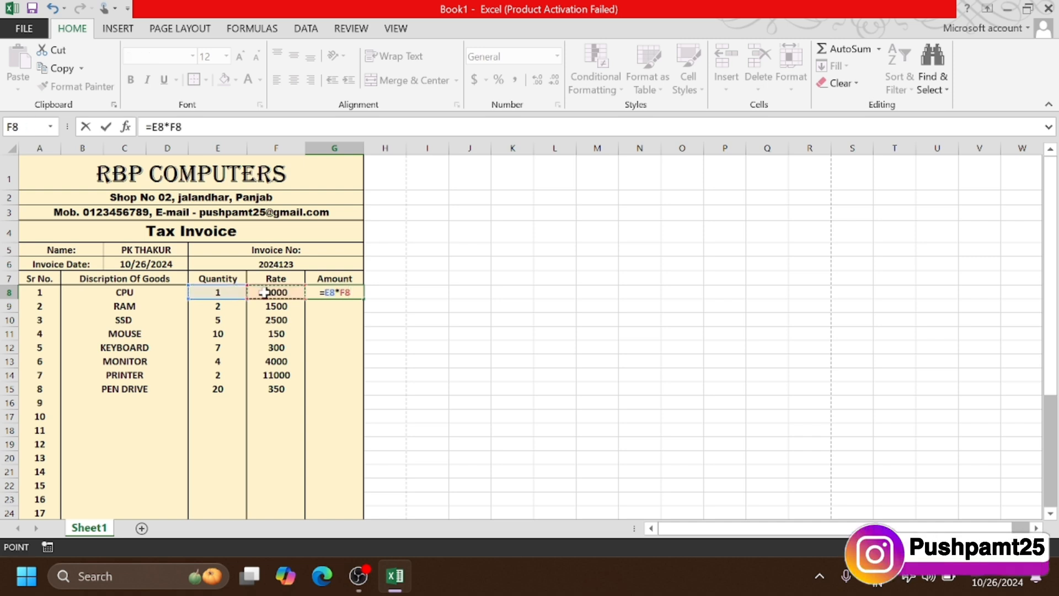
key(Return)
click(326, 295)
drag(364, 299, 366, 393)
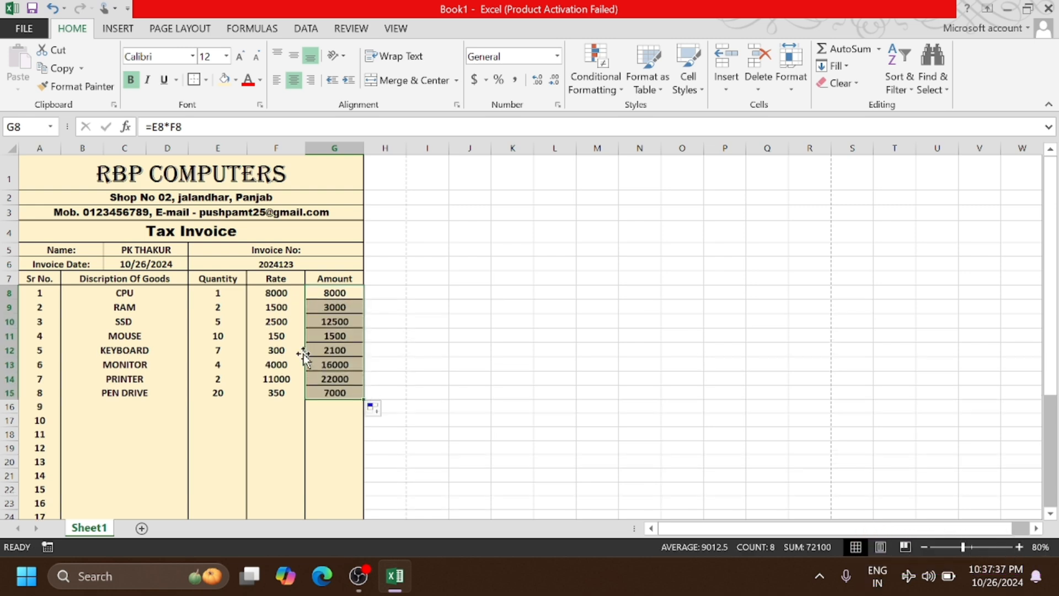
Remove the inner horizontal borders from the amounts in G8:G15, keeping the column's outer border lines.
click(396, 334)
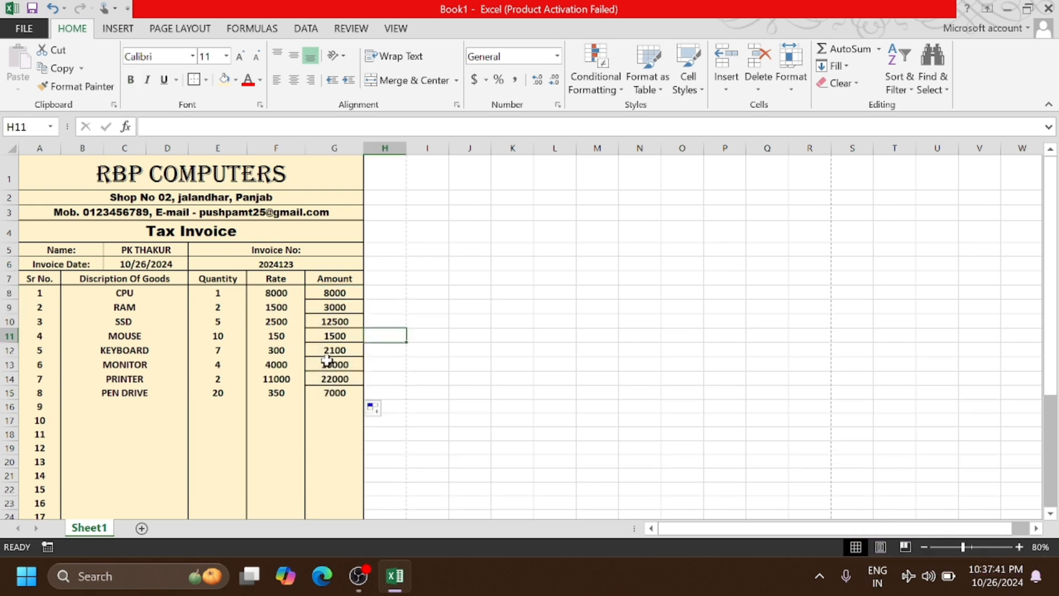
drag(335, 292, 337, 390)
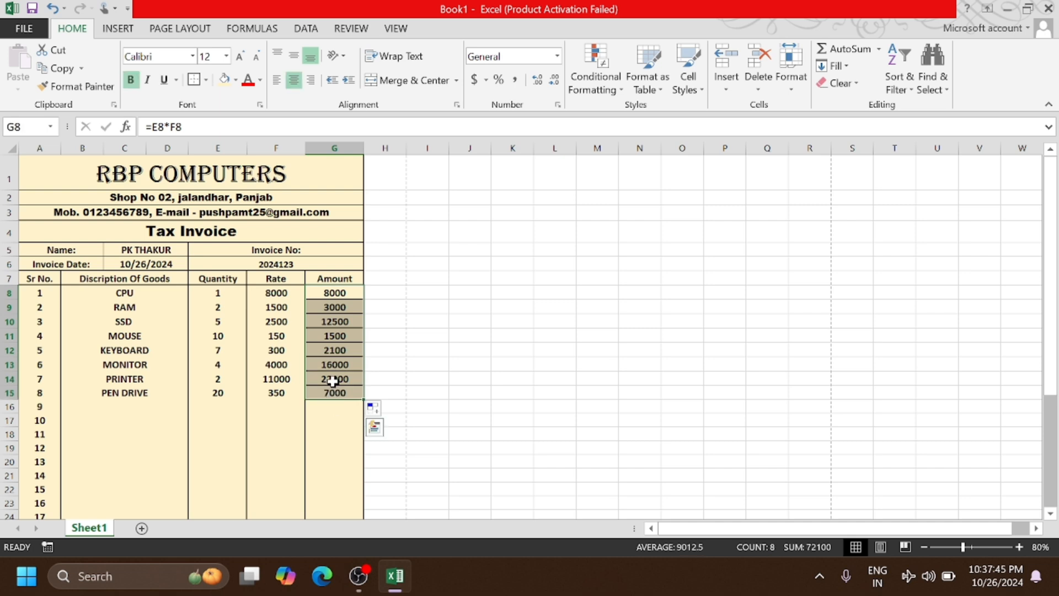
click(208, 82)
click(220, 197)
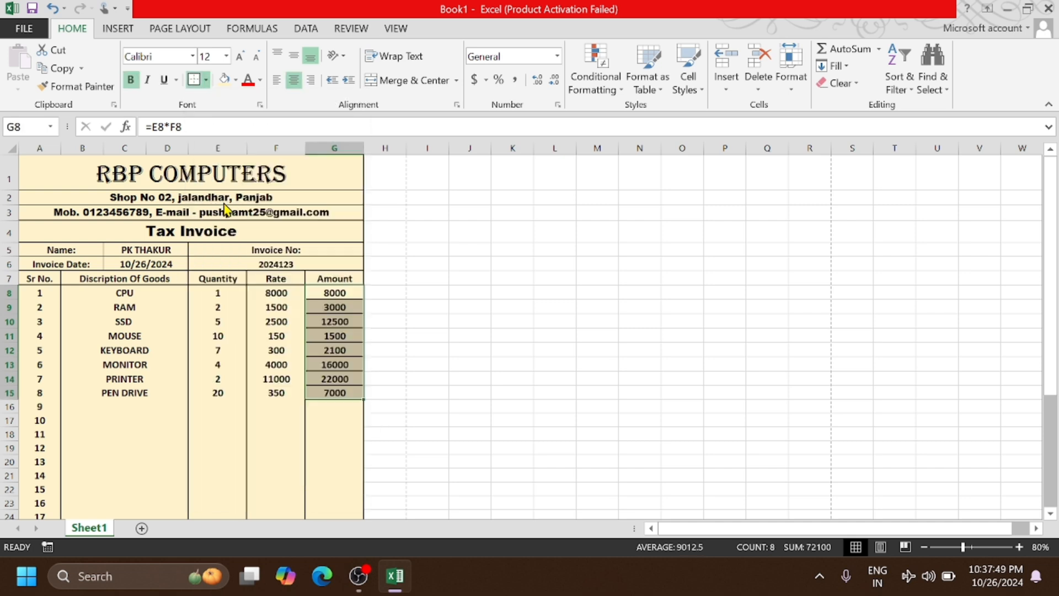
Calculate the Total Amount in G28 with =SUM(G8:G27).
scroll(337, 386, down, 2)
click(343, 481)
text(=SUM)
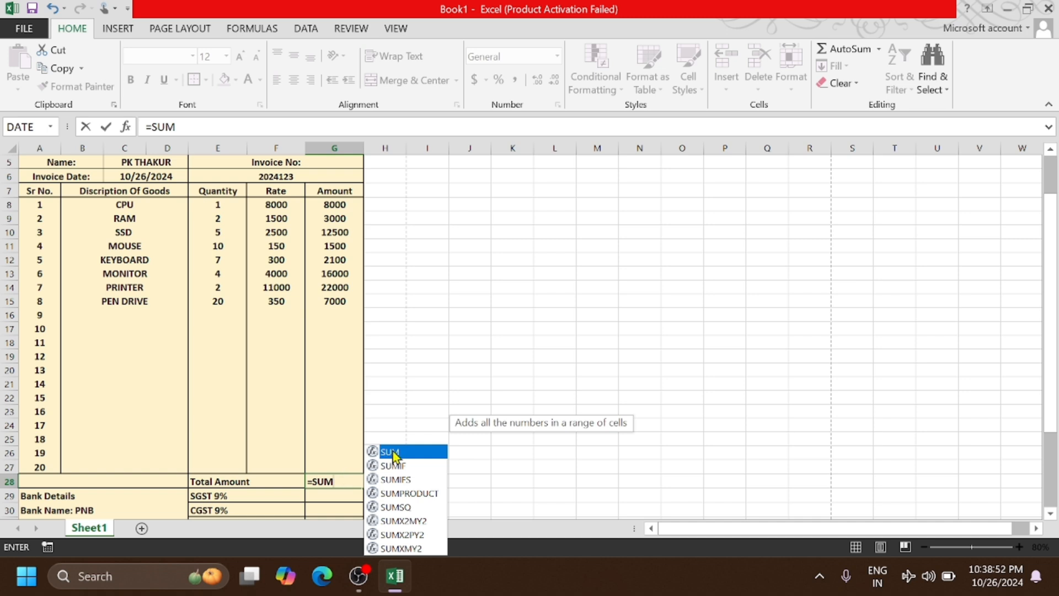
double_click(393, 453)
drag(336, 205, 359, 473)
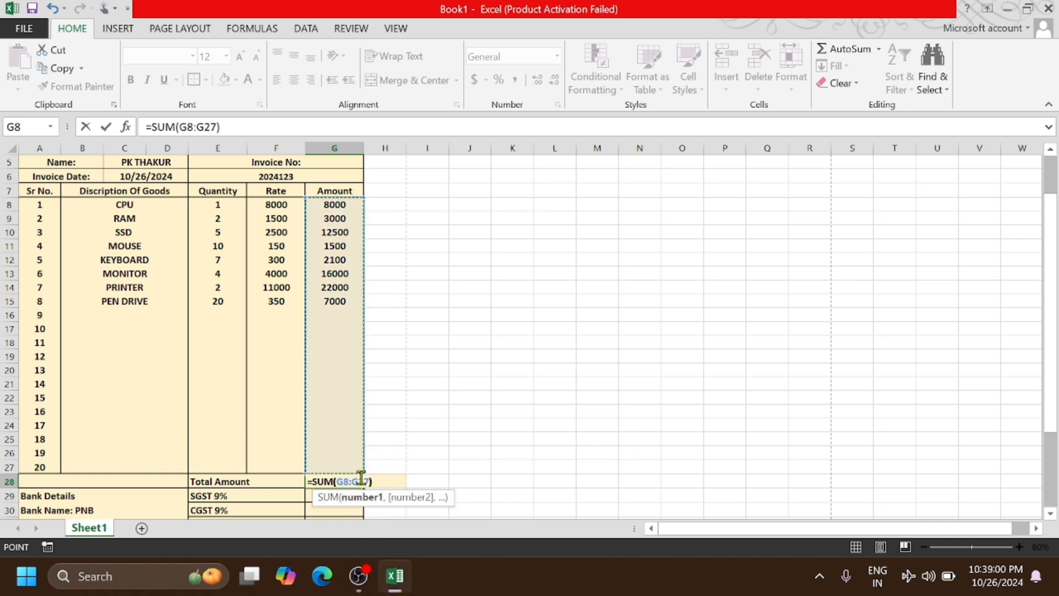
key(Return)
scroll(331, 469, down, 2)
click(259, 441)
click(260, 454)
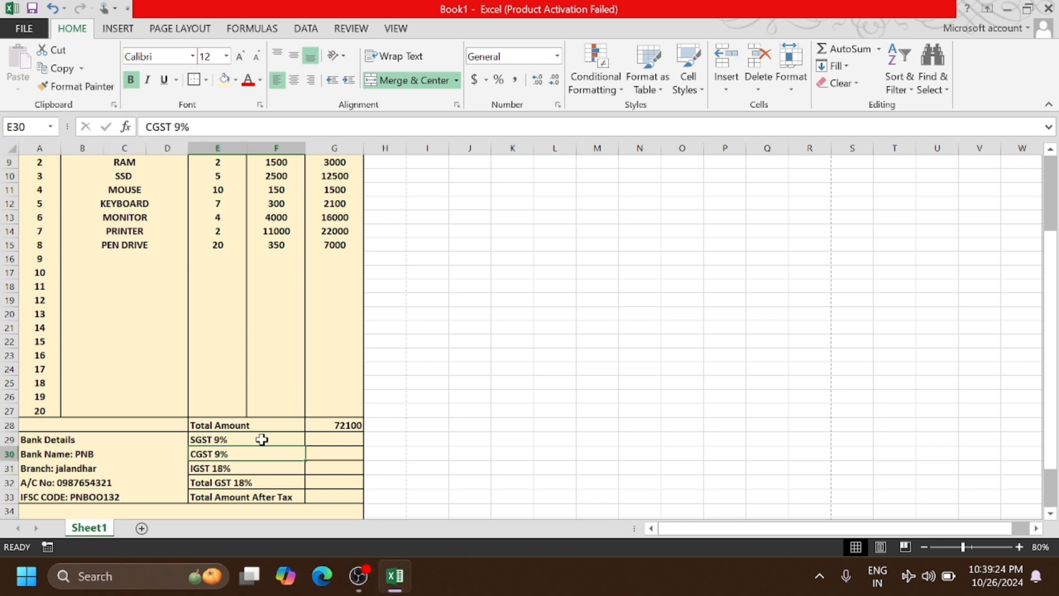
drag(257, 440, 257, 447)
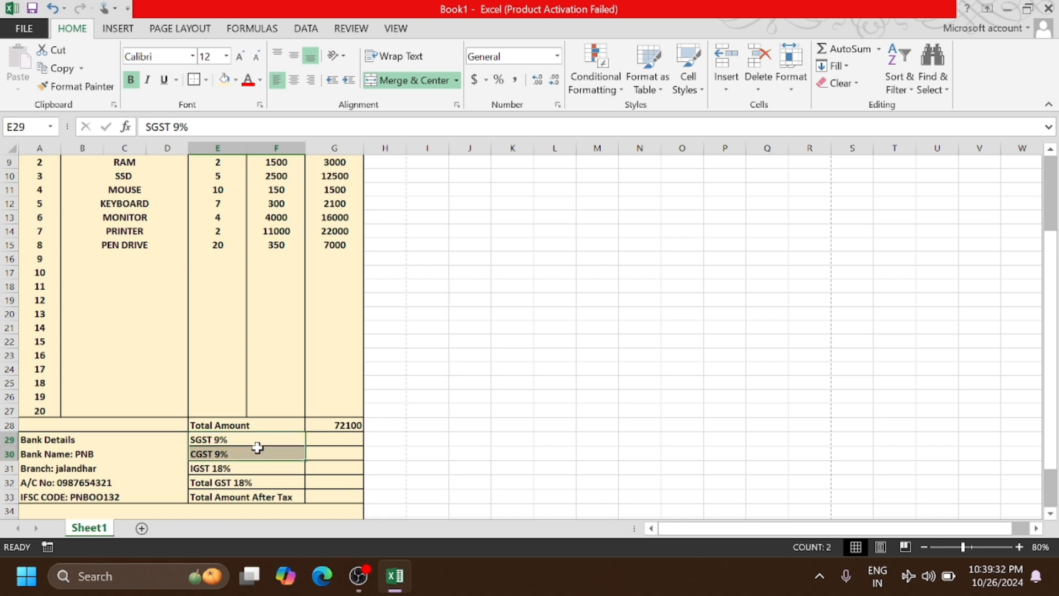
click(279, 466)
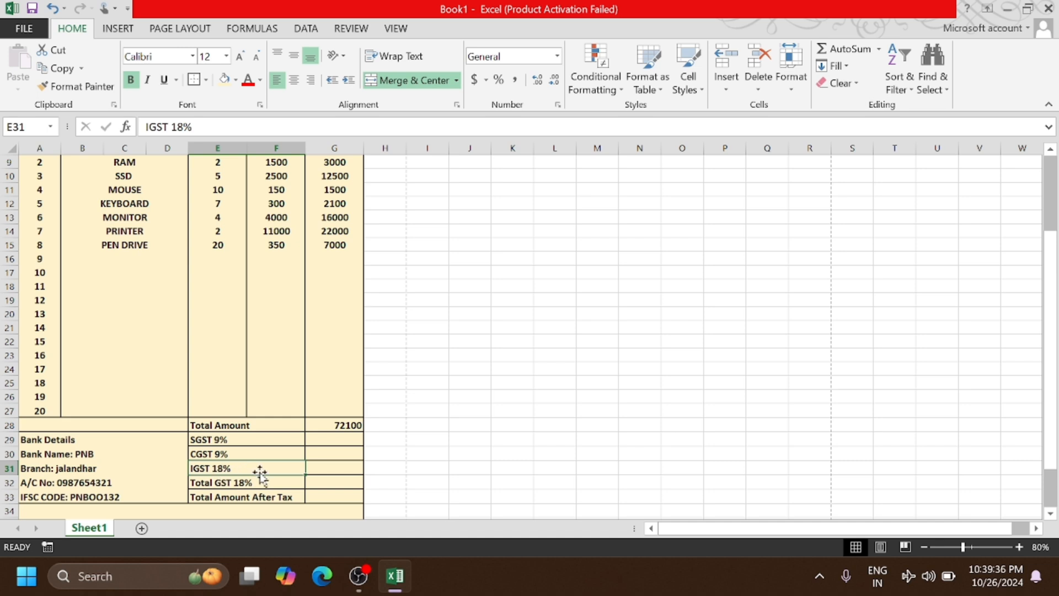
click(296, 440)
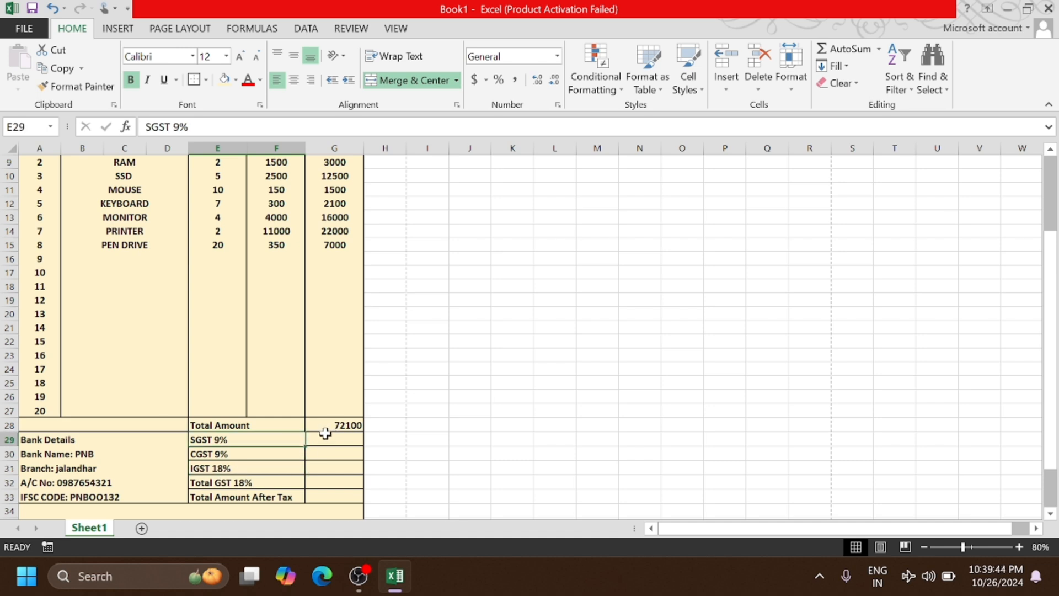
Calculate the SGST in G29 as 9% of the Total Amount with =G28*9%.
click(325, 440)
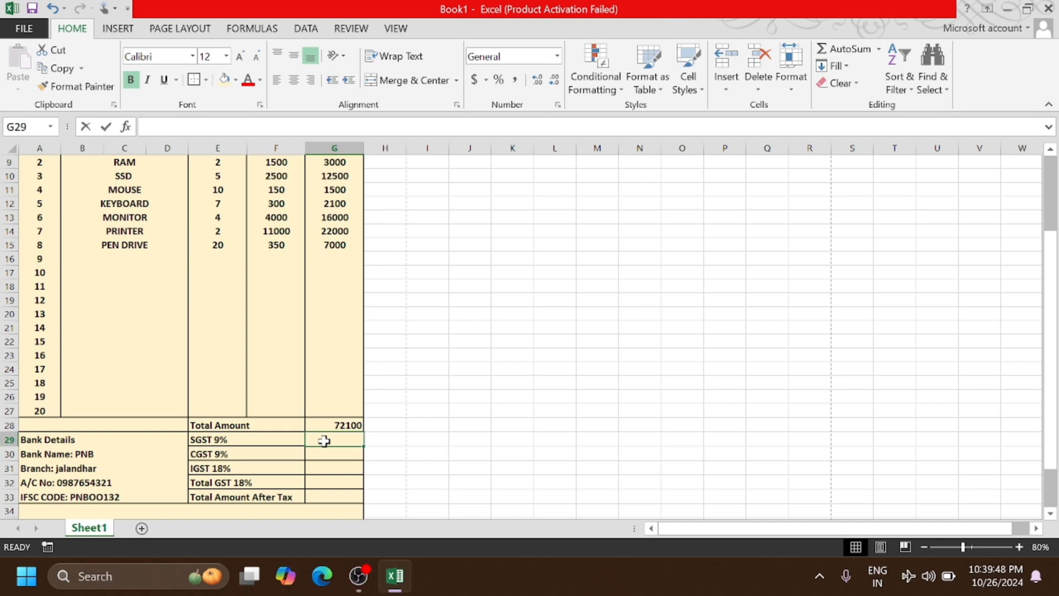
text(=)
click(336, 425)
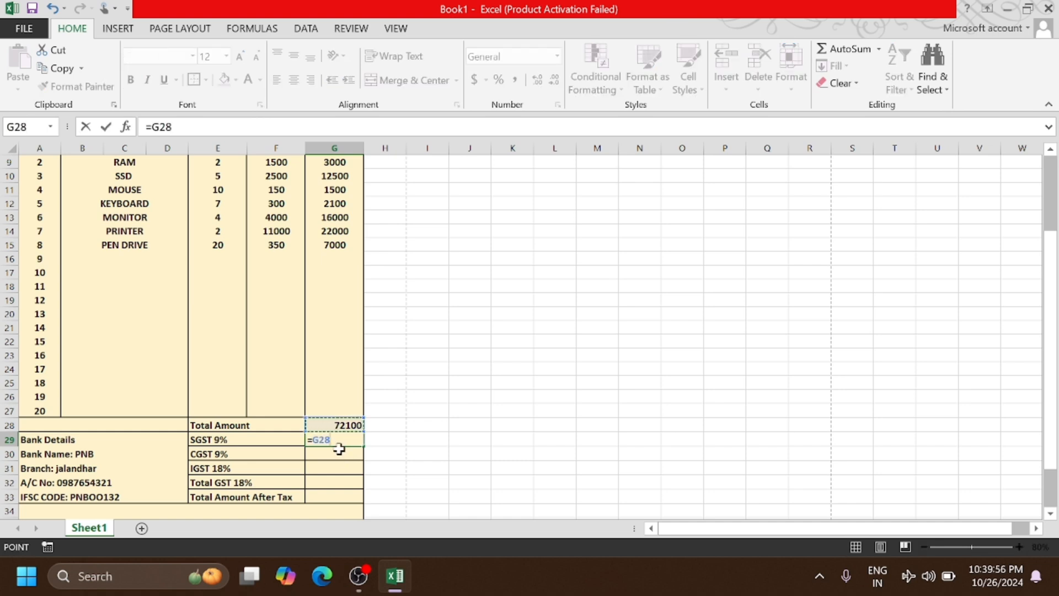
text(*9%)
key(Return)
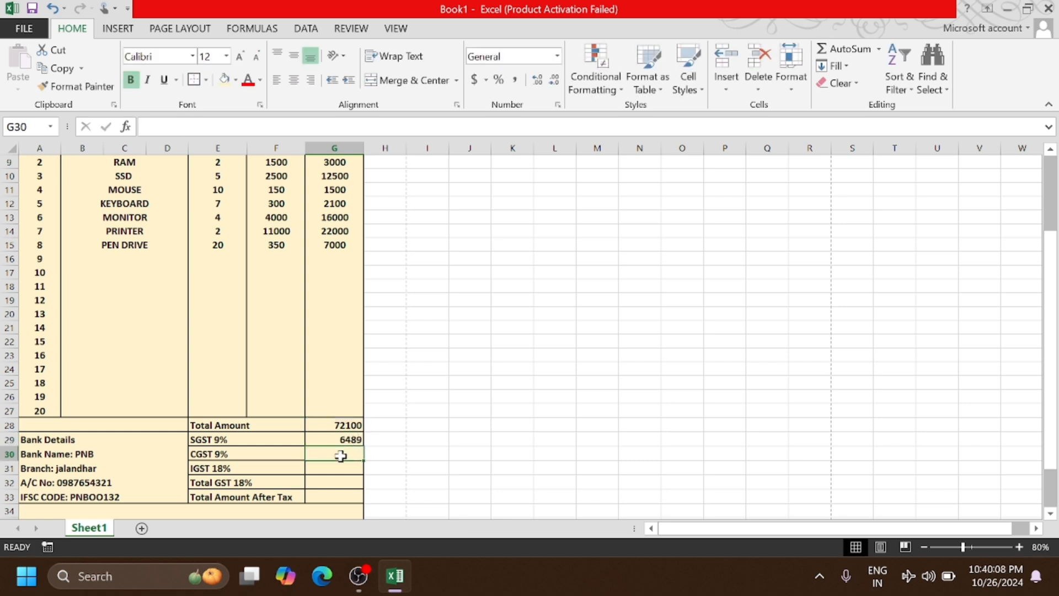
Calculate the CGST in G30 as 9% of the Total Amount with =G28*9%.
text(=)
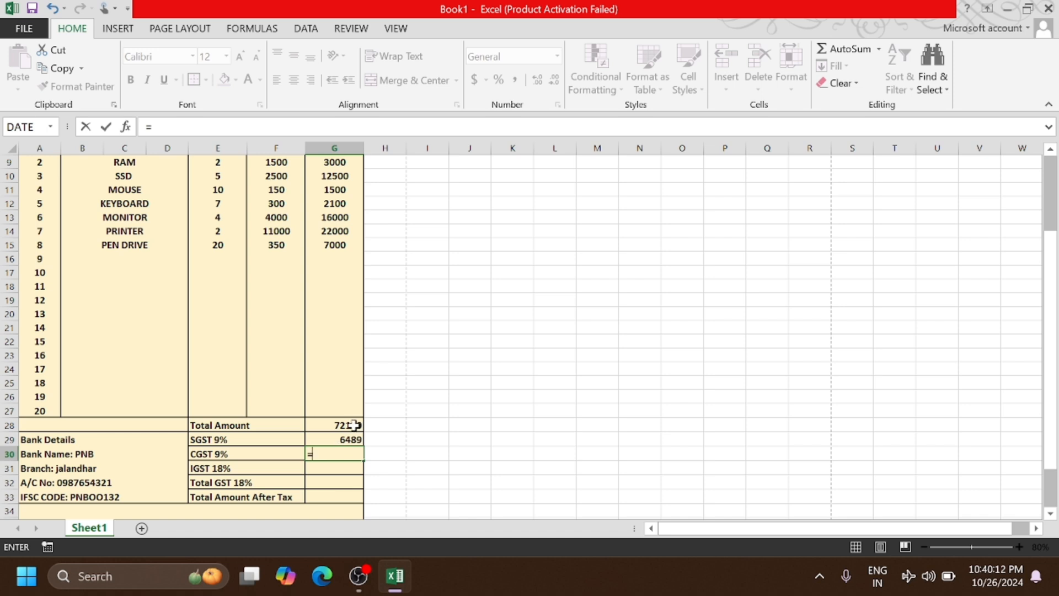
click(351, 425)
text(*)
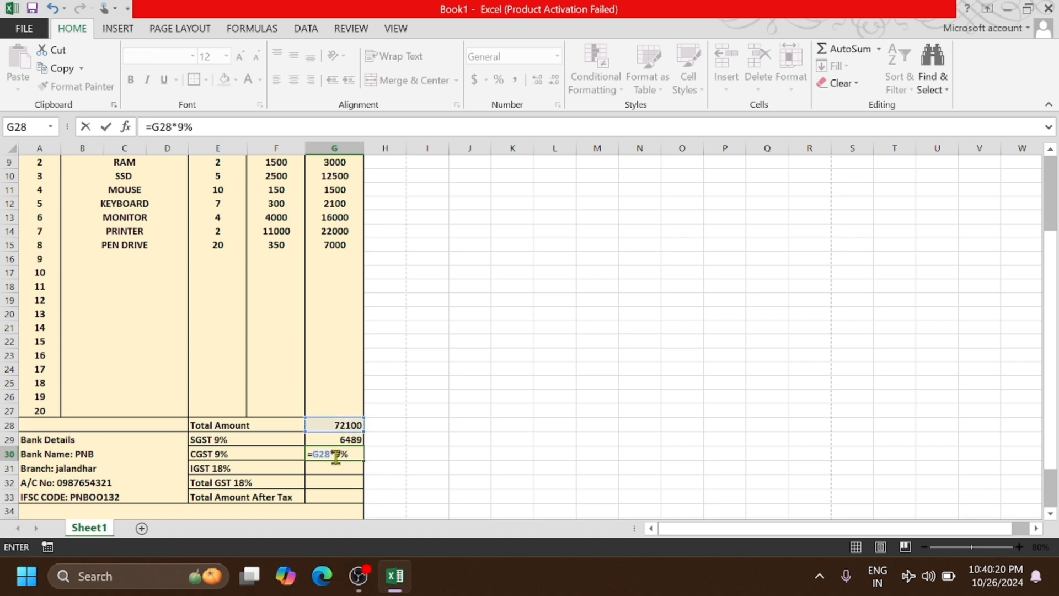
text(9%)
key(Return)
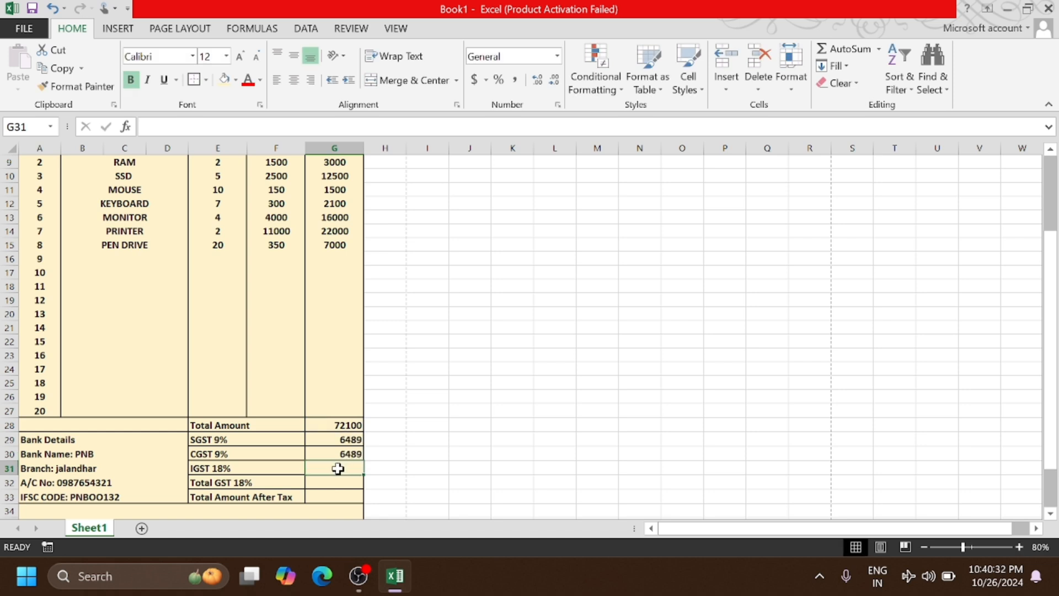
Enter the IGST formula =G28*18% in G31.
text(=)
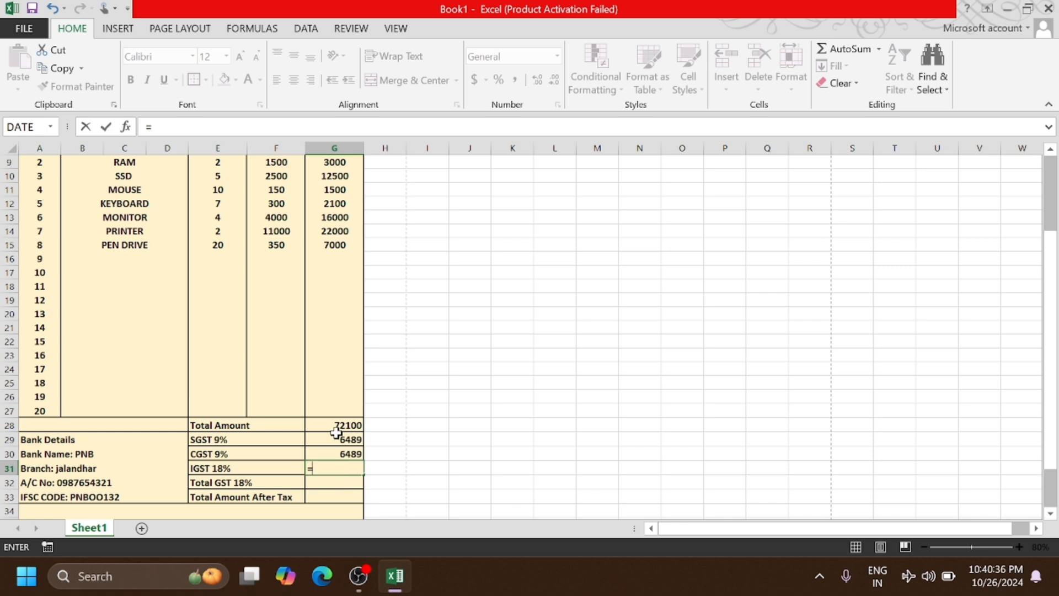
click(321, 422)
text(*)
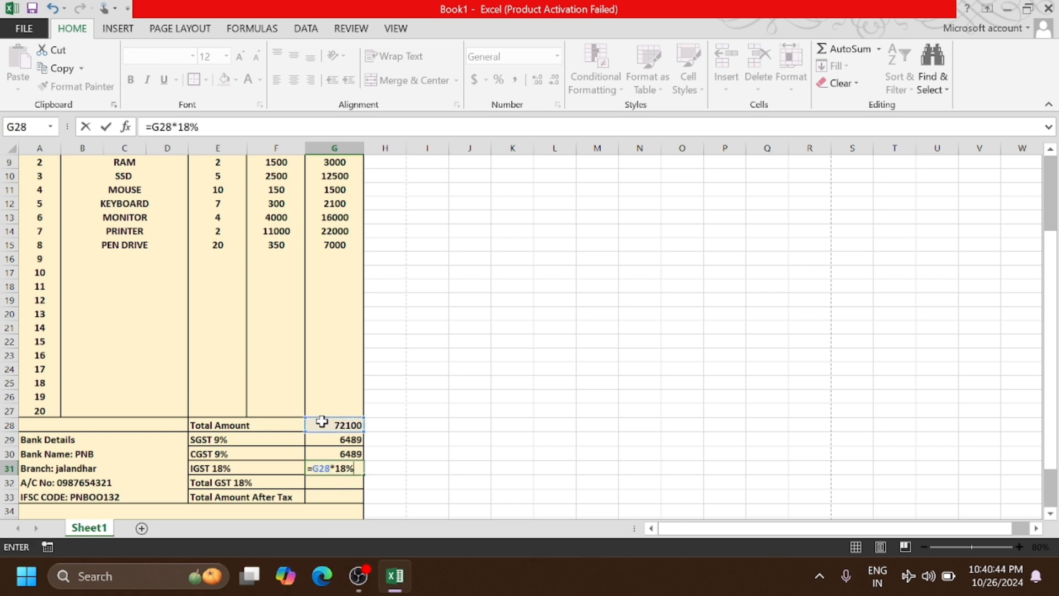
key(Return)
Set the IGST amount in G31 to 0 in place of its formula.
click(344, 469)
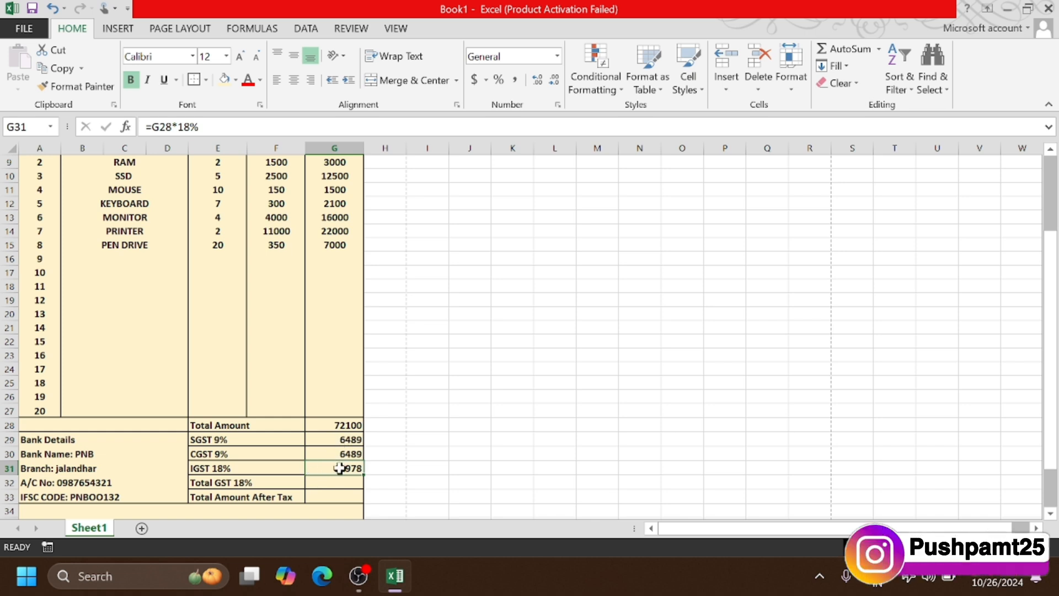
key(BackSpace)
text(0)
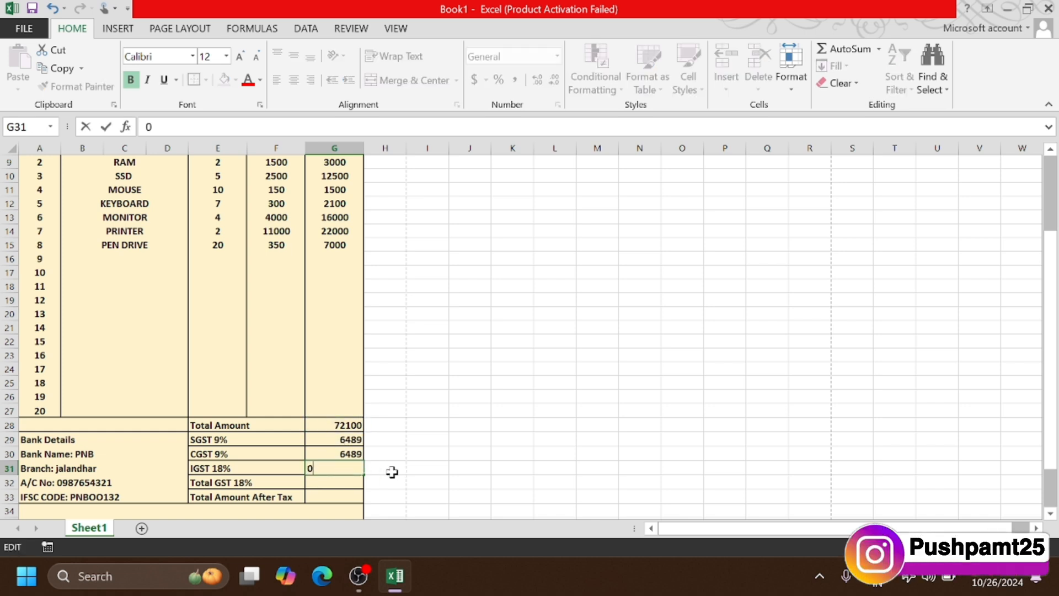
click(392, 473)
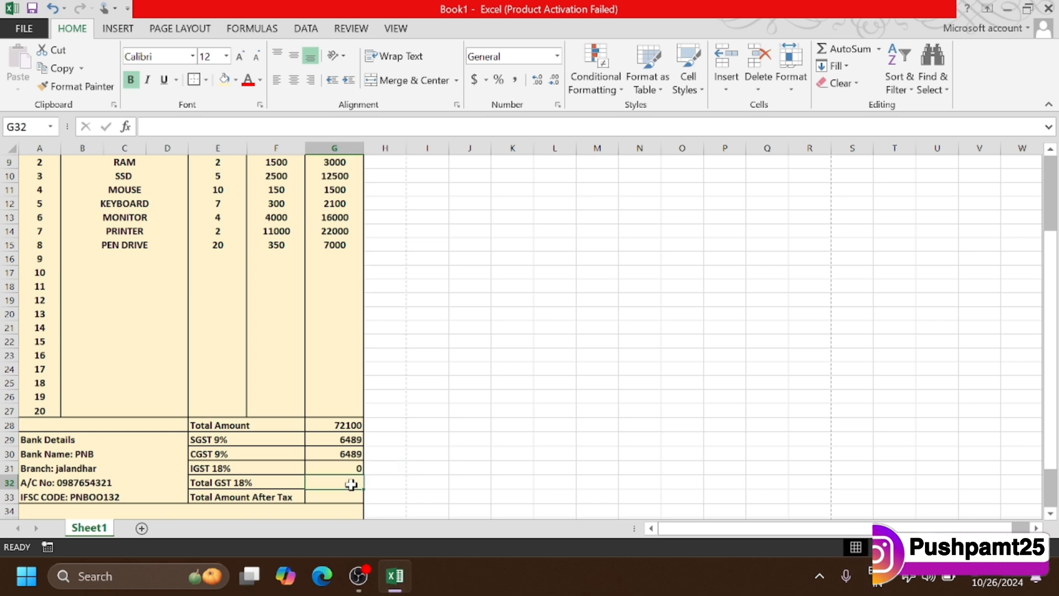
Sum the SGST, CGST and IGST into Total GST in G32 with =SUM(G29:G31).
drag(349, 440, 349, 467)
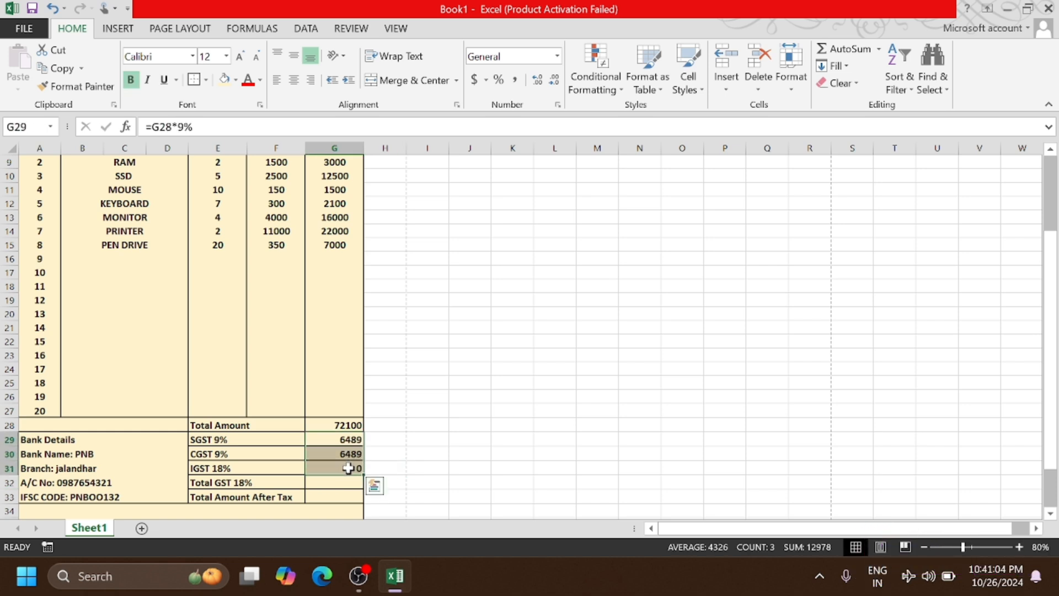
click(342, 484)
key(alt+equal)
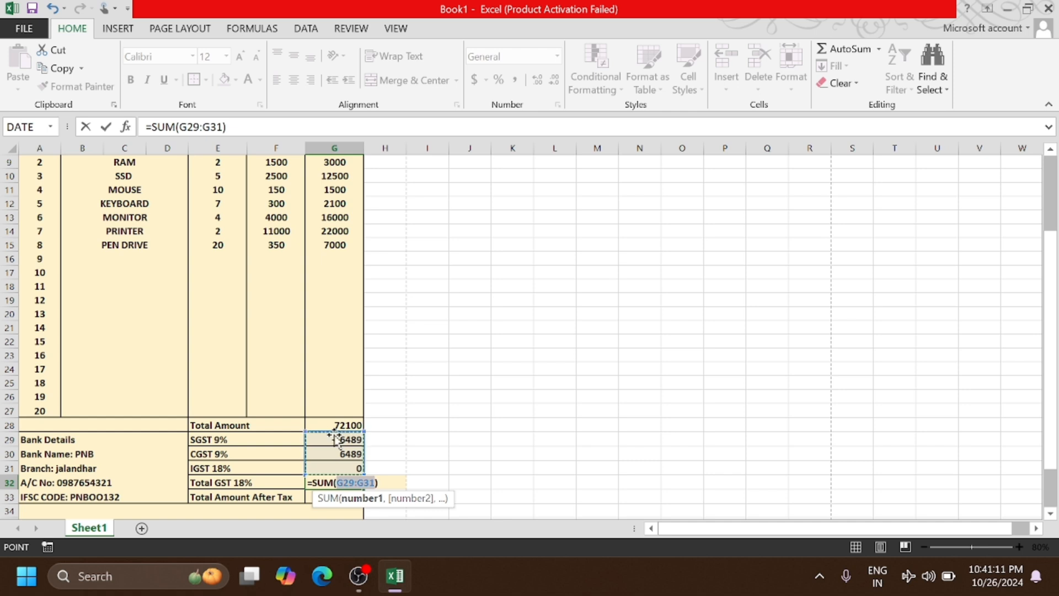
key(Return)
Calculate the Total Amount After Tax in G33 with =G28+G32.
text(=)
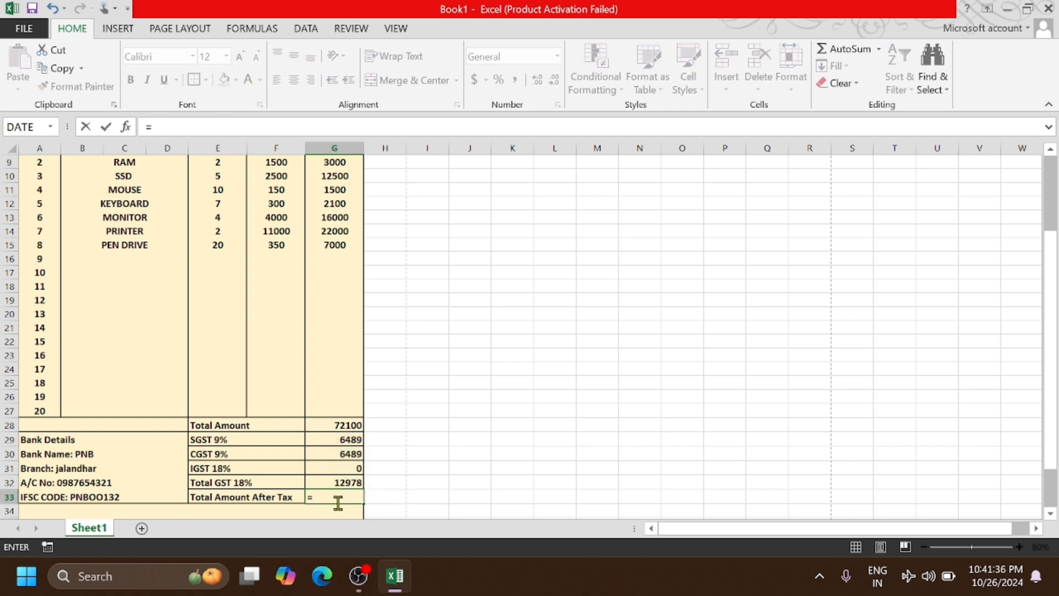
click(342, 425)
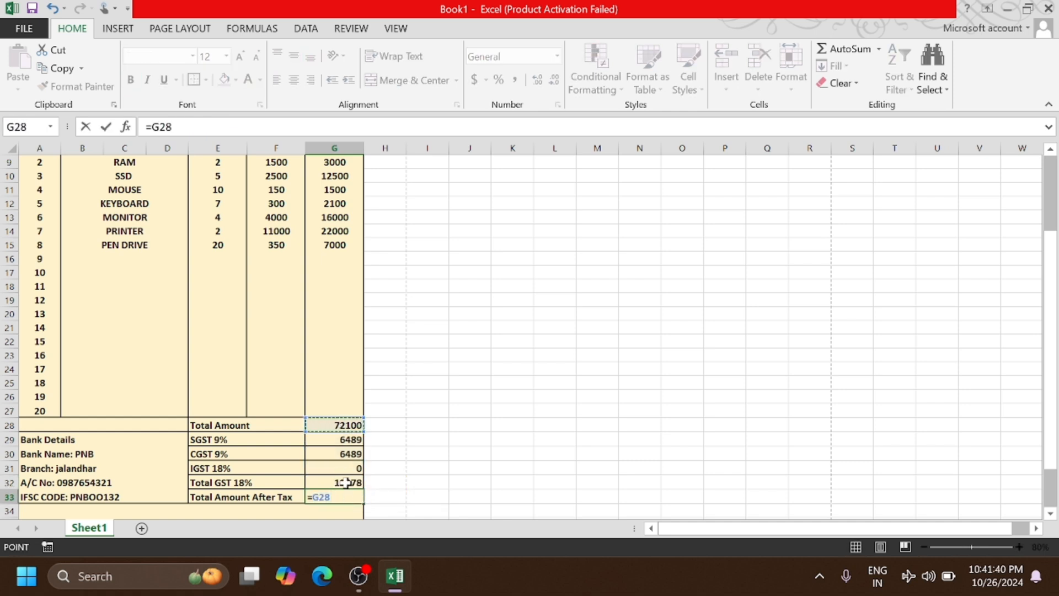
text(+)
click(346, 482)
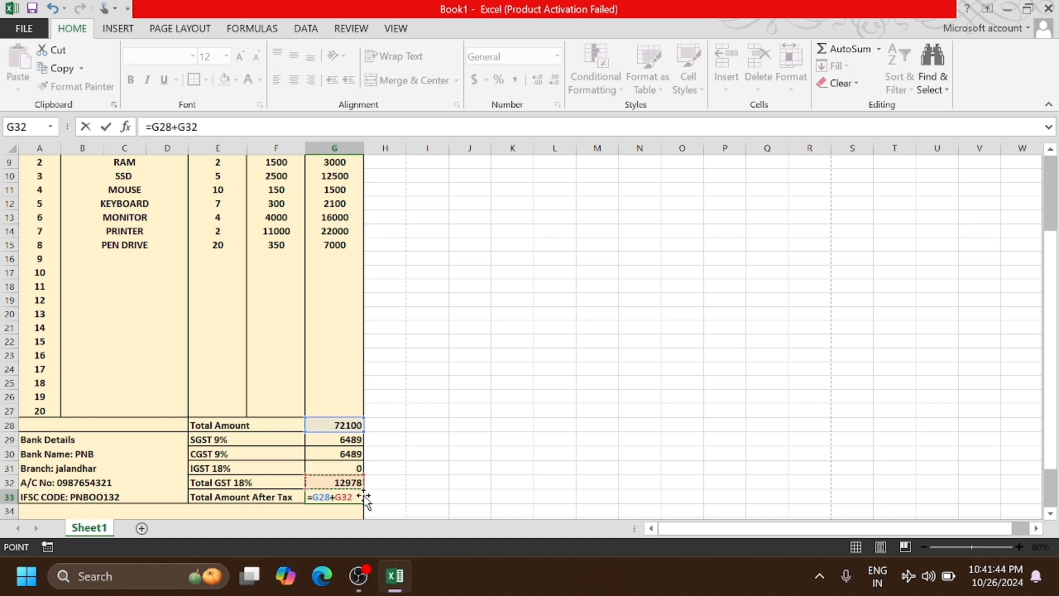
key(Return)
Review the completed invoice and inspect its page layout enlarged in the print preview.
scroll(345, 479, down, 1)
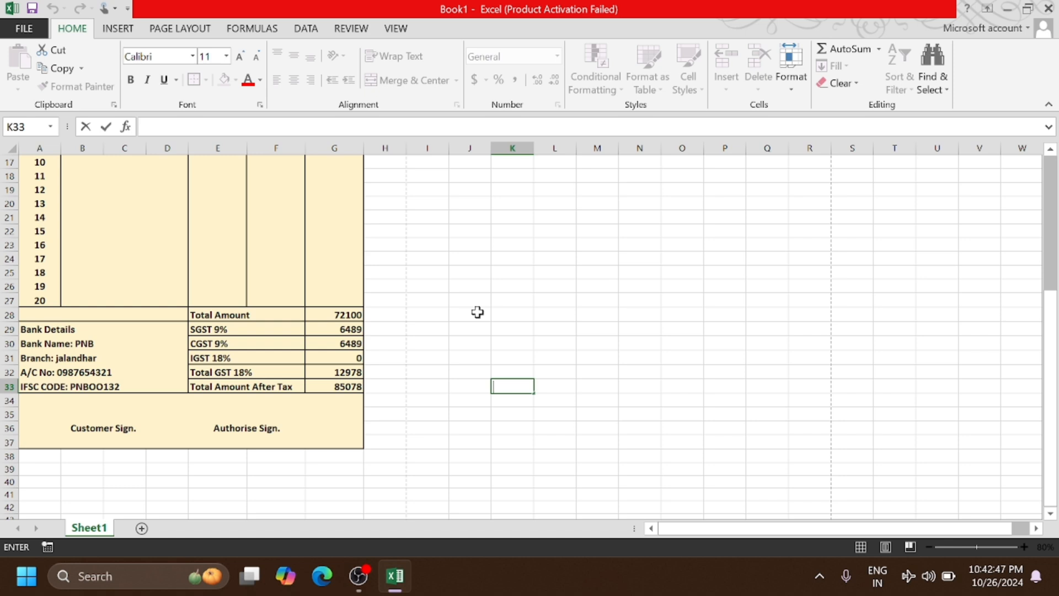
click(477, 312)
scroll(477, 312, up, 5)
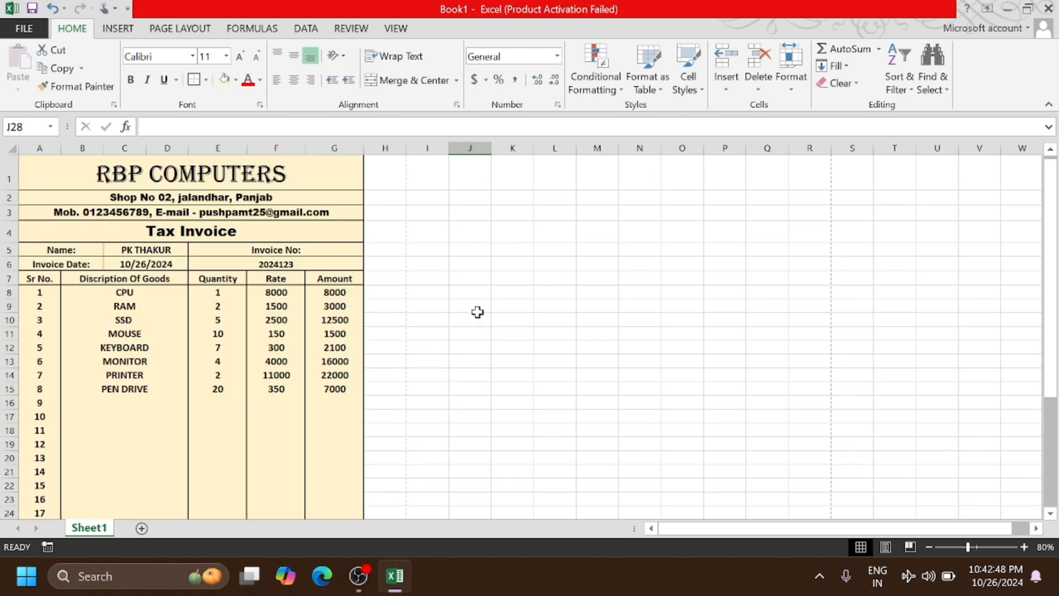
key(ctrl+p)
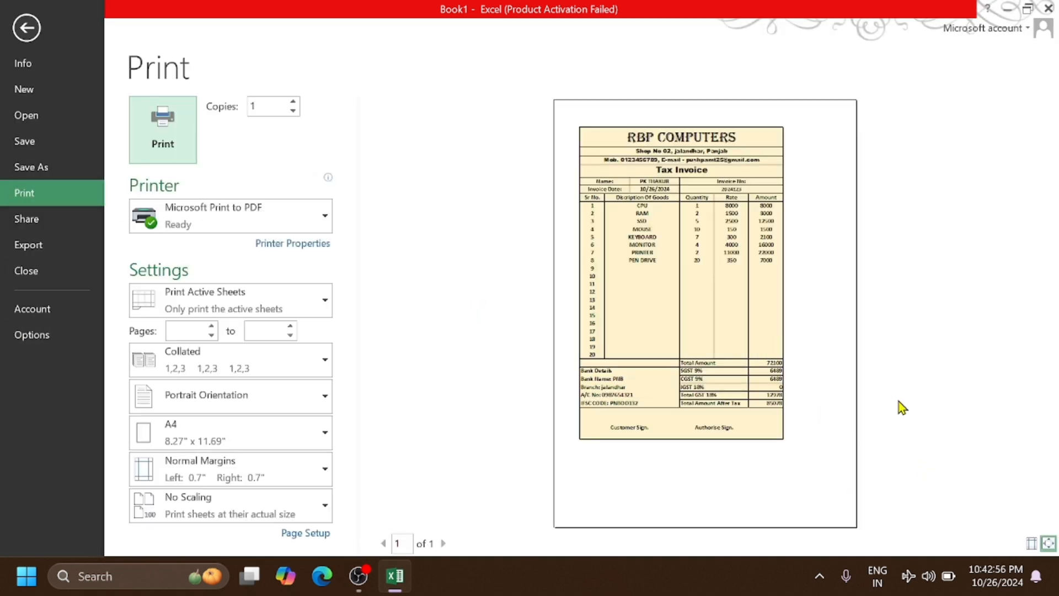
click(899, 403)
scroll(899, 403, down, 2)
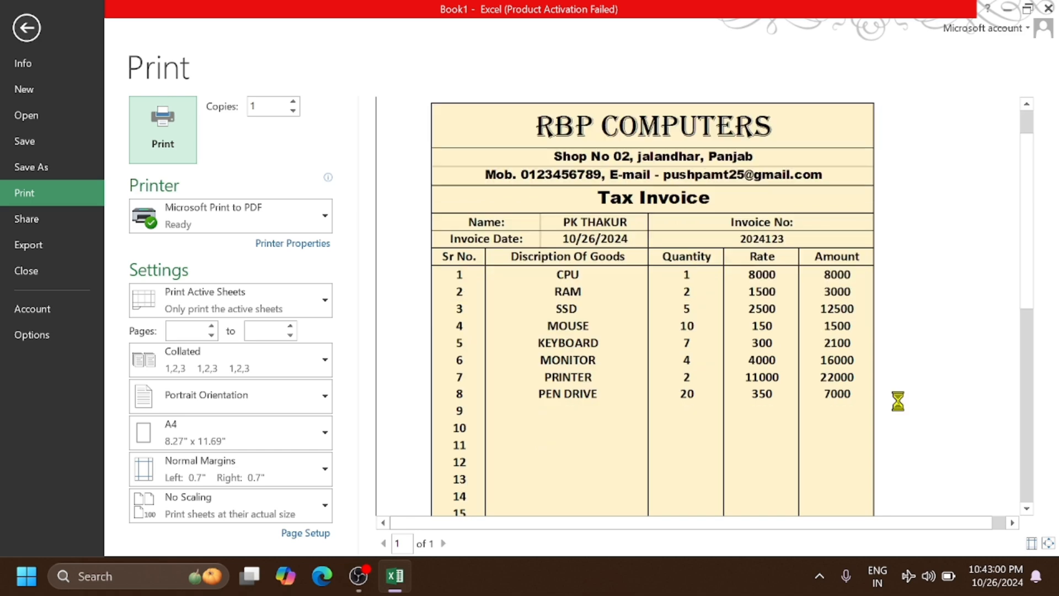
click(952, 400)
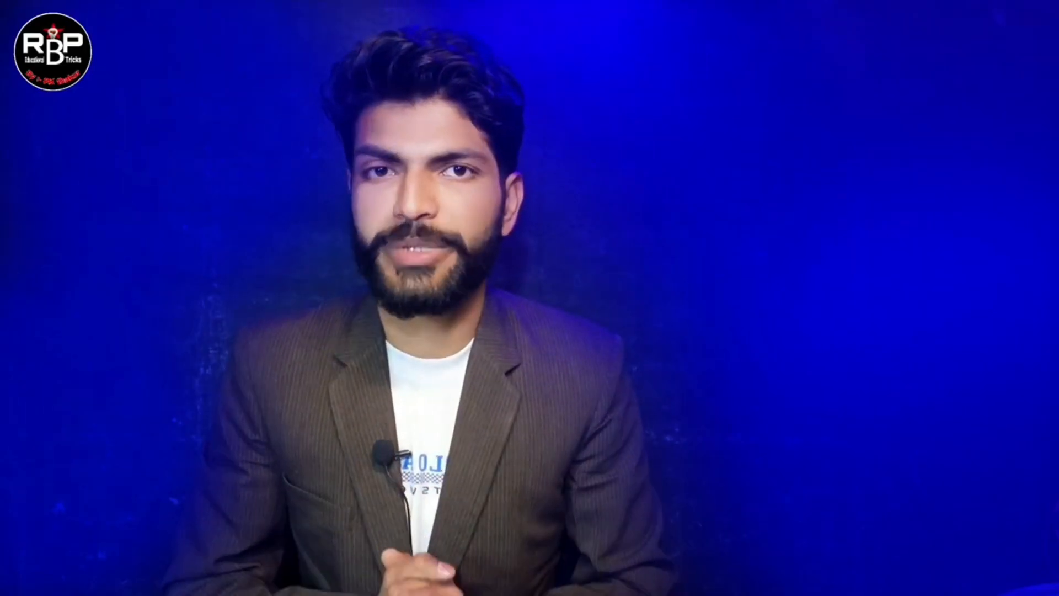